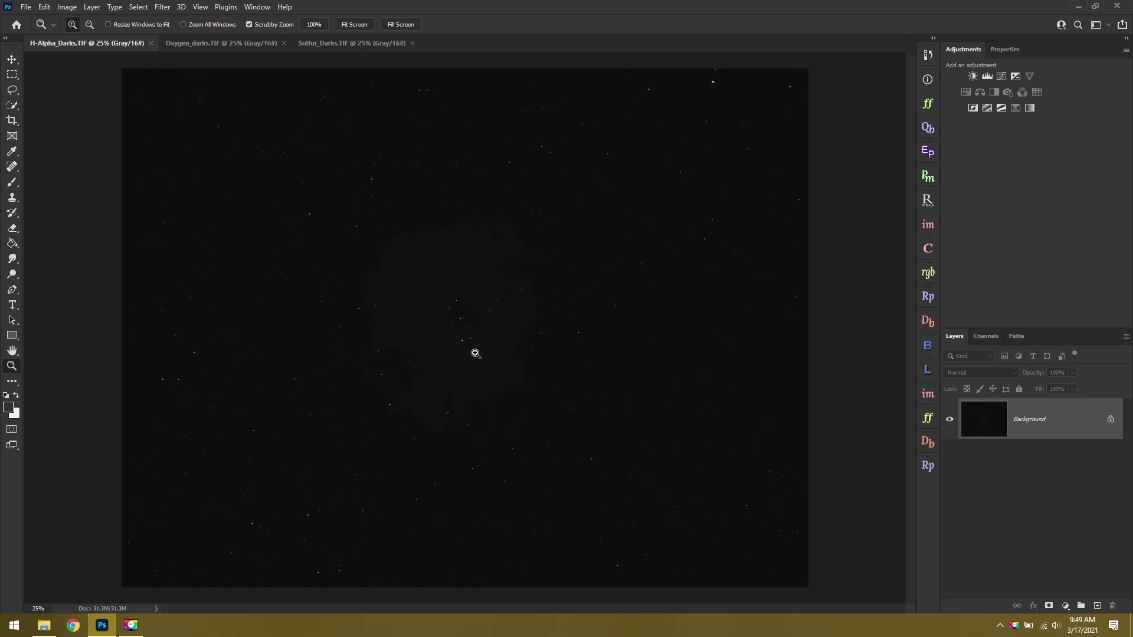
- Add a Levels adjustment with midtones at 3.74 to the H-Alpha image and stamp the result onto a new layer
{"action": "left_click", "coordinate": [218, 44]}
{"action": "left_click", "coordinate": [334, 45]}
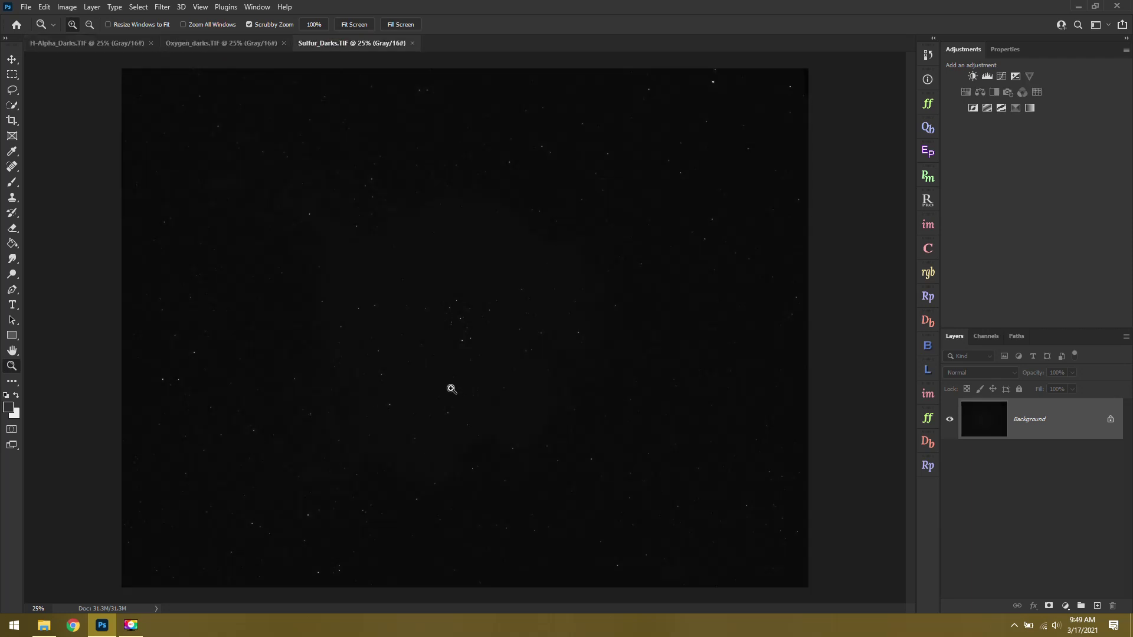
{"action": "left_click", "coordinate": [89, 44]}
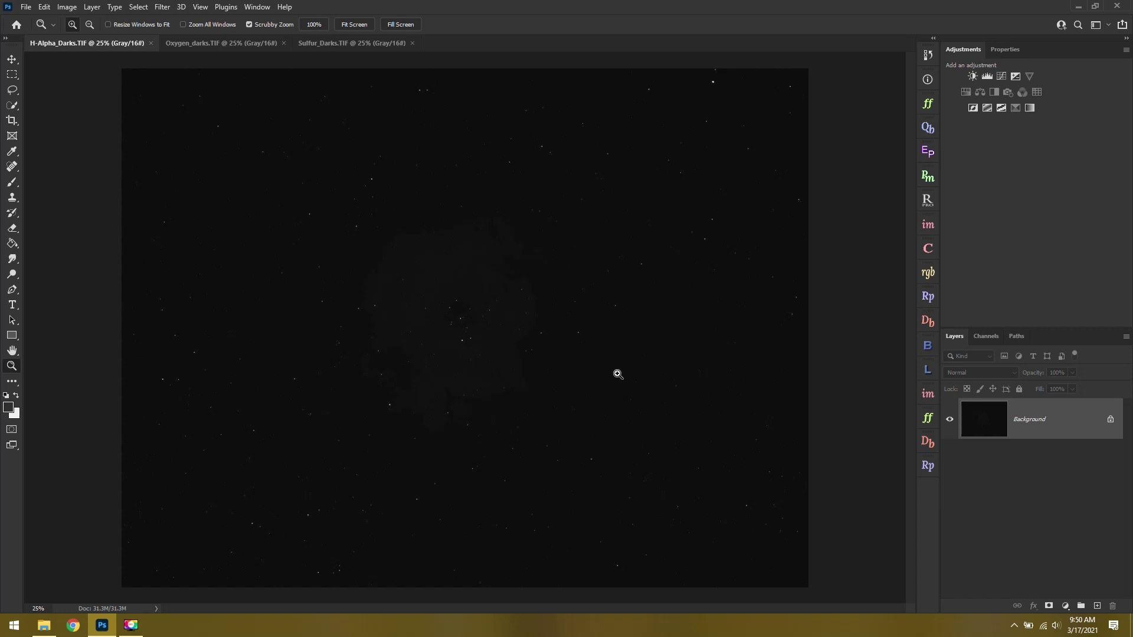
{"action": "left_click", "coordinate": [986, 76]}
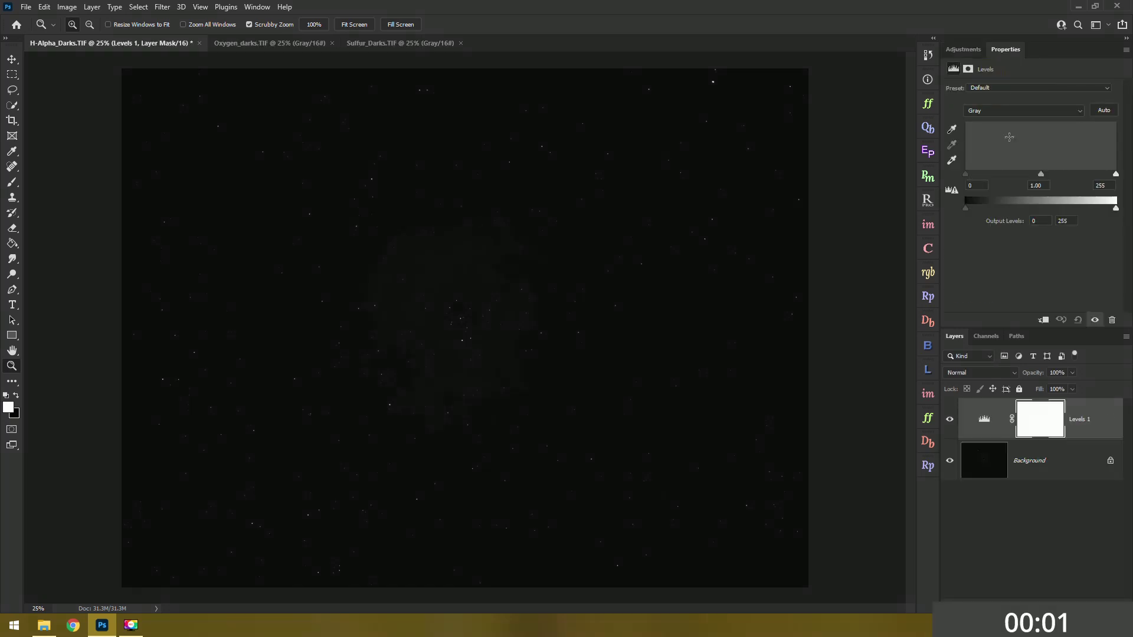
{"action": "left_click_drag", "start_coordinate": [1041, 173], "coordinate": [975, 172]}
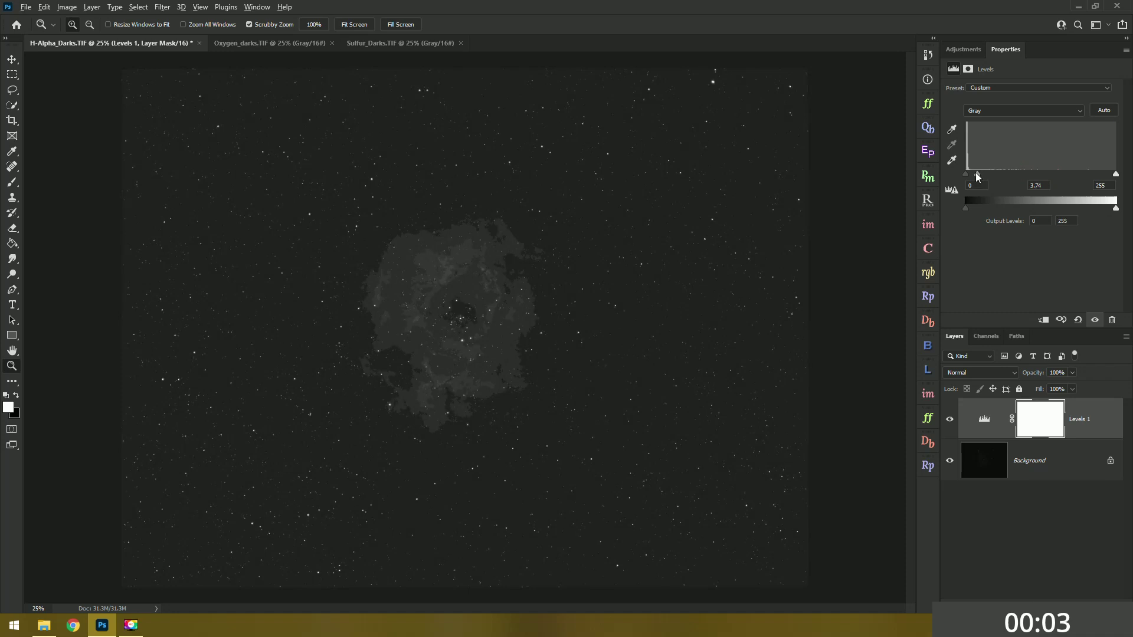
{"action": "key", "text": "ctrl+alt+shift+e"}
- Add a second Levels adjustment to the H-Alpha image with shadows 10 and midtones about 1.63, and stamp it onto a new layer
{"action": "left_click", "coordinate": [963, 50]}
{"action": "left_click", "coordinate": [987, 76]}
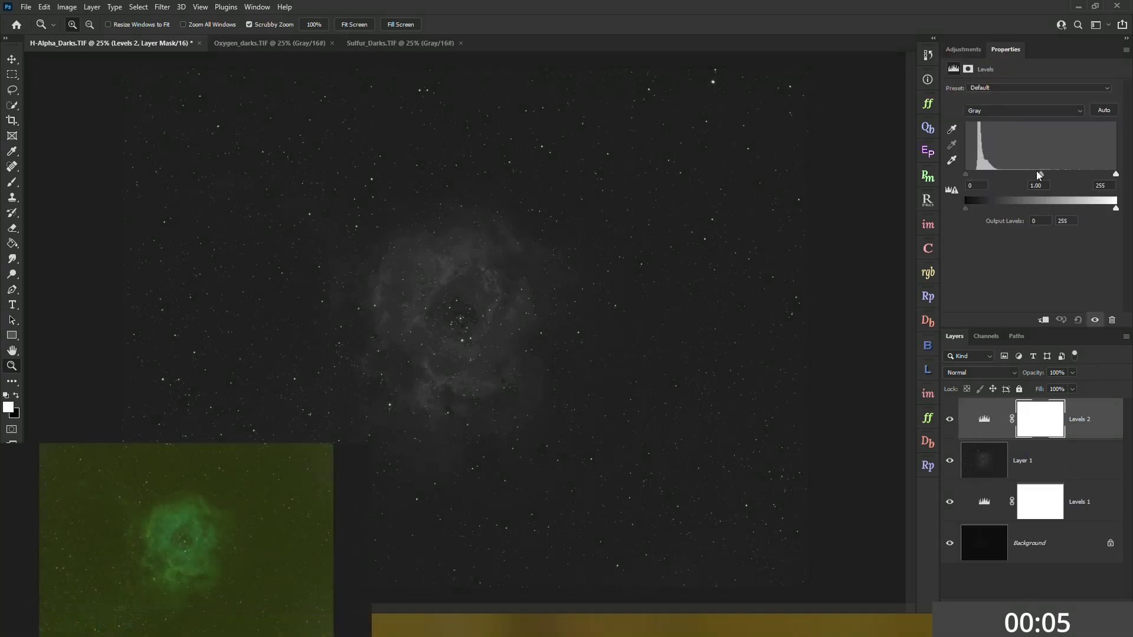
{"action": "left_click_drag", "start_coordinate": [1040, 174], "coordinate": [972, 175]}
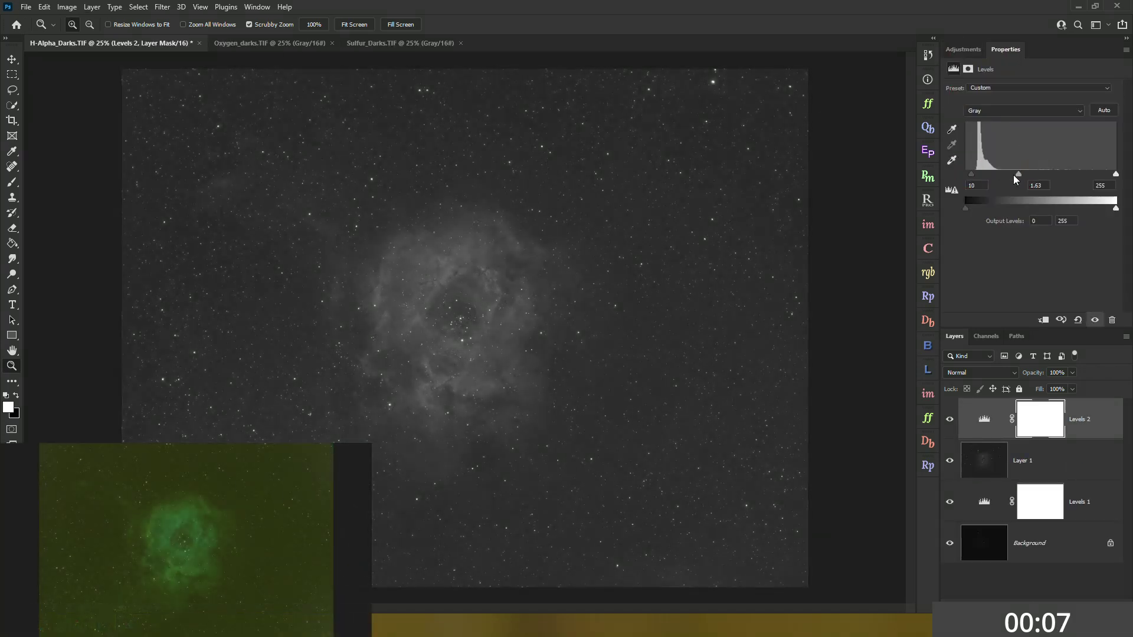
{"action": "key", "text": "ctrl+alt+shift+e"}
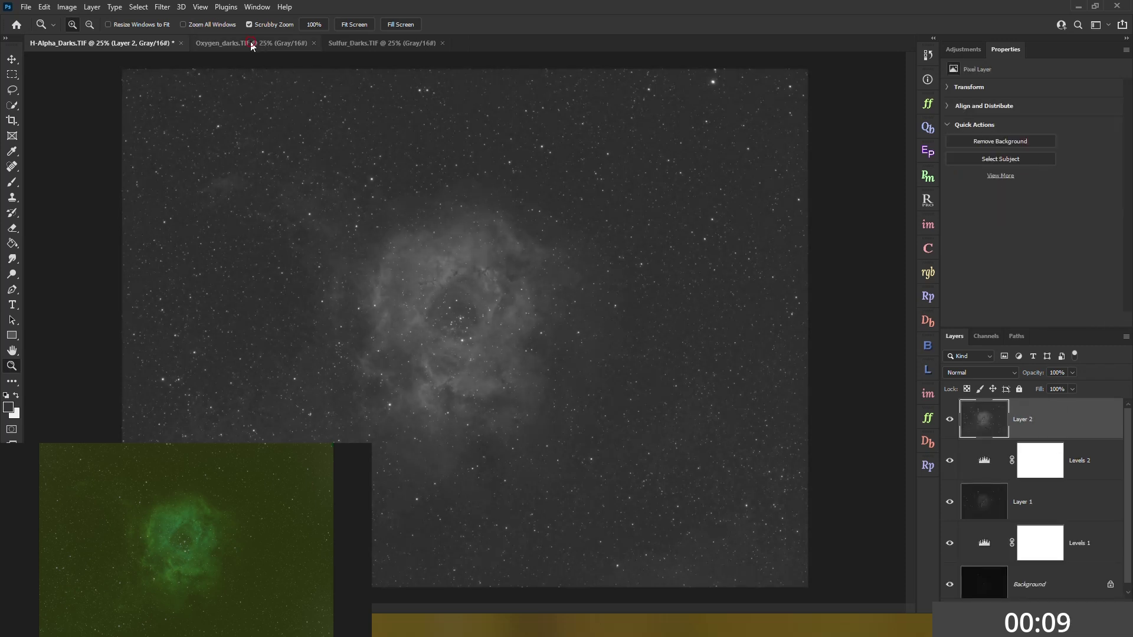
- Brighten the midtones of the Oxygen image with a Levels adjustment and stamp the result onto a new layer
{"action": "left_click", "coordinate": [263, 43]}
{"action": "left_click", "coordinate": [962, 49]}
{"action": "left_click", "coordinate": [987, 76]}
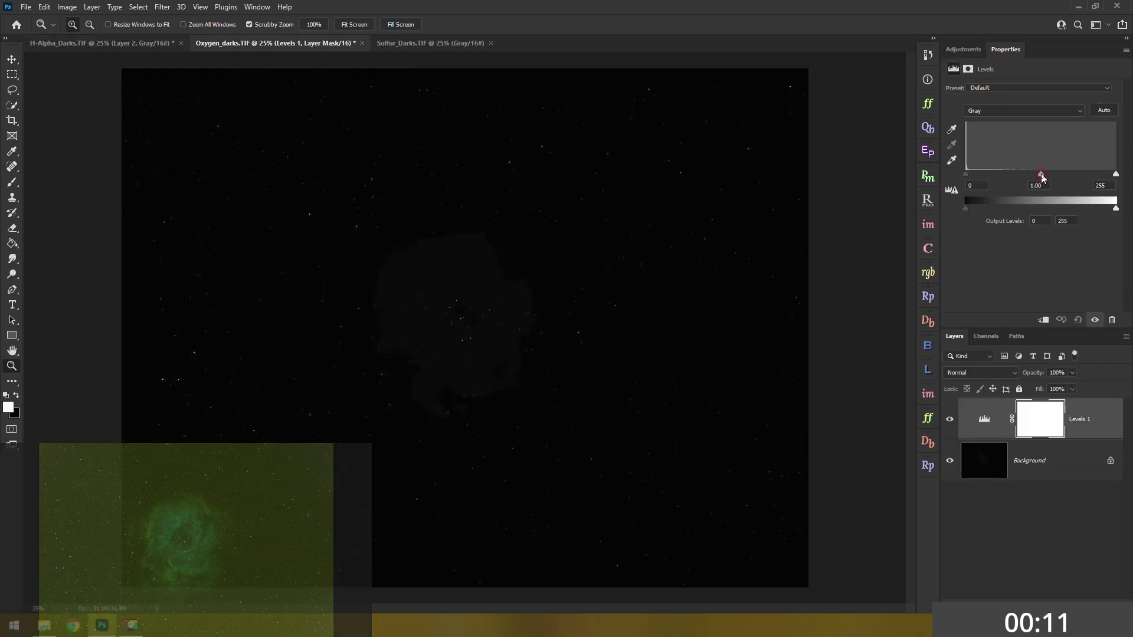
{"action": "left_click_drag", "start_coordinate": [1040, 175], "coordinate": [981, 174]}
{"action": "key", "text": "ctrl+alt+shift+e"}
- Add a second Levels adjustment to the Oxygen image with midtones at 2.77 and stamp it onto a new layer
{"action": "left_click", "coordinate": [965, 50]}
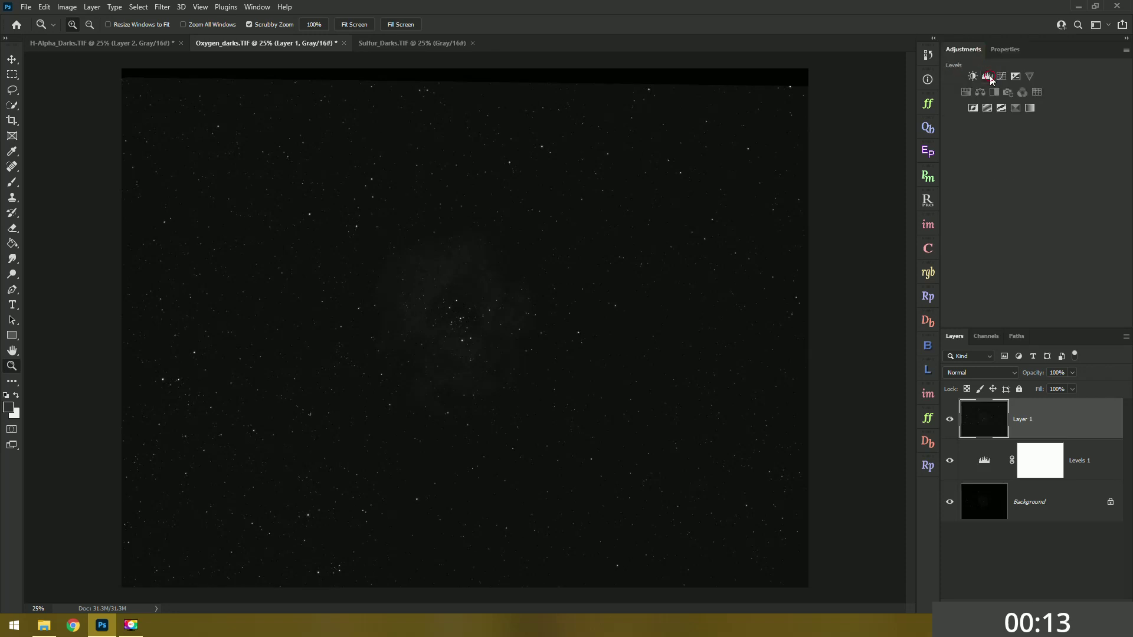
{"action": "left_click", "coordinate": [987, 76]}
{"action": "left_click_drag", "start_coordinate": [1040, 174], "coordinate": [1012, 175]}
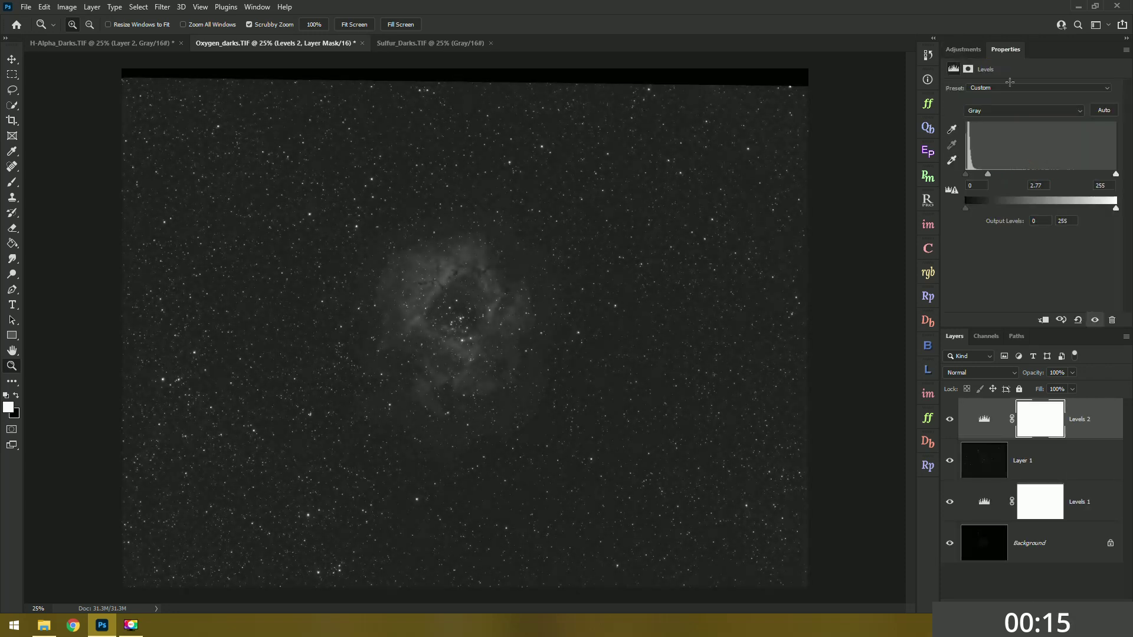
{"action": "key", "text": "ctrl+alt+shift+e"}
- Refine the Oxygen image with a third, slight Levels stretch and stamp the result onto a new layer
{"action": "left_click", "coordinate": [963, 48]}
{"action": "left_click", "coordinate": [987, 76]}
{"action": "mouse_move", "coordinate": [1040, 175]}
{"action": "left_mouse_down"}
{"action": "mouse_move", "coordinate": [972, 175]}
{"action": "mouse_move", "coordinate": [1027, 177]}
{"action": "left_mouse_up"}
{"action": "key", "text": "ctrl+alt+shift+e"}
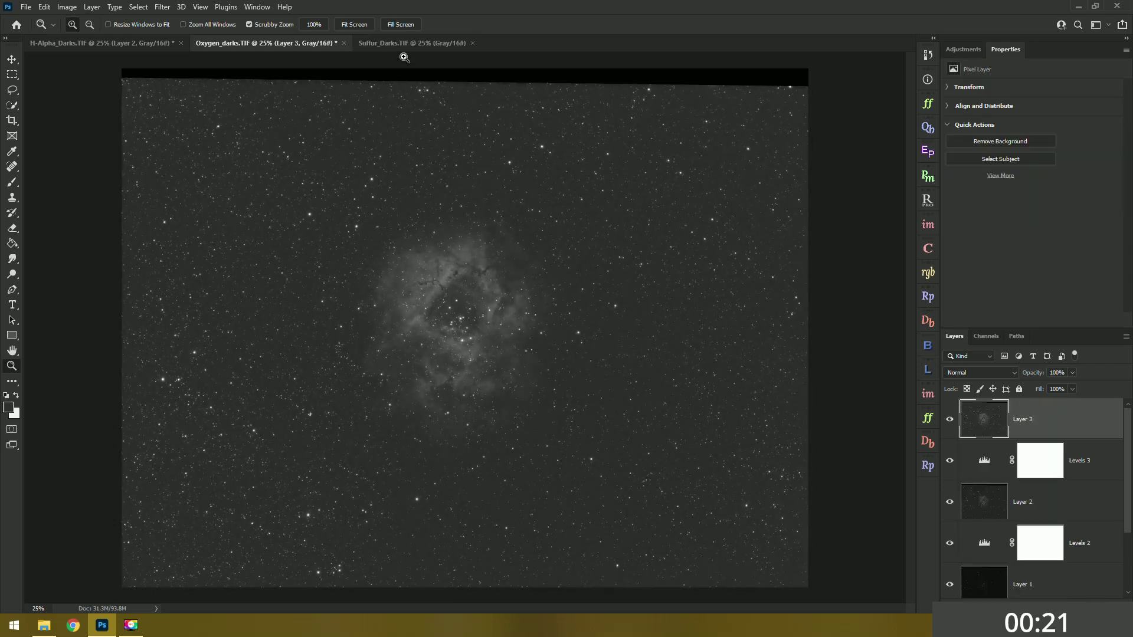
- Strongly brighten the midtones of the Sulfur image with a Levels adjustment and stamp the result onto a new layer
{"action": "key", "text": "ctrl+Tab"}
{"action": "left_click", "coordinate": [962, 49]}
{"action": "left_click", "coordinate": [987, 76]}
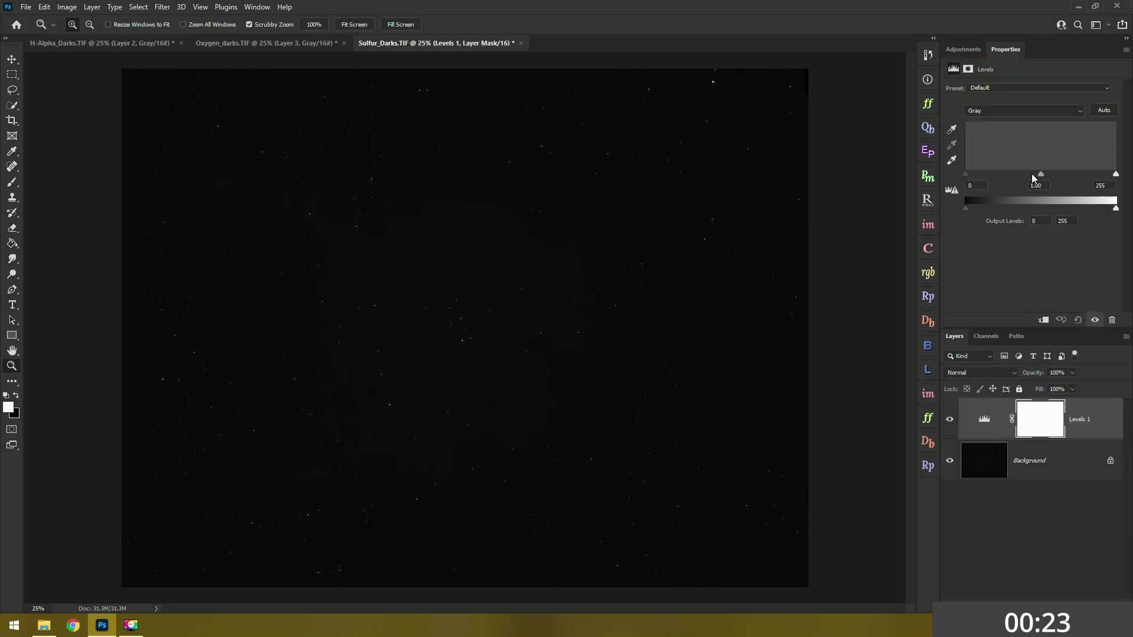
{"action": "left_click_drag", "start_coordinate": [1031, 174], "coordinate": [977, 169]}
{"action": "key", "text": "ctrl+alt+shift+e"}
- Bake a second Levels adjustment with midtones at 1.87 into the stamped Sulfur layer and delete the leftover adjustment with its mask
{"action": "left_click", "coordinate": [970, 49]}
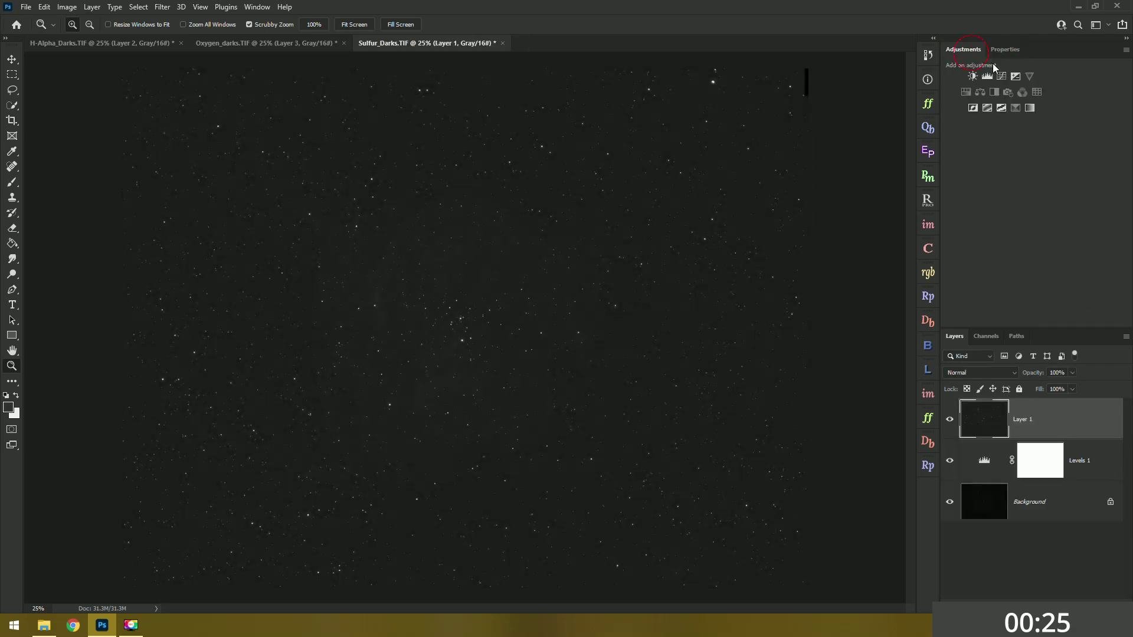
{"action": "left_click", "coordinate": [987, 76]}
{"action": "left_click_drag", "start_coordinate": [1038, 173], "coordinate": [1007, 169]}
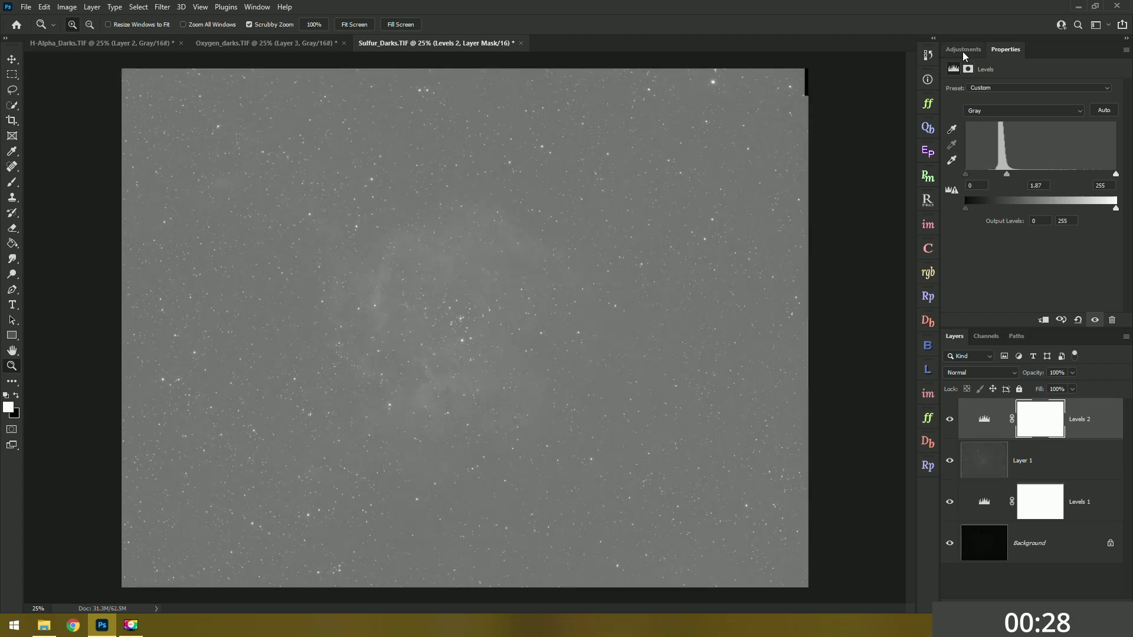
{"action": "left_click", "coordinate": [961, 50]}
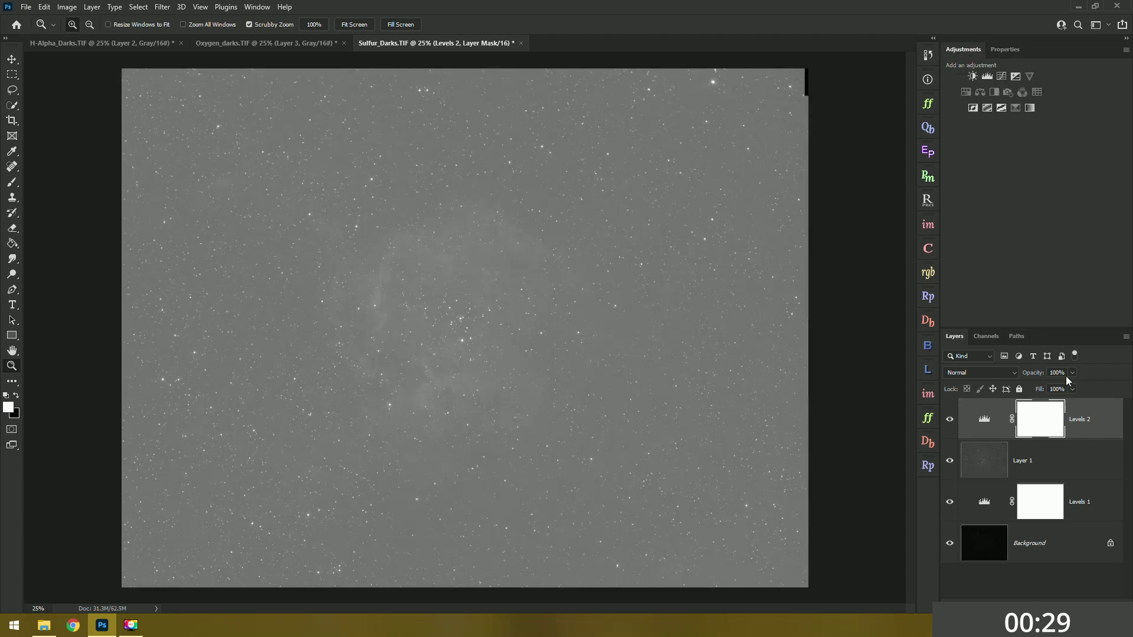
{"action": "key", "text": "Delete"}
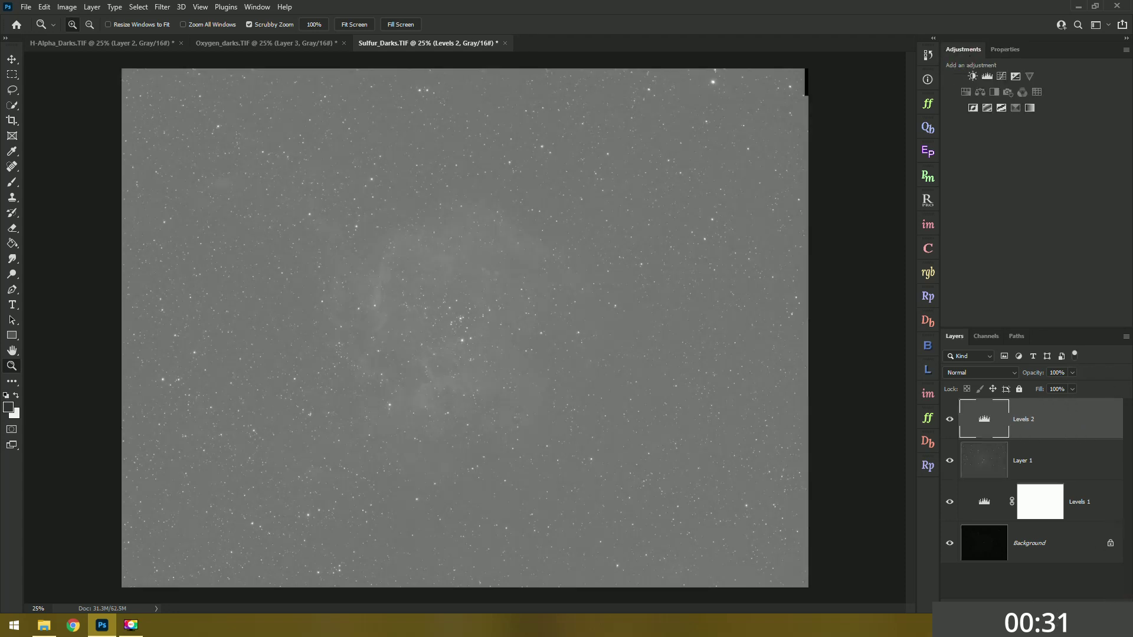
{"action": "key", "text": "Delete"}
- Add a Levels adjustment to the Sulfur image with shadows 46 and midtones 1.74, and stamp it onto a new layer
{"action": "left_click", "coordinate": [986, 76]}
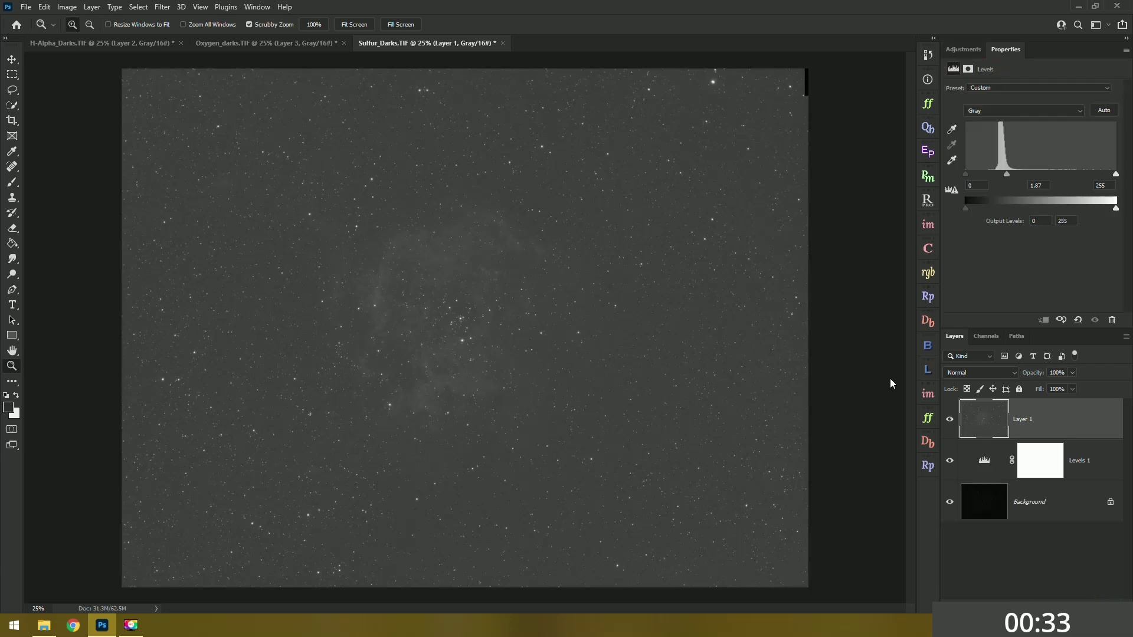
{"action": "mouse_move", "coordinate": [1040, 174]}
{"action": "left_mouse_down"}
{"action": "mouse_move", "coordinate": [984, 178]}
{"action": "mouse_move", "coordinate": [1033, 176]}
{"action": "left_mouse_up"}
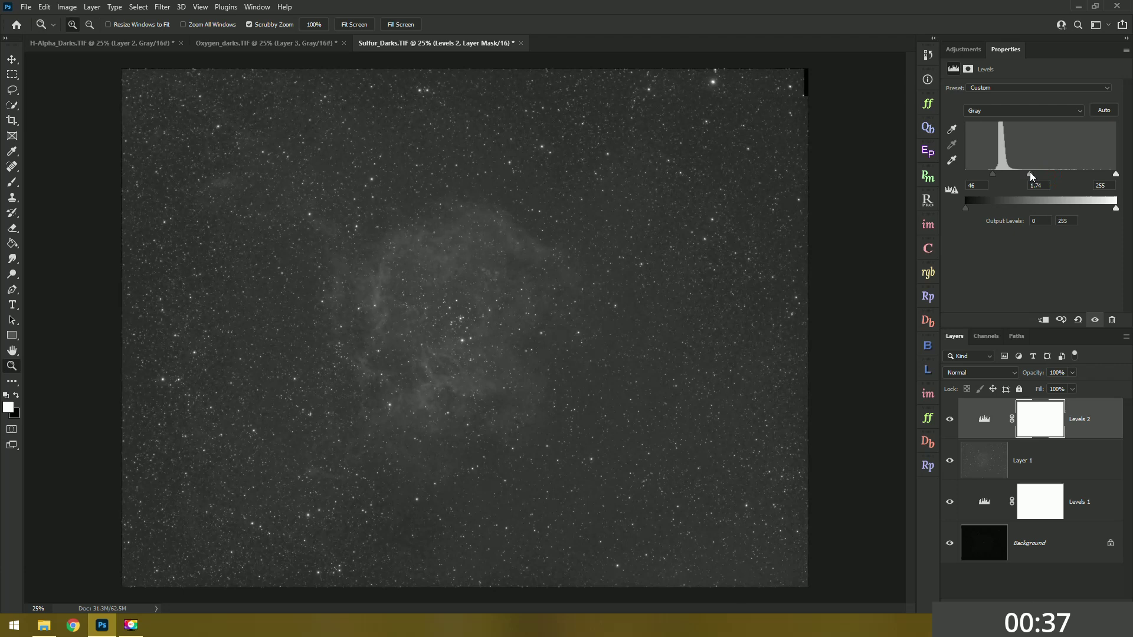
{"action": "key", "text": "ctrl+alt+shift+e"}
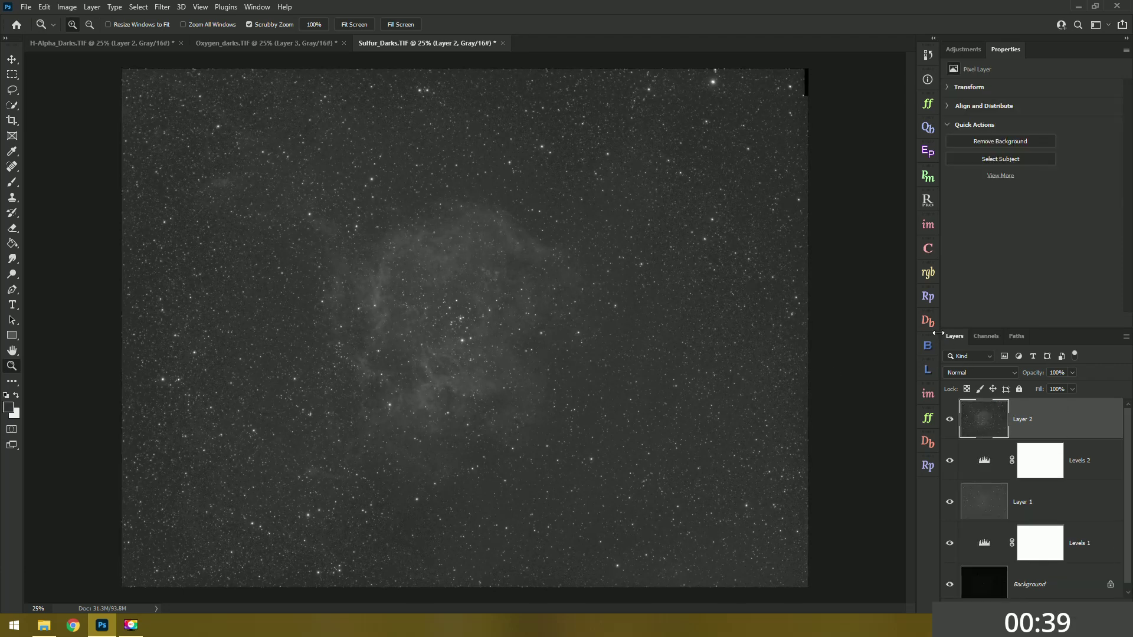
- Copy the entire stretched Sulfur image and convert the H-Alpha image to RGB Color, flattening its layers
{"action": "key", "text": "ctrl+a"}
{"action": "left_click", "coordinate": [115, 45]}
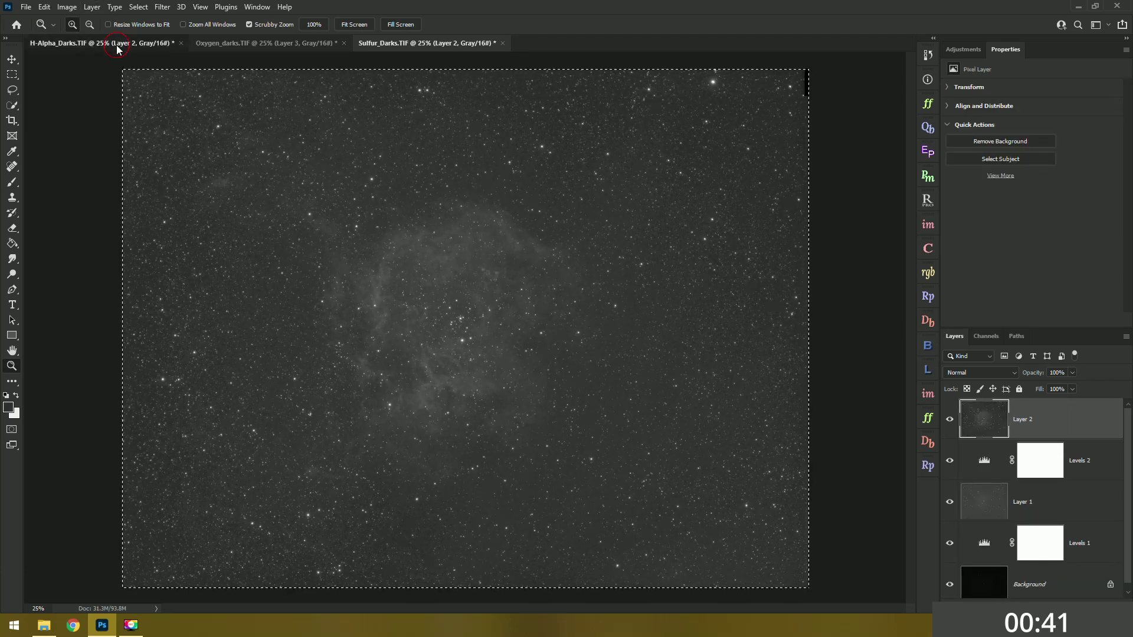
{"action": "left_click", "coordinate": [91, 7]}
{"action": "mouse_move", "coordinate": [67, 7]}
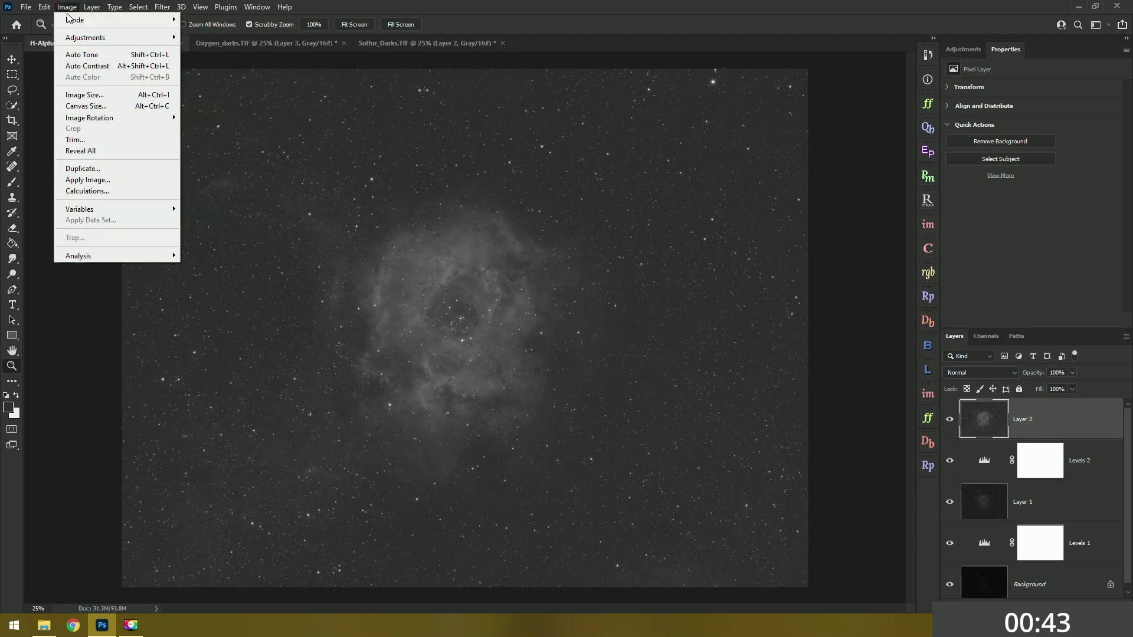
{"action": "mouse_move", "coordinate": [118, 19]}
{"action": "left_click", "coordinate": [211, 64]}
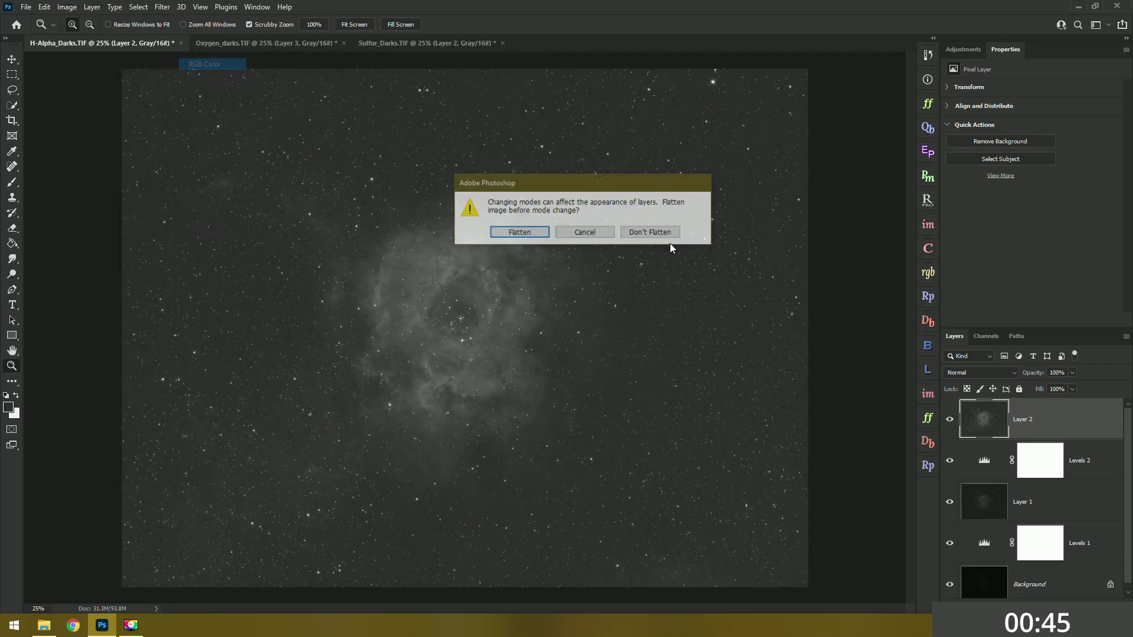
{"action": "left_click", "coordinate": [519, 234]}
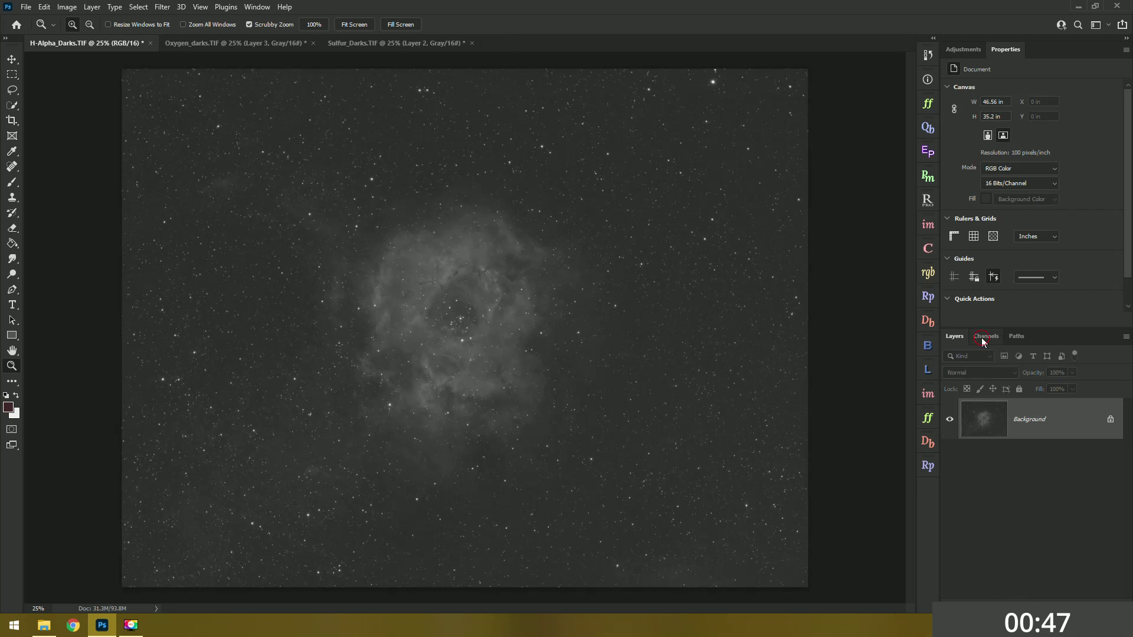
- Paste the copied Sulfur image into the Red channel of the H-Alpha document
{"action": "left_click", "coordinate": [985, 335]}
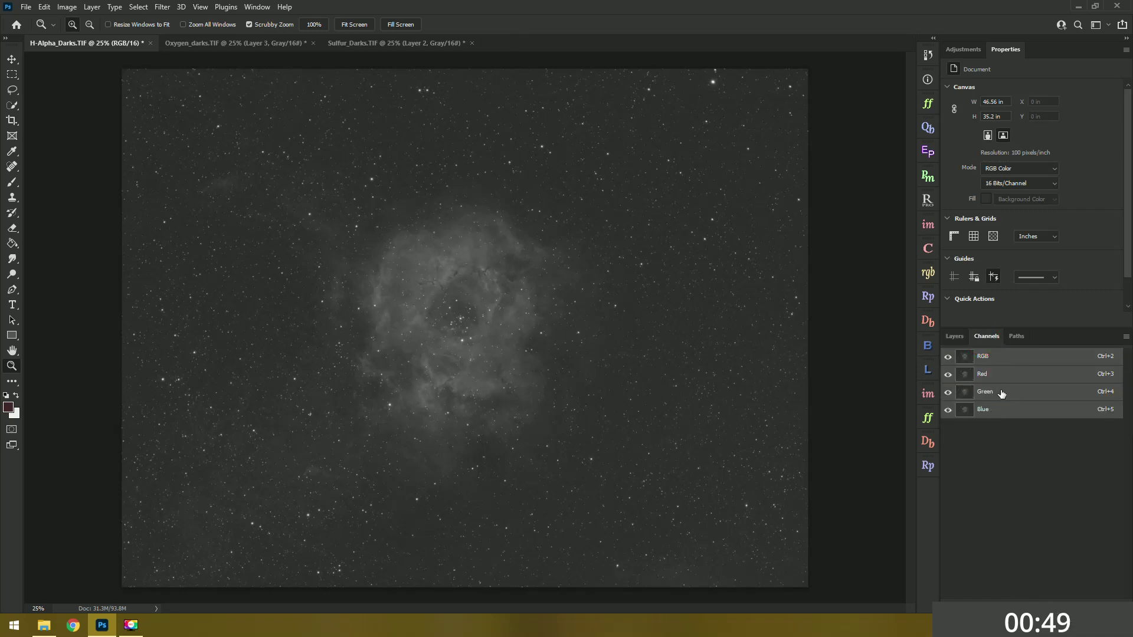
{"action": "left_click", "coordinate": [982, 375]}
{"action": "key", "text": "ctrl+v"}
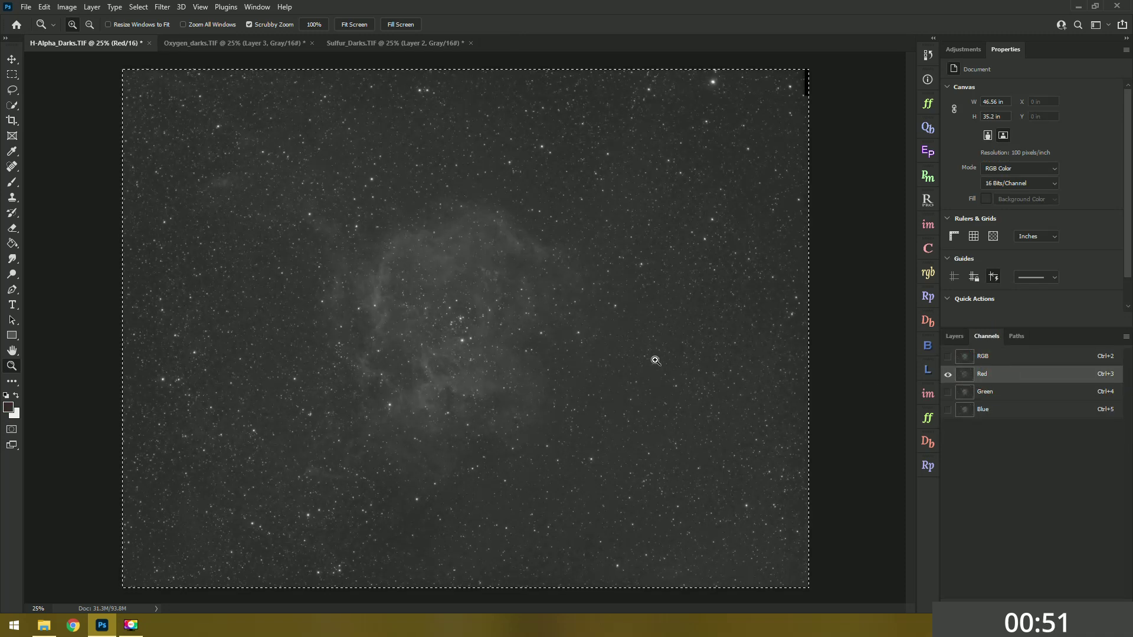
- Copy the whole Oxygen image into the Blue channel of the H-Alpha document and display the RGB composite
{"action": "left_click", "coordinate": [248, 43]}
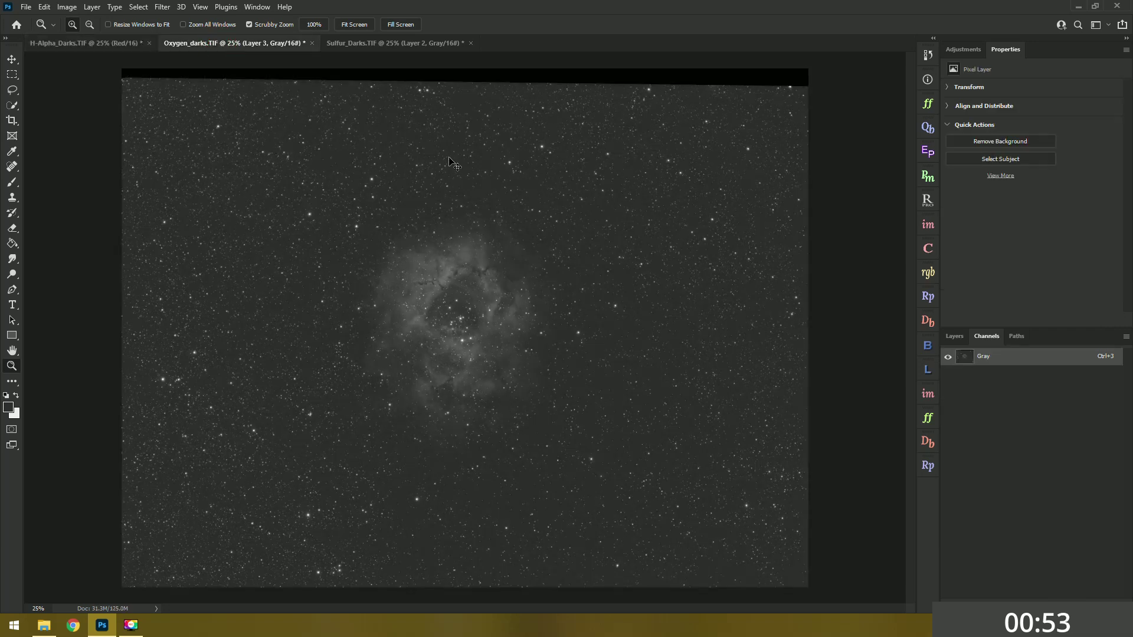
{"action": "key", "text": "ctrl+a"}
{"action": "key", "text": "ctrl+c"}
{"action": "left_click", "coordinate": [86, 43]}
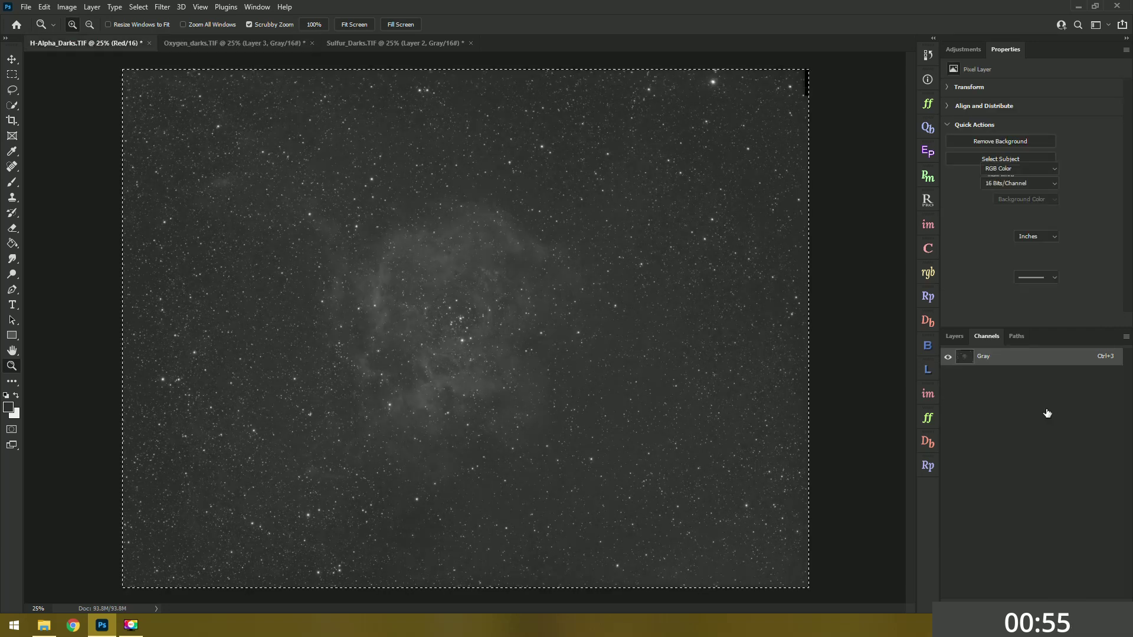
{"action": "left_click", "coordinate": [996, 409]}
{"action": "key", "text": "ctrl+v"}
{"action": "left_click", "coordinate": [1003, 394]}
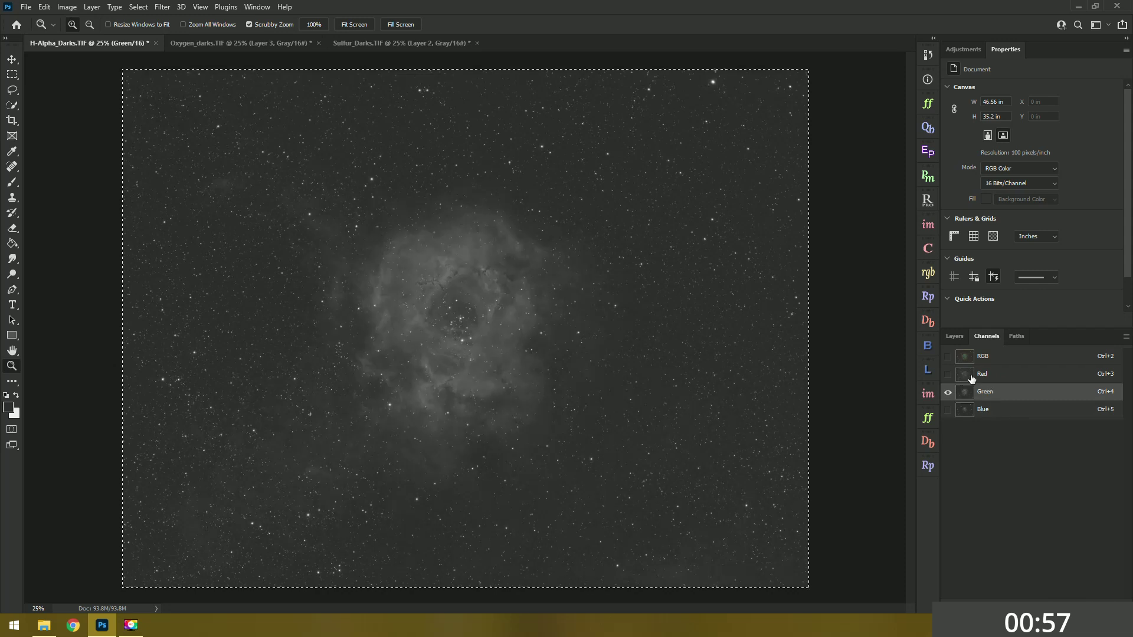
{"action": "left_click", "coordinate": [947, 357]}
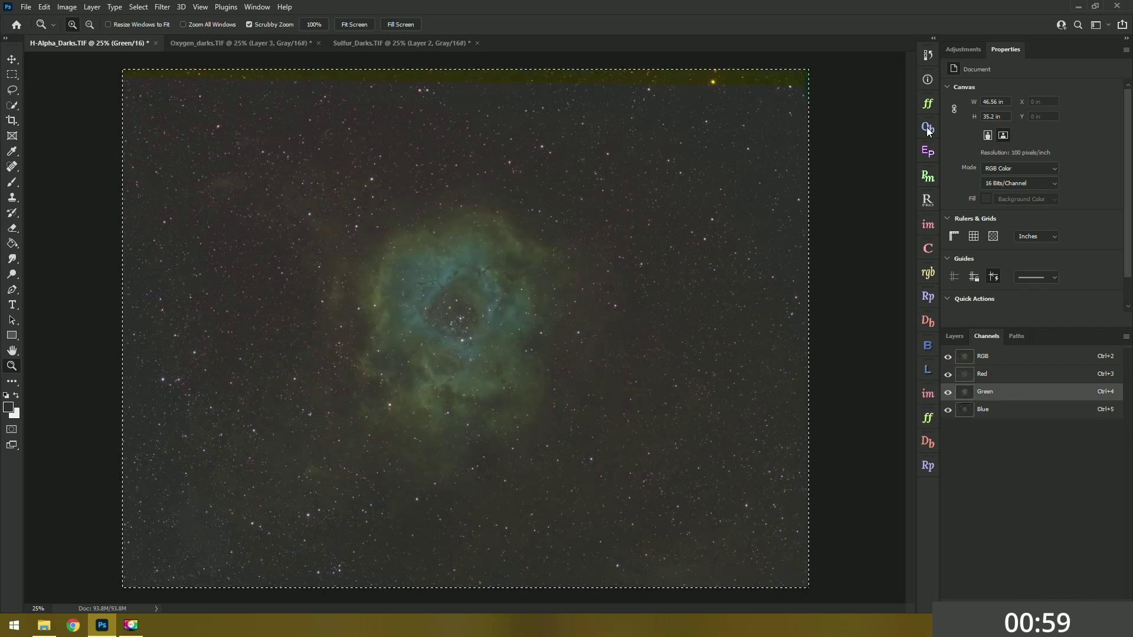
{"action": "left_click", "coordinate": [963, 50]}
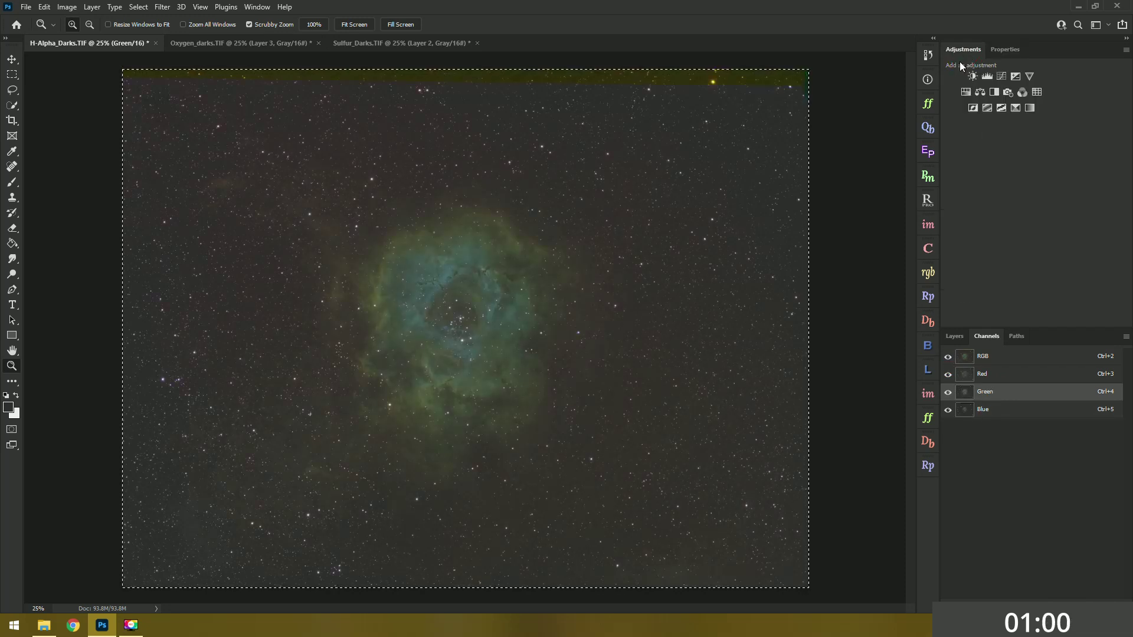
{"action": "left_click", "coordinate": [986, 76]}
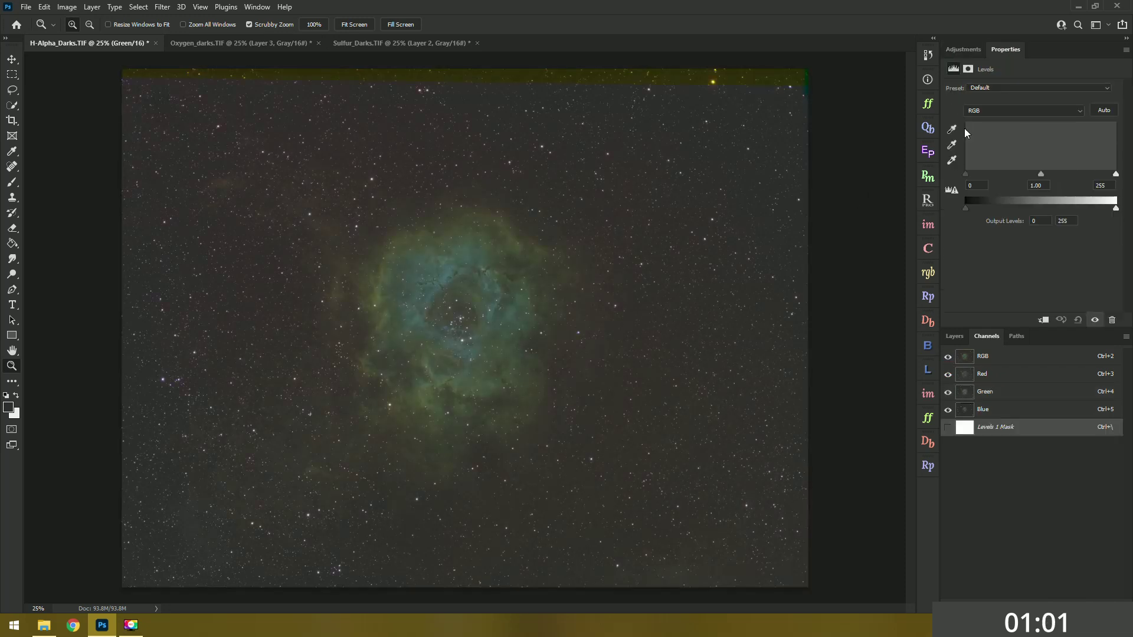
{"action": "left_click", "coordinate": [1111, 319]}
- Add a Curves adjustment to the color composite, using on-image targeting to brighten the nebula and pull down the background sky
{"action": "left_click", "coordinate": [955, 336]}
{"action": "left_click", "coordinate": [963, 50]}
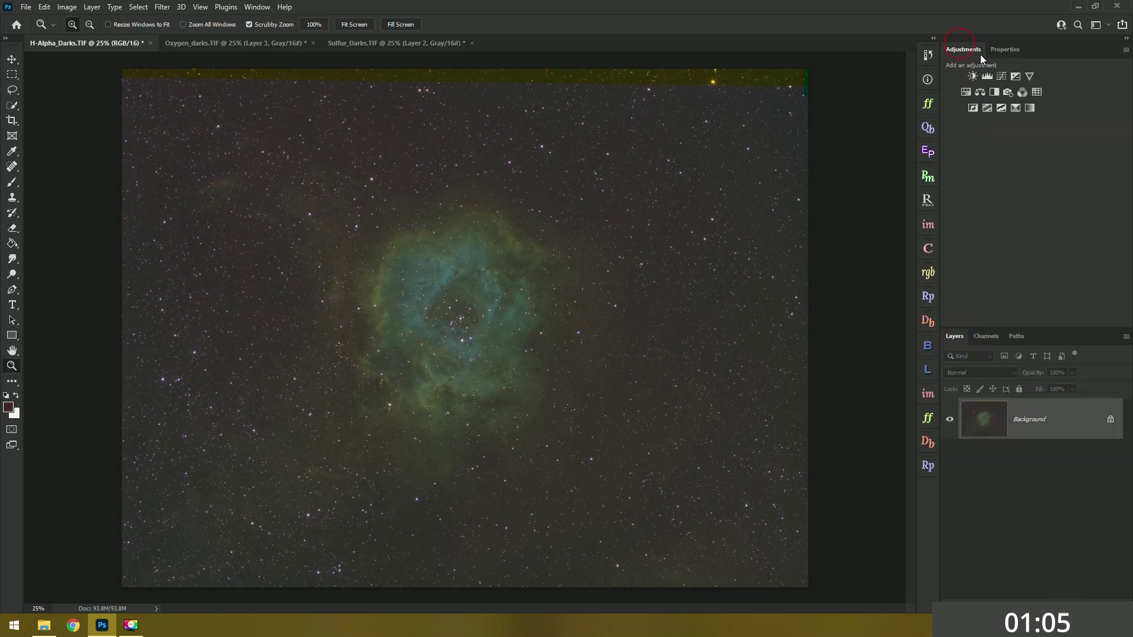
{"action": "left_click", "coordinate": [1001, 77]}
{"action": "left_click", "coordinate": [952, 104]}
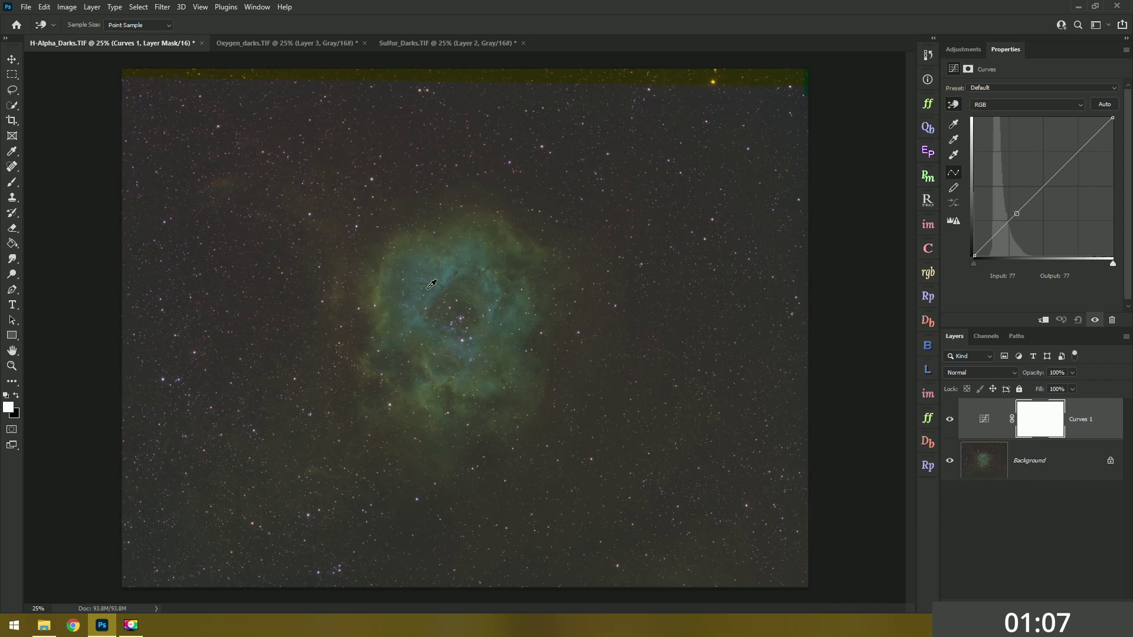
{"action": "scroll", "coordinate": [456, 270], "scroll_direction": "up", "scroll_amount": 3}
{"action": "scroll", "coordinate": [456, 269], "scroll_direction": "up", "scroll_amount": 8}
{"action": "left_click_drag", "start_coordinate": [490, 261], "coordinate": [487, 229]}
{"action": "left_click_drag", "start_coordinate": [597, 442], "coordinate": [608, 459]}
{"action": "scroll", "coordinate": [608, 459], "scroll_direction": "down", "scroll_amount": 9}
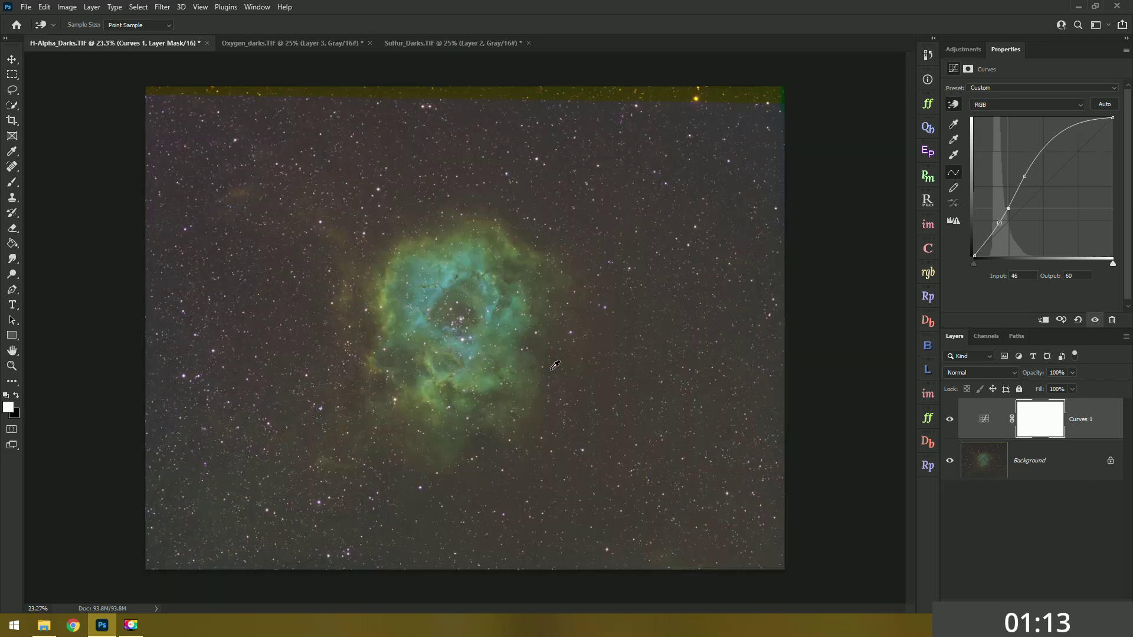
- Add a second Curves adjustment, using on-image targeting to darken the nebula's core and raise its bright blue gas from input 150 to output 177
{"action": "left_click", "coordinate": [963, 49]}
{"action": "left_click", "coordinate": [997, 79]}
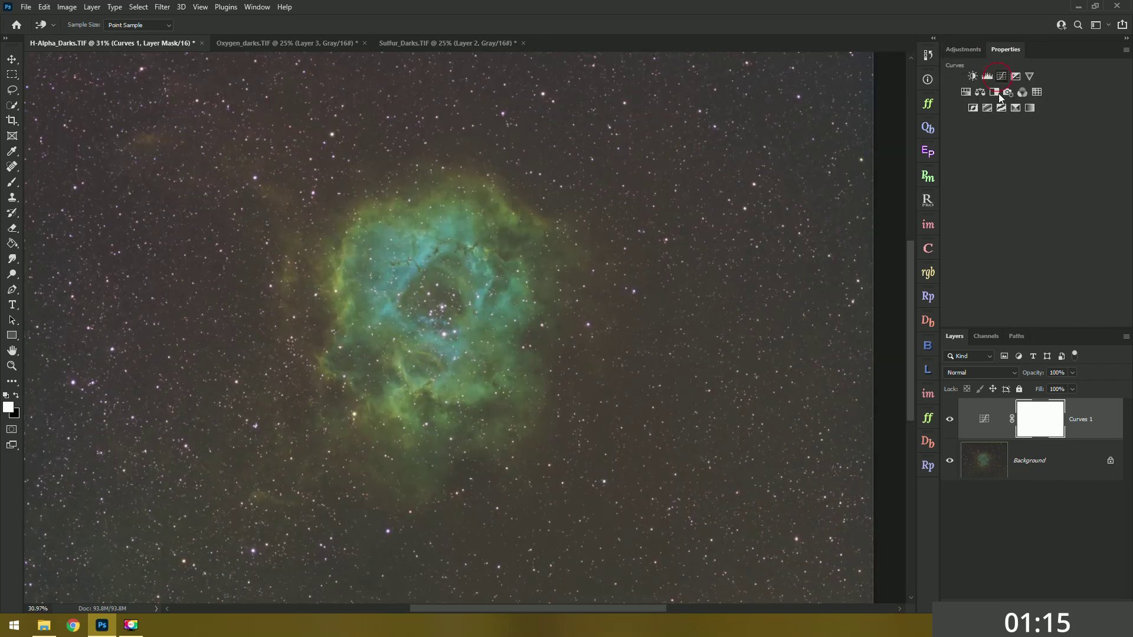
{"action": "left_click", "coordinate": [953, 104]}
{"action": "scroll", "coordinate": [440, 291], "scroll_direction": "up", "scroll_amount": 9}
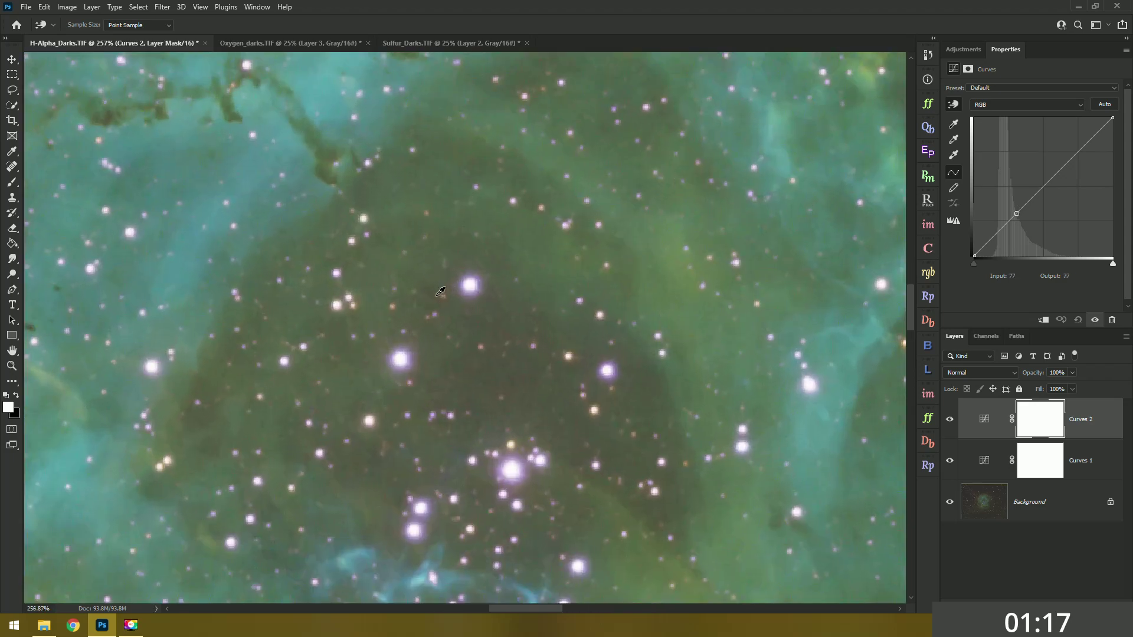
{"action": "scroll", "coordinate": [436, 295], "scroll_direction": "up", "scroll_amount": 2}
{"action": "left_click_drag", "start_coordinate": [437, 289], "coordinate": [440, 301]}
{"action": "scroll", "coordinate": [494, 302], "scroll_direction": "down", "scroll_amount": 2}
{"action": "scroll", "coordinate": [494, 303], "scroll_direction": "down", "scroll_amount": 4}
{"action": "scroll", "coordinate": [437, 173], "scroll_direction": "up", "scroll_amount": 5}
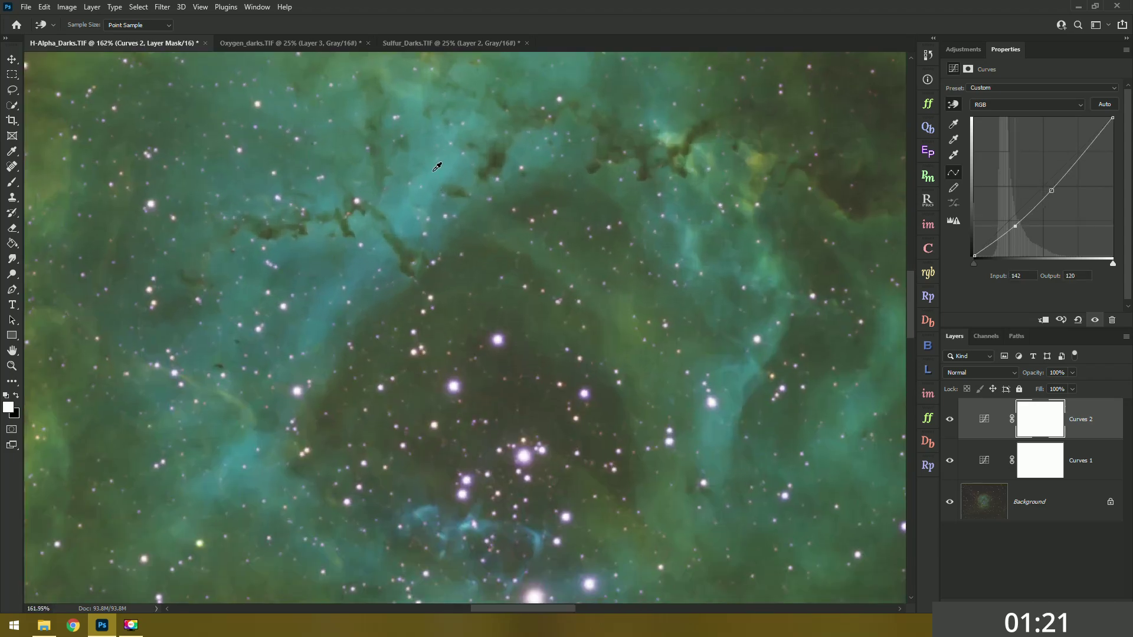
{"action": "left_click_drag", "start_coordinate": [448, 179], "coordinate": [442, 149]}
{"action": "scroll", "coordinate": [517, 227], "scroll_direction": "down", "scroll_amount": 8}
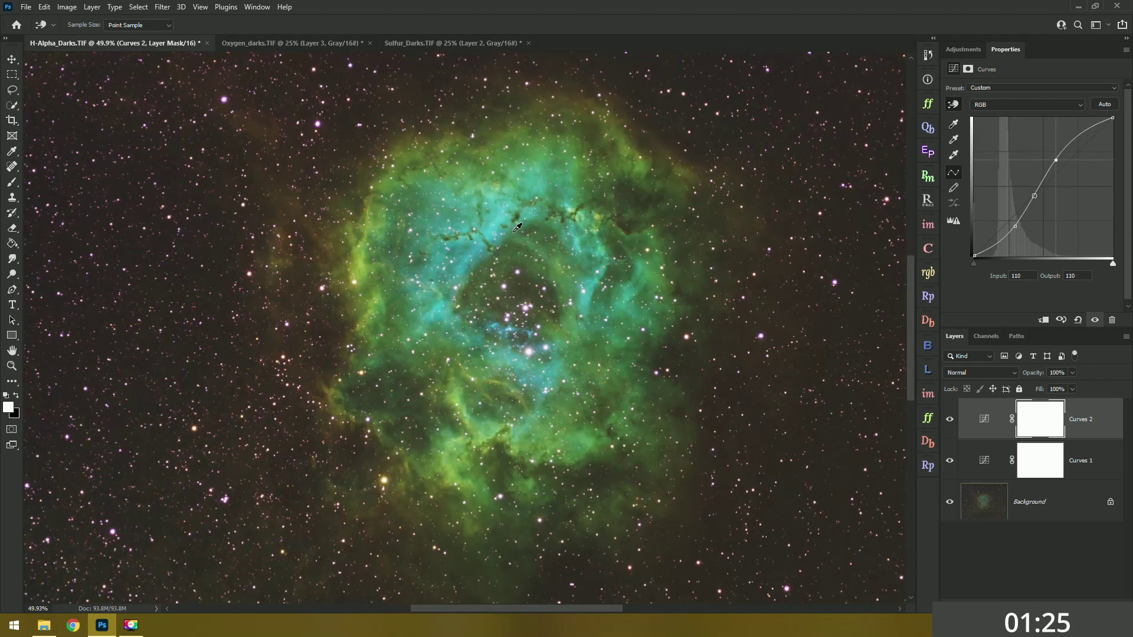
{"action": "scroll", "coordinate": [512, 236], "scroll_direction": "down", "scroll_amount": 3}
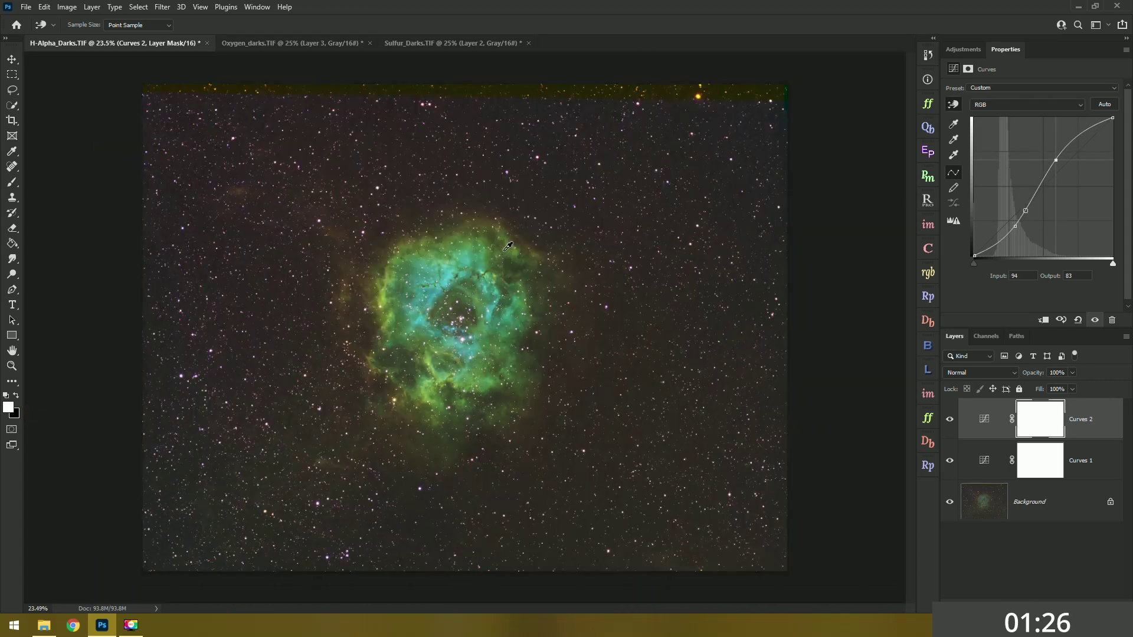
- Add a third Curves adjustment, slightly lifting the bright blue gas and setting a darker midtone point at input 81, output 86
{"action": "left_click", "coordinate": [956, 51]}
{"action": "left_click", "coordinate": [995, 73]}
{"action": "left_click", "coordinate": [955, 104]}
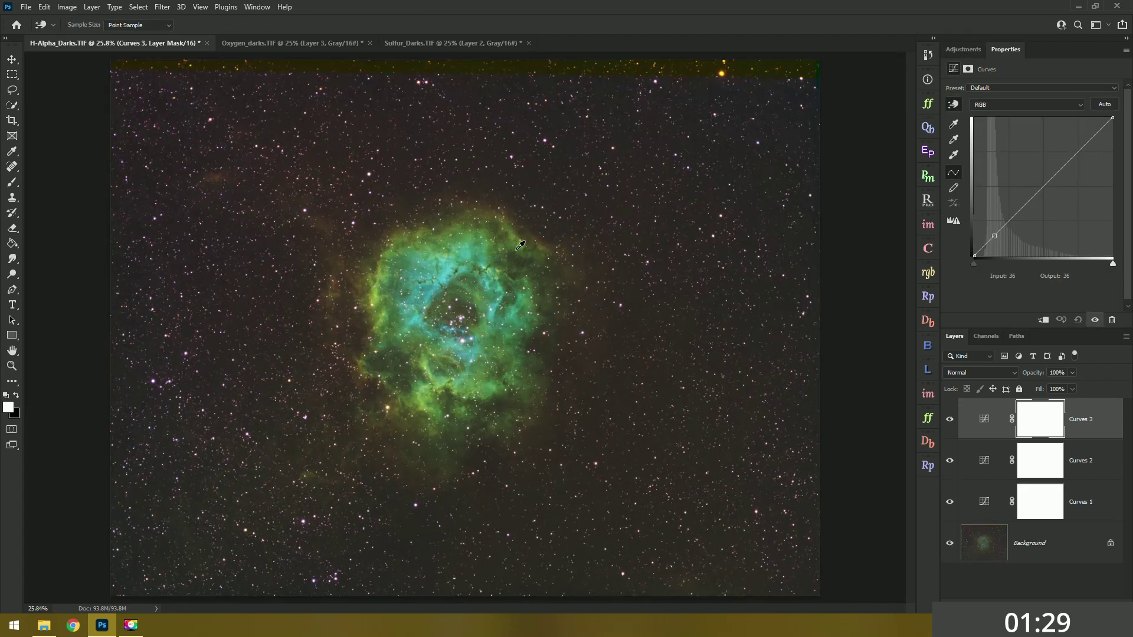
{"action": "scroll", "coordinate": [441, 293], "scroll_direction": "up", "scroll_amount": 8}
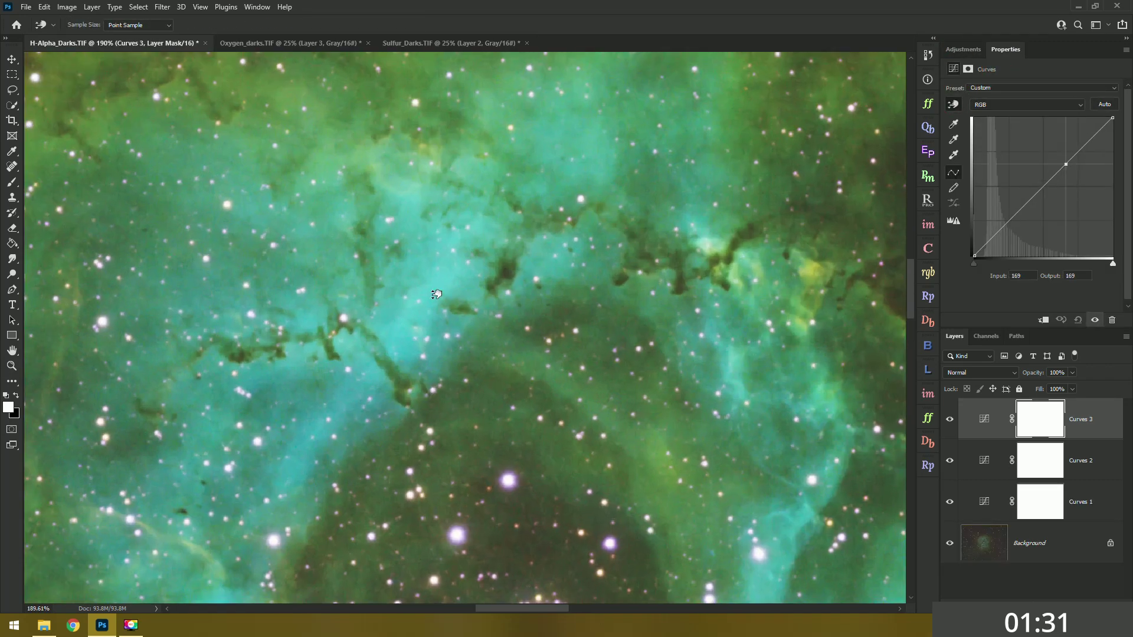
{"action": "left_click", "coordinate": [524, 461]}
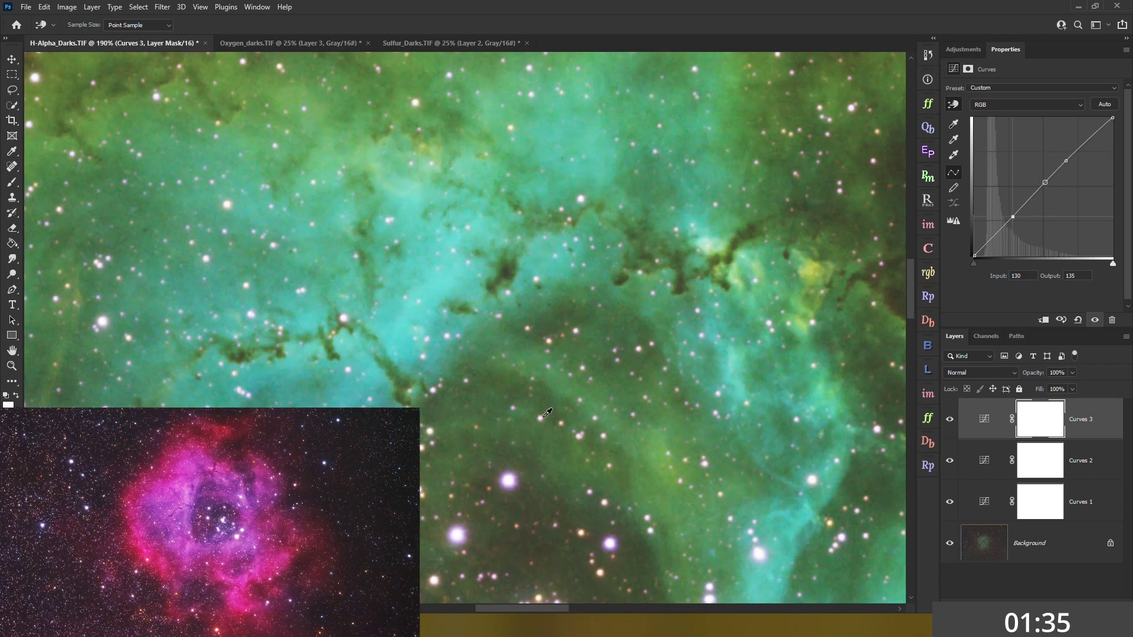
{"action": "left_click_drag", "start_coordinate": [517, 440], "coordinate": [517, 436]}
{"action": "scroll", "coordinate": [516, 435], "scroll_direction": "down", "scroll_amount": 12}
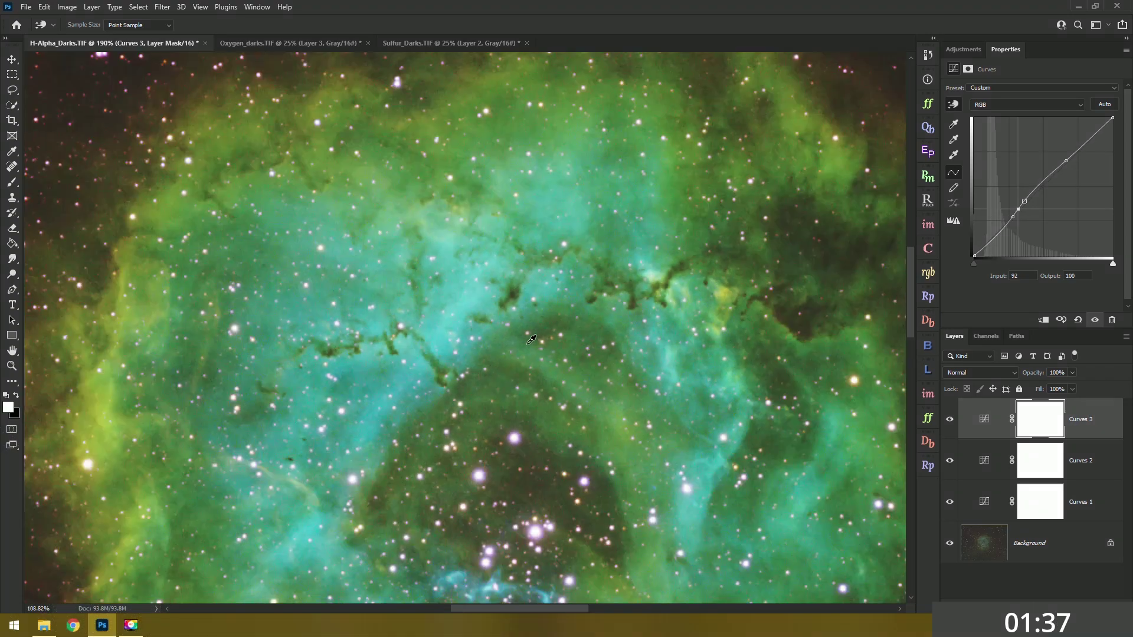
- Add a Selective Color adjustment and set its Greens to Cyan +9, Magenta +5 and Yellow -10
{"action": "left_click", "coordinate": [963, 49]}
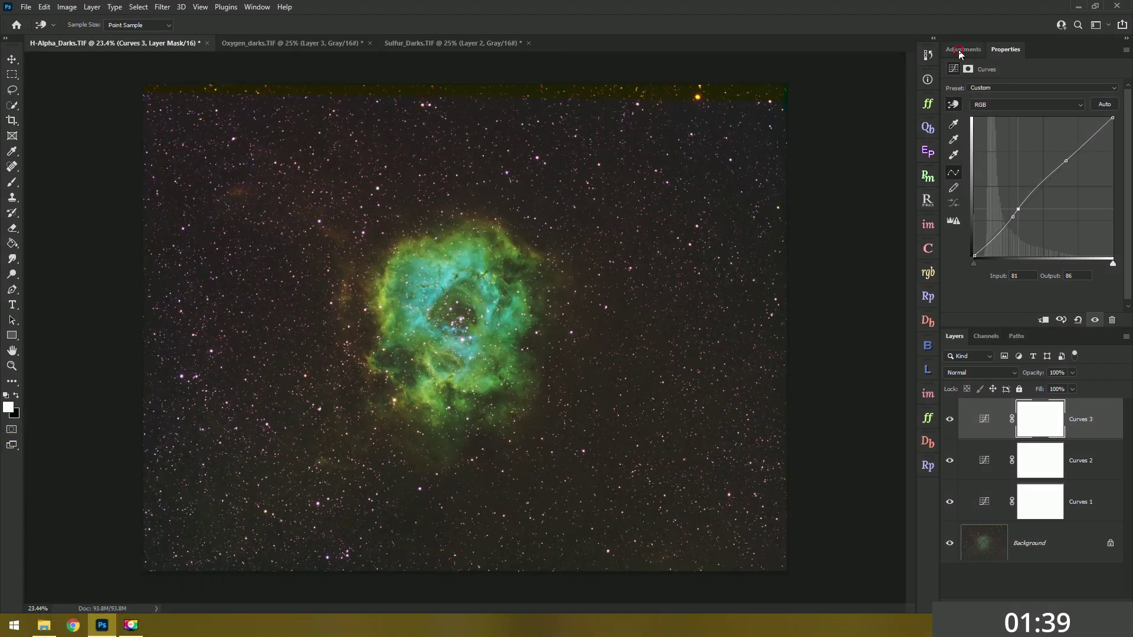
{"action": "left_click", "coordinate": [1017, 109]}
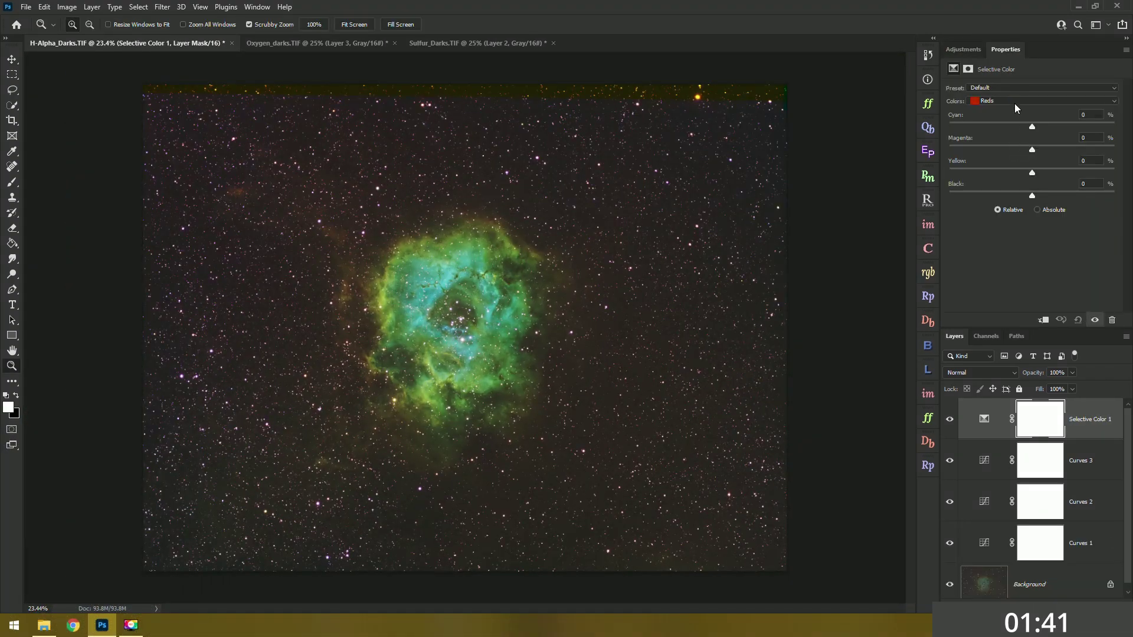
{"action": "left_click", "coordinate": [1014, 102]}
{"action": "left_click", "coordinate": [1034, 124]}
{"action": "left_click_drag", "start_coordinate": [1033, 127], "coordinate": [1091, 127]}
{"action": "left_click_drag", "start_coordinate": [989, 130], "coordinate": [1024, 179]}
{"action": "left_click", "coordinate": [1032, 172]}
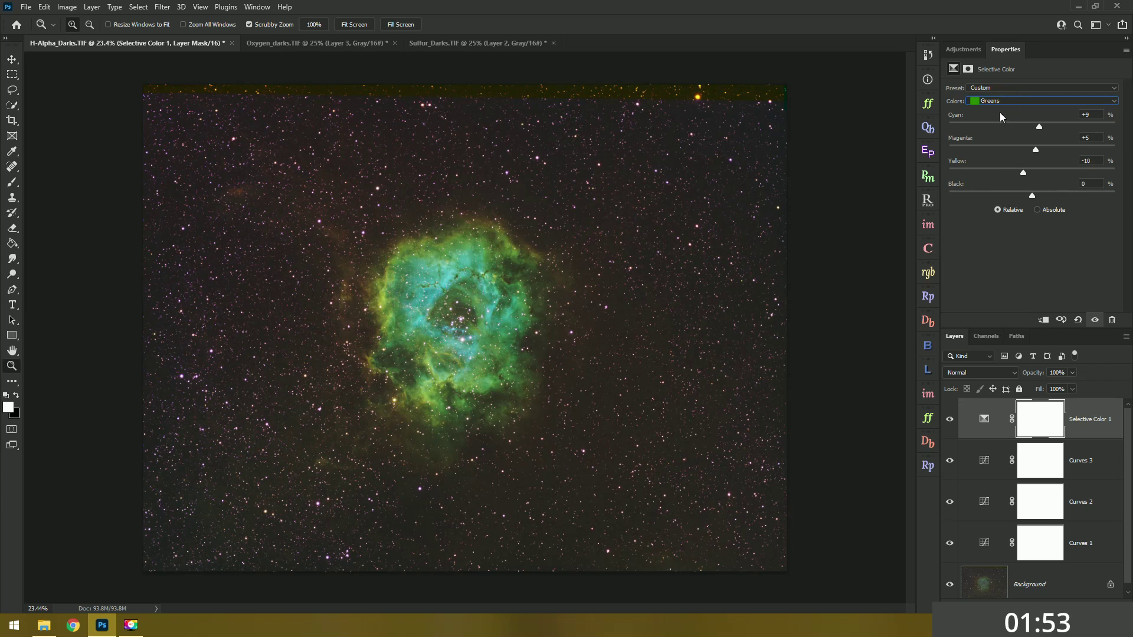
- Set the Selective Color Yellows to Cyan -54 and Magenta +8, and adjust their Yellow amount
{"action": "left_click", "coordinate": [1002, 100]}
{"action": "left_click", "coordinate": [998, 119]}
{"action": "left_click_drag", "start_coordinate": [1032, 127], "coordinate": [1064, 127]}
{"action": "left_click_drag", "start_coordinate": [1032, 149], "coordinate": [1063, 171]}
{"action": "left_click_drag", "start_coordinate": [985, 179], "coordinate": [985, 177]}
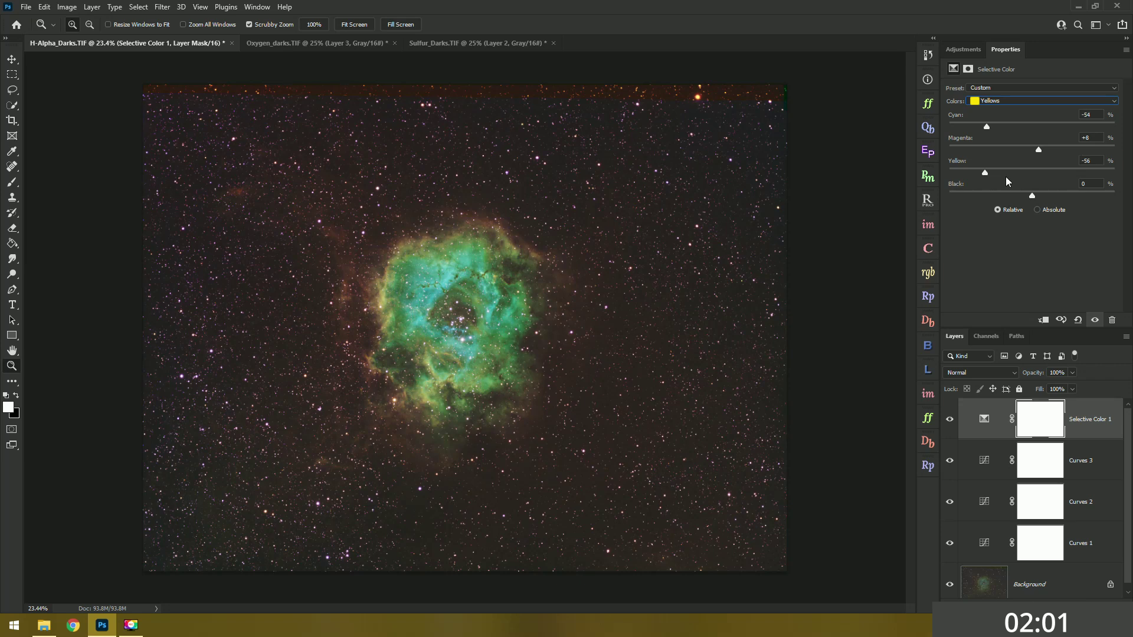
{"action": "left_click_drag", "start_coordinate": [1086, 179], "coordinate": [1036, 174]}
- Fine-tune the ink amounts of the Cyans range in the first Selective Color adjustment
{"action": "left_click", "coordinate": [1000, 105]}
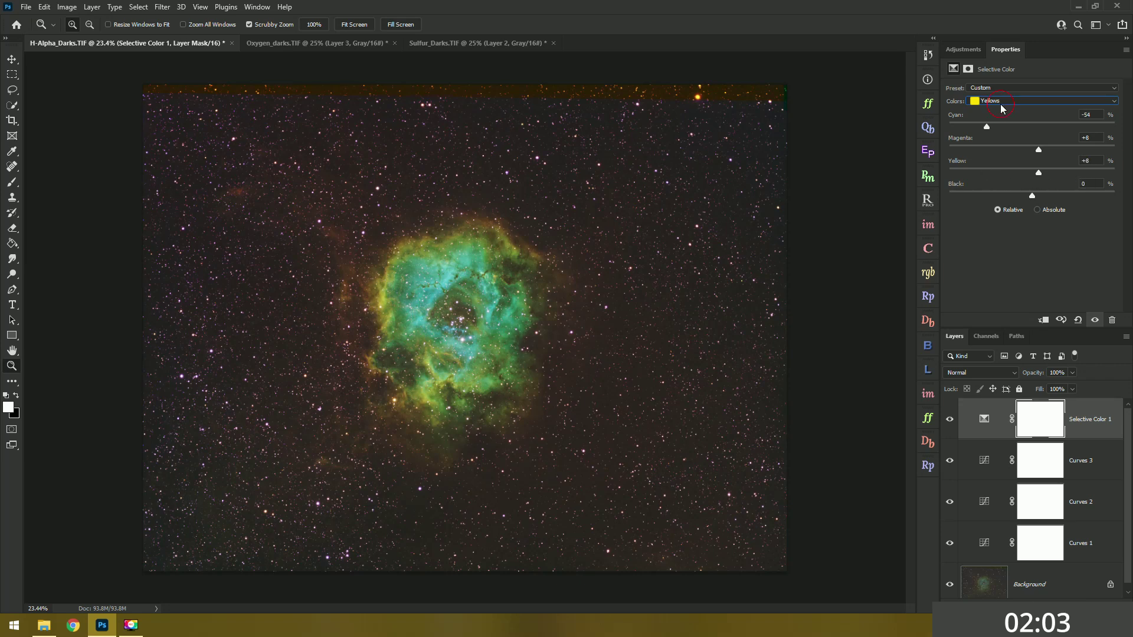
{"action": "left_click", "coordinate": [1003, 141]}
{"action": "left_click_drag", "start_coordinate": [1037, 129], "coordinate": [1029, 173]}
- Add a second Selective Color adjustment and set its Yellows to Cyan -44 and Magenta +21, fine-tuning their Yellow amount
{"action": "left_click", "coordinate": [962, 49]}
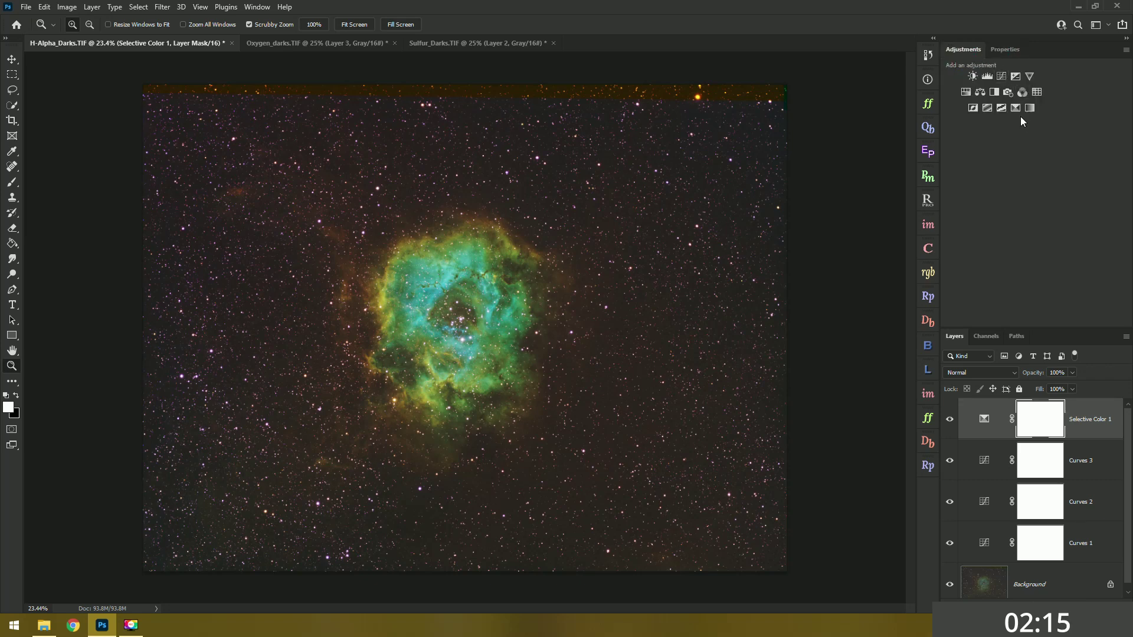
{"action": "left_click", "coordinate": [1029, 112]}
{"action": "left_click", "coordinate": [1007, 102]}
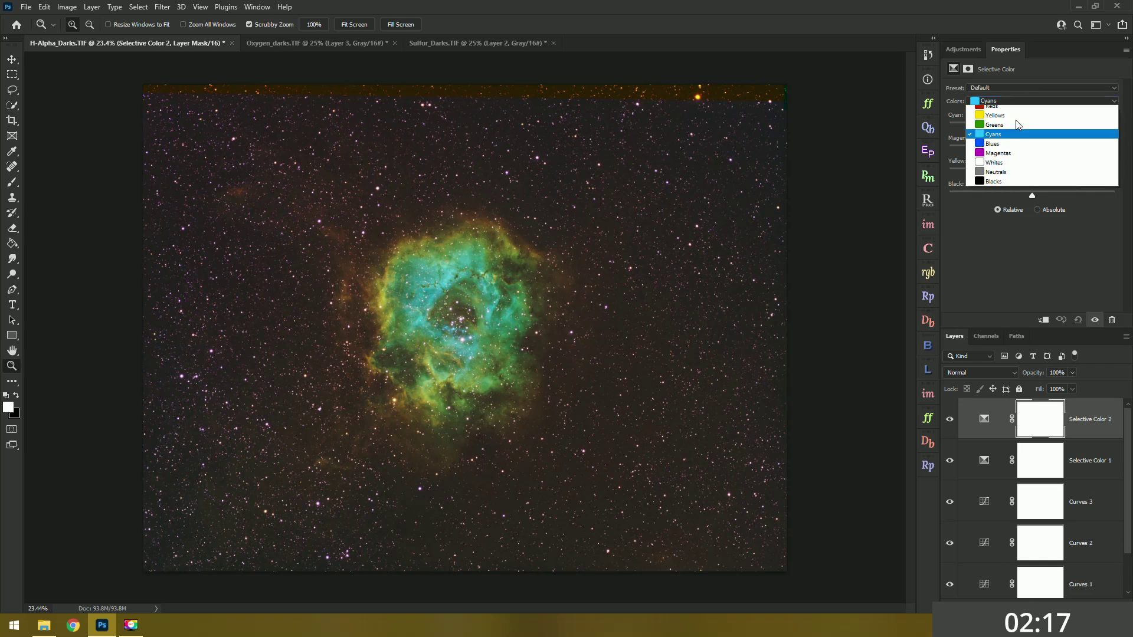
{"action": "left_click", "coordinate": [1002, 110]}
{"action": "left_click_drag", "start_coordinate": [1032, 128], "coordinate": [1049, 154]}
{"action": "left_click", "coordinate": [1033, 149]}
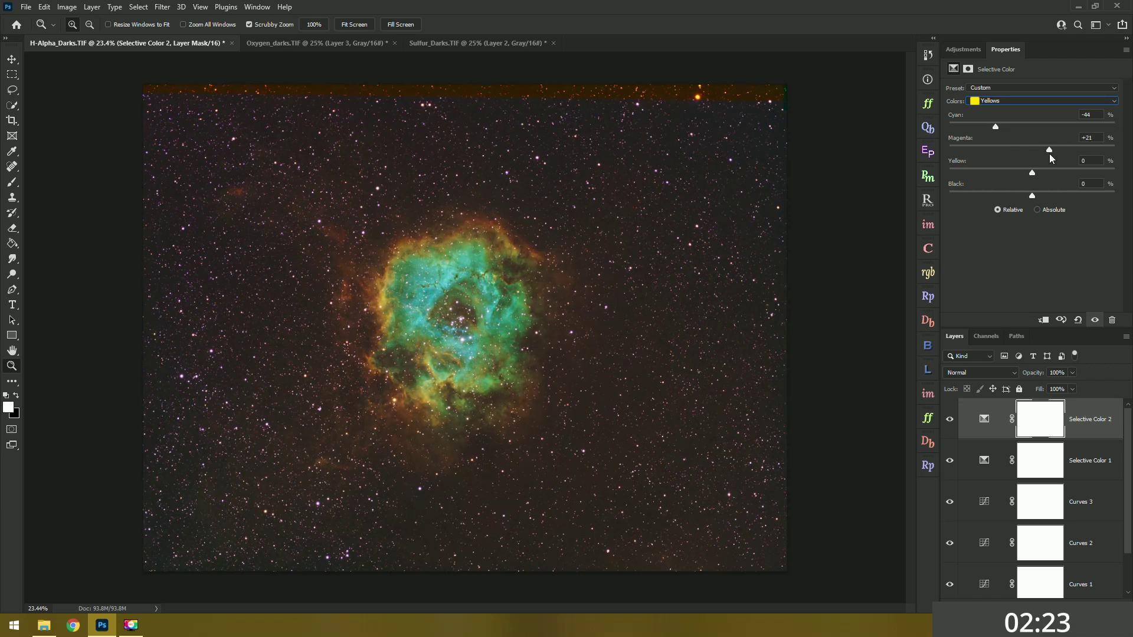
{"action": "left_click", "coordinate": [1032, 171]}
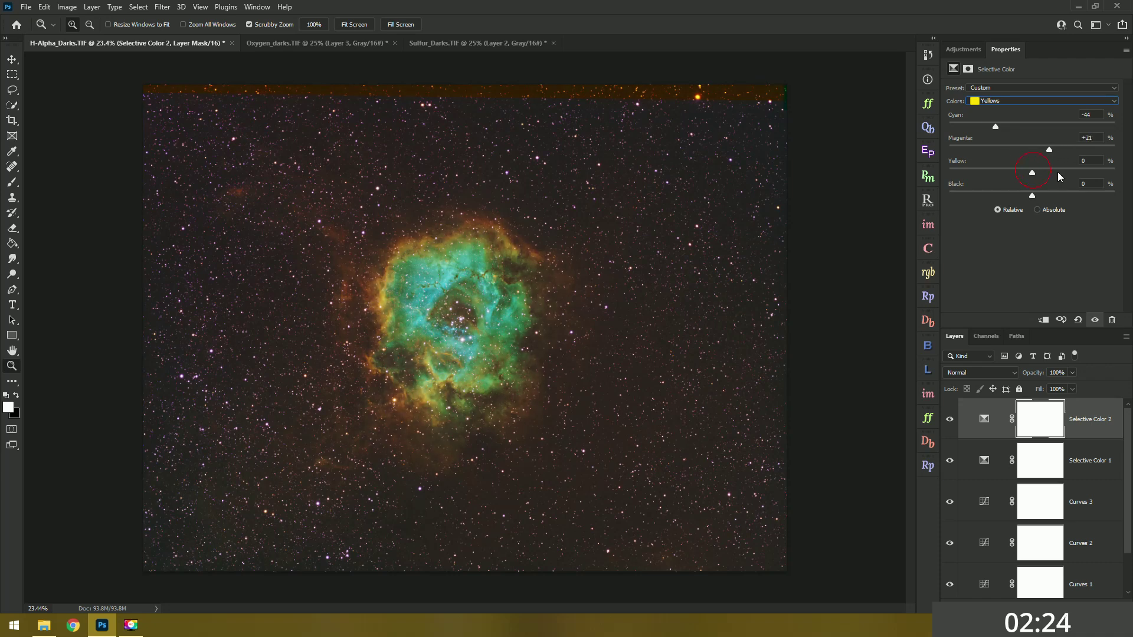
- Set the Cyans of the second Selective Color adjustment to Cyan +42 and Magenta +20, and increase their Yellow amount
{"action": "left_click", "coordinate": [999, 102]}
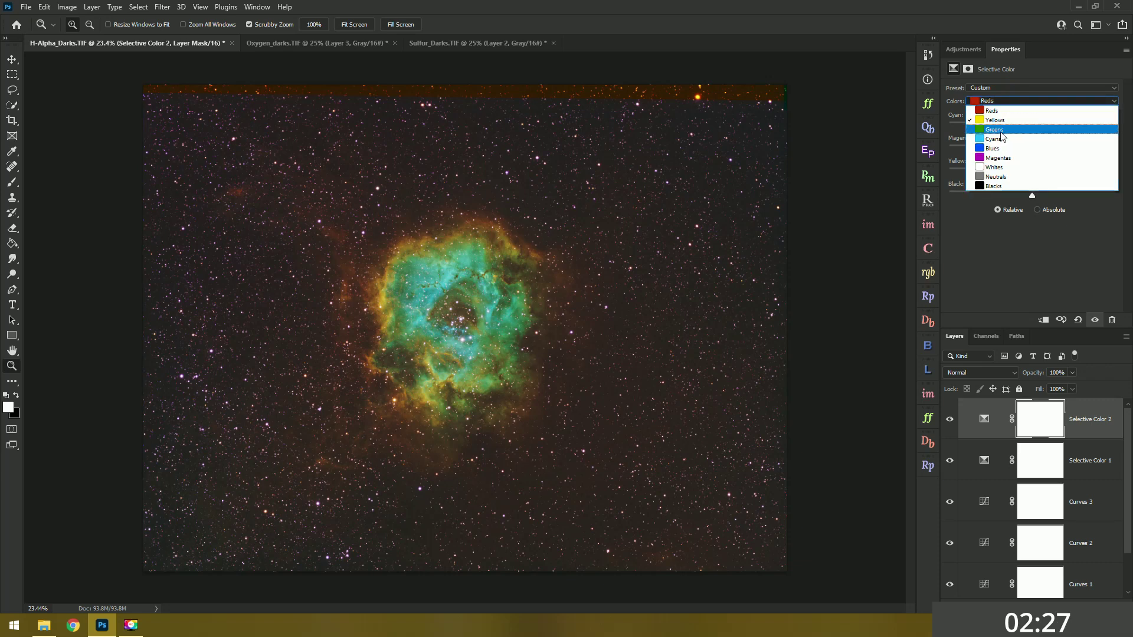
{"action": "left_click", "coordinate": [1001, 139]}
{"action": "left_click_drag", "start_coordinate": [1063, 126], "coordinate": [1048, 151]}
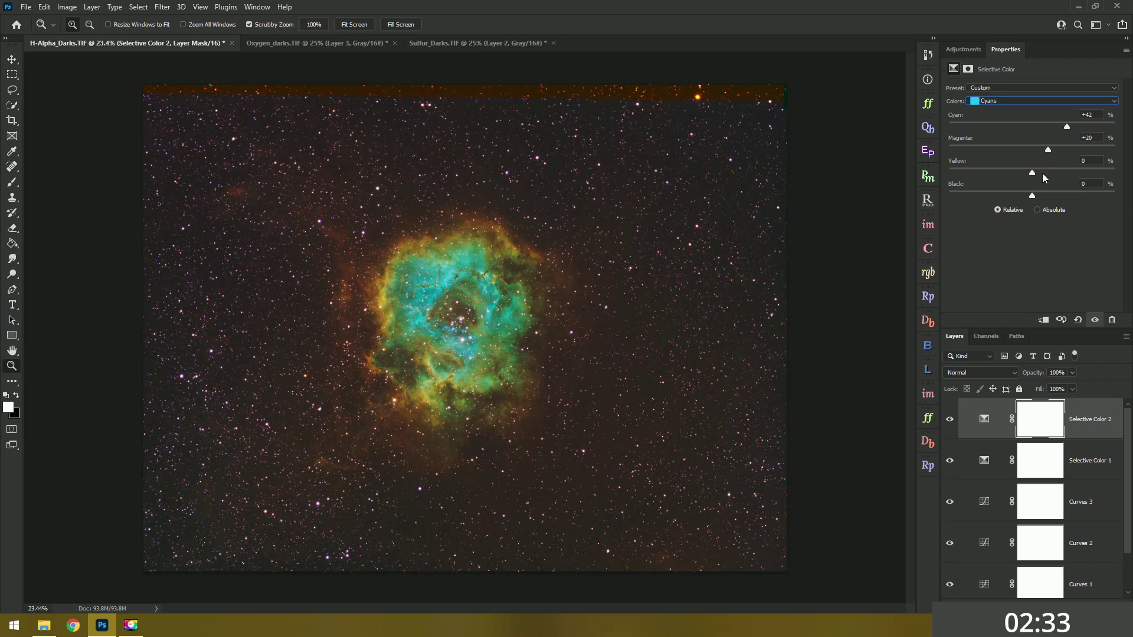
{"action": "left_click_drag", "start_coordinate": [1032, 173], "coordinate": [1060, 173]}
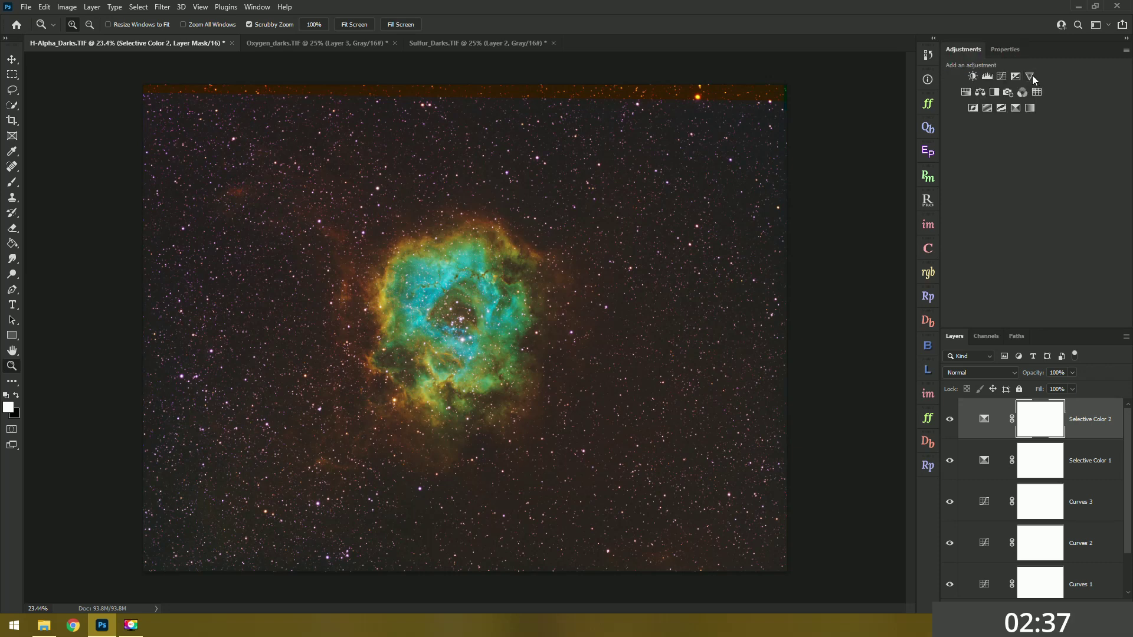
- Add a Vibrance adjustment with Vibrance +8 and Saturation +9
{"action": "left_click", "coordinate": [1032, 75]}
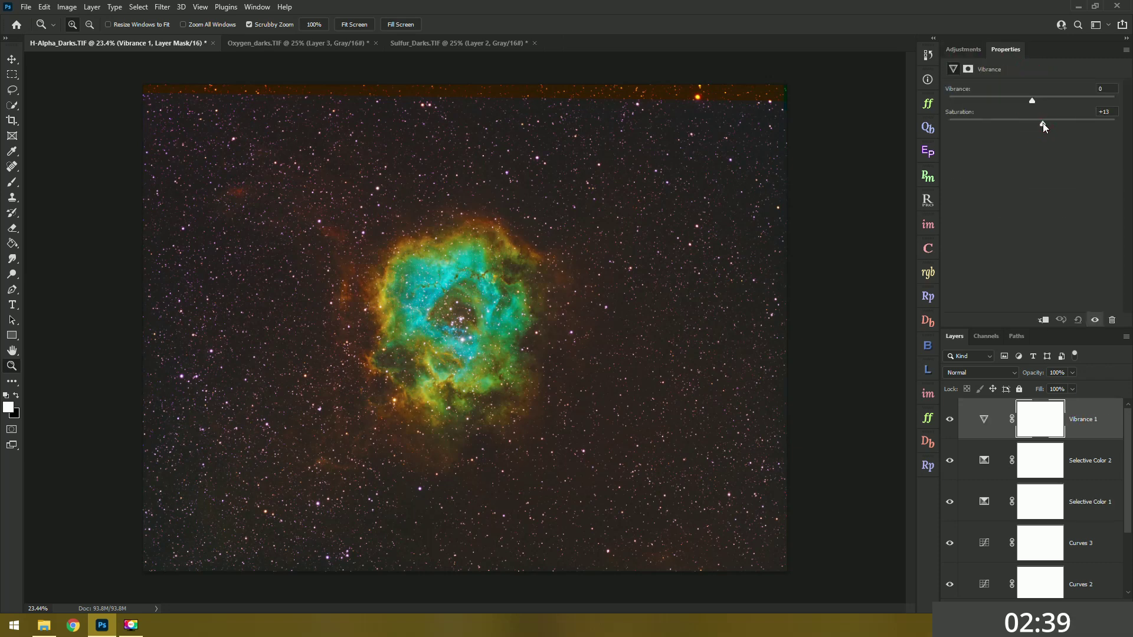
{"action": "left_click", "coordinate": [1032, 101]}
{"action": "left_click", "coordinate": [1071, 607]}
- Stamp all visible layers into a new layer and delete the Vibrance, Selective Color and Curves adjustment layers beneath it
{"action": "key", "text": "ctrl+shift+alt+e"}
{"action": "left_click", "coordinate": [1076, 468]}
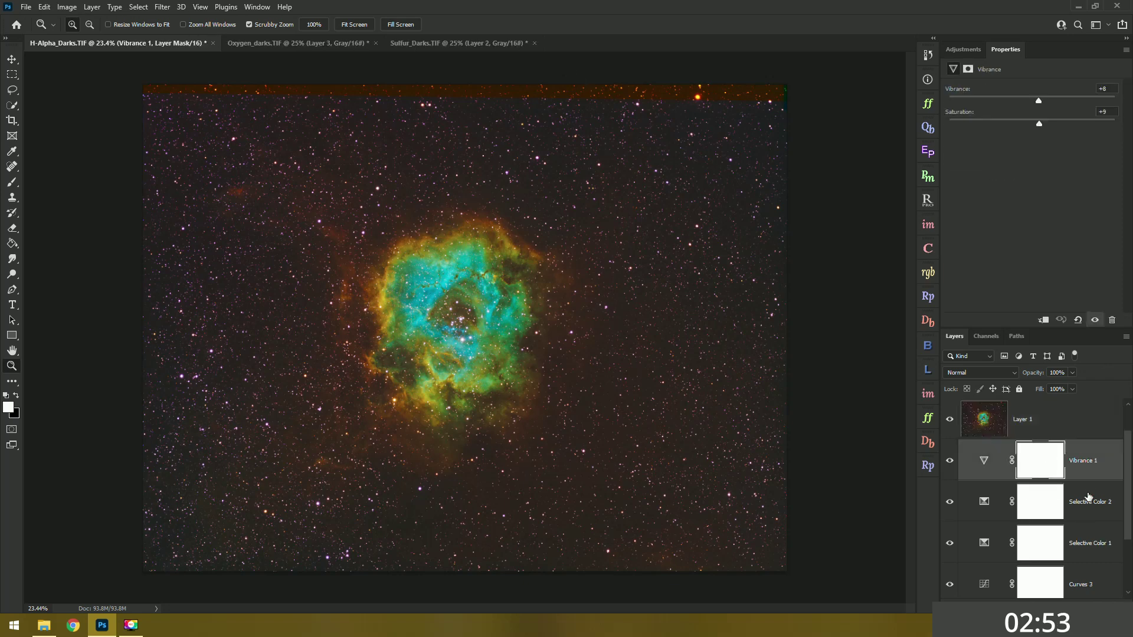
{"action": "scroll", "coordinate": [1089, 499], "scroll_direction": "down", "scroll_amount": 3}
{"action": "left_click", "coordinate": [1095, 532], "text": "shift"}
{"action": "key", "text": "Delete"}
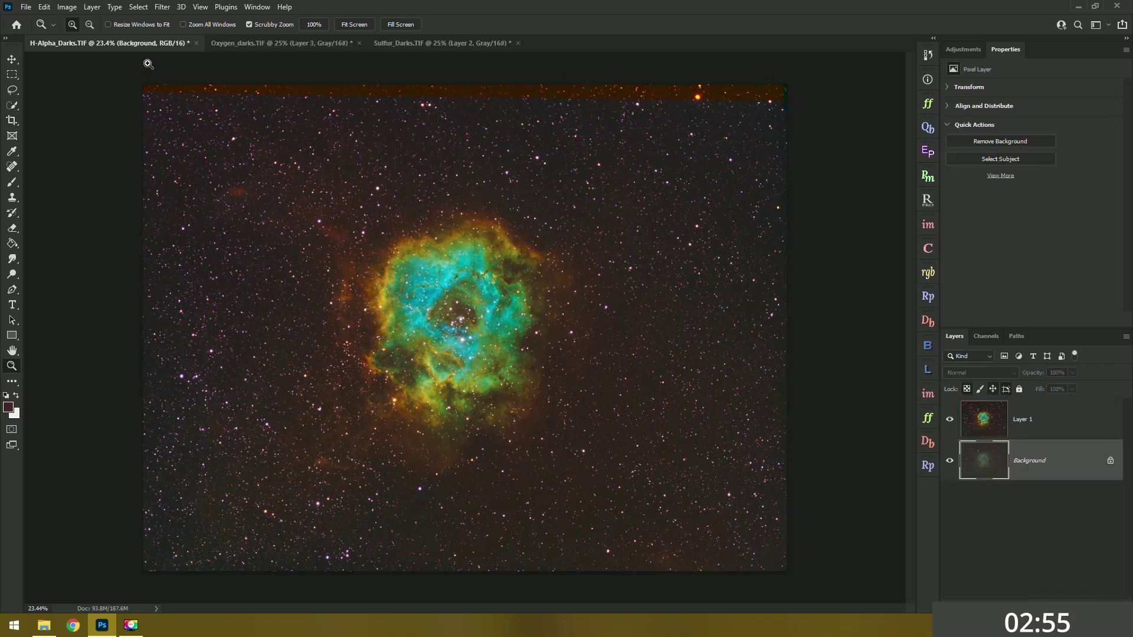
- Close the Oxygen_darks.TIF and Sulfur_Darks.TIF documents without saving their changes
{"action": "left_click", "coordinate": [349, 44]}
{"action": "left_click", "coordinate": [359, 43]}
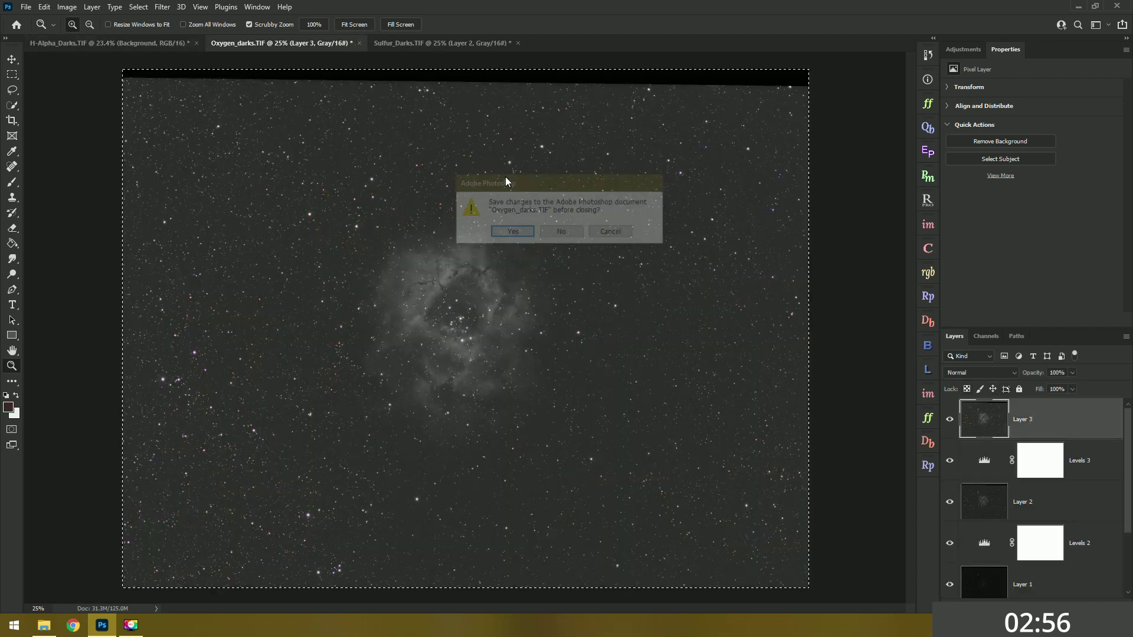
{"action": "left_click", "coordinate": [556, 232]}
{"action": "left_click", "coordinate": [355, 43]}
{"action": "left_click", "coordinate": [558, 231]}
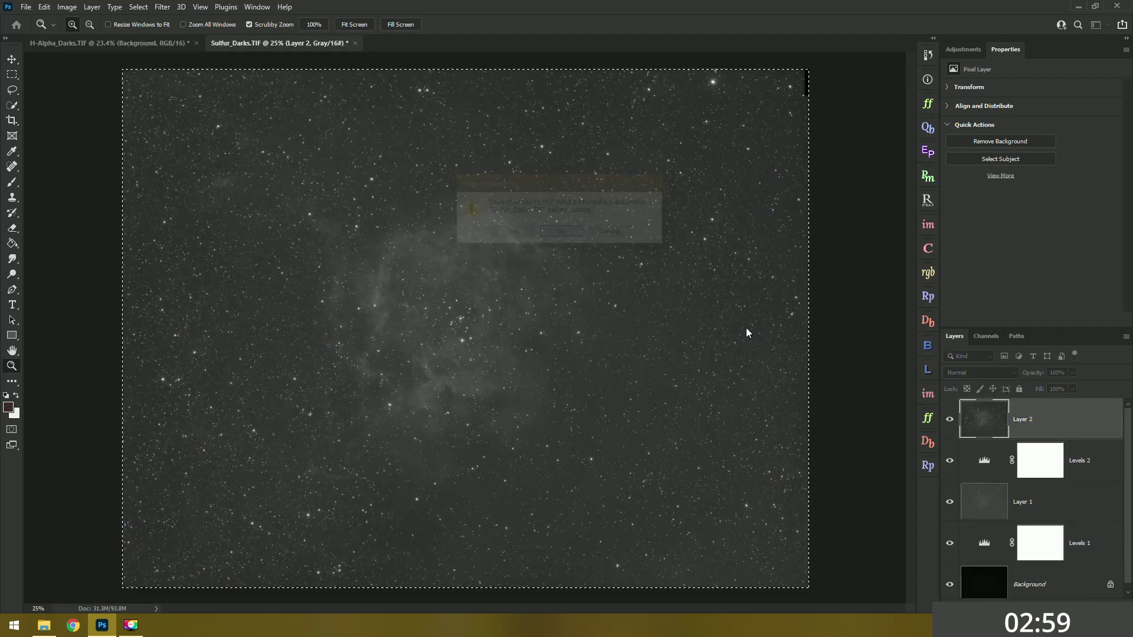
- Crop the image at its original ratio to remove the discolored strip along the upper edge, keeping the nebula centered
{"action": "left_click", "coordinate": [11, 121]}
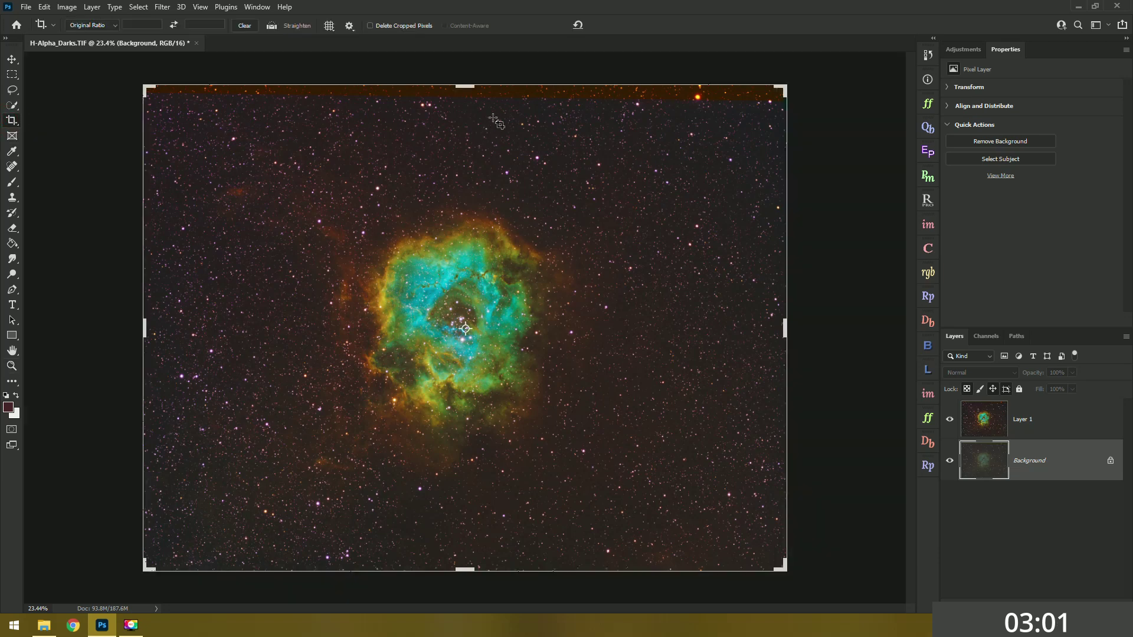
{"action": "left_click_drag", "start_coordinate": [462, 86], "coordinate": [462, 97]}
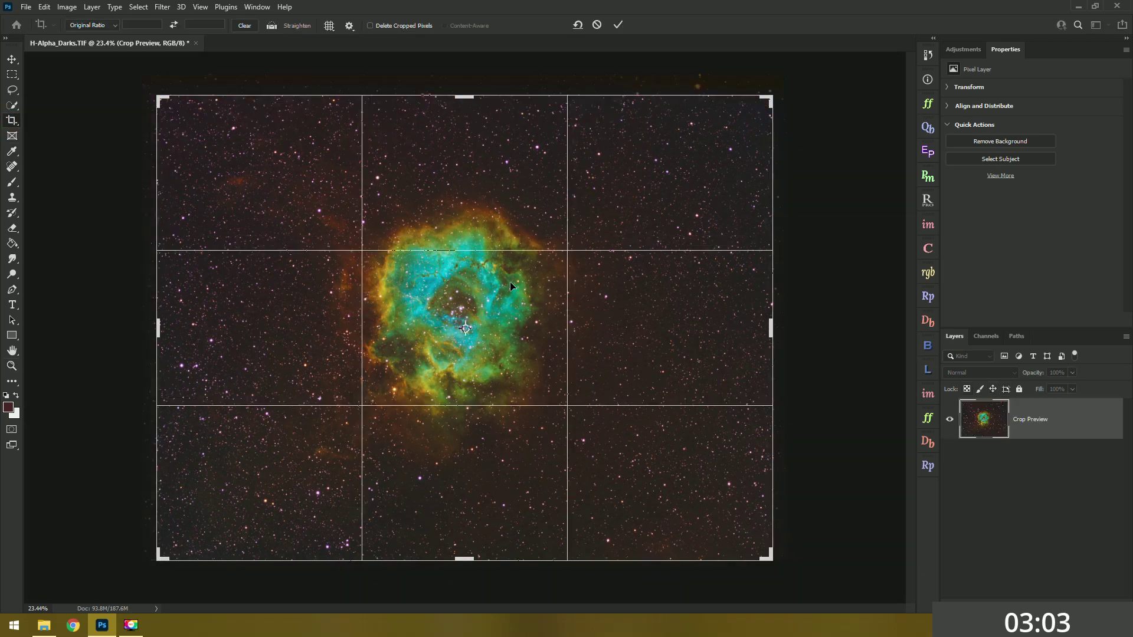
{"action": "left_click_drag", "start_coordinate": [529, 242], "coordinate": [529, 248]}
{"action": "left_click", "coordinate": [617, 27]}
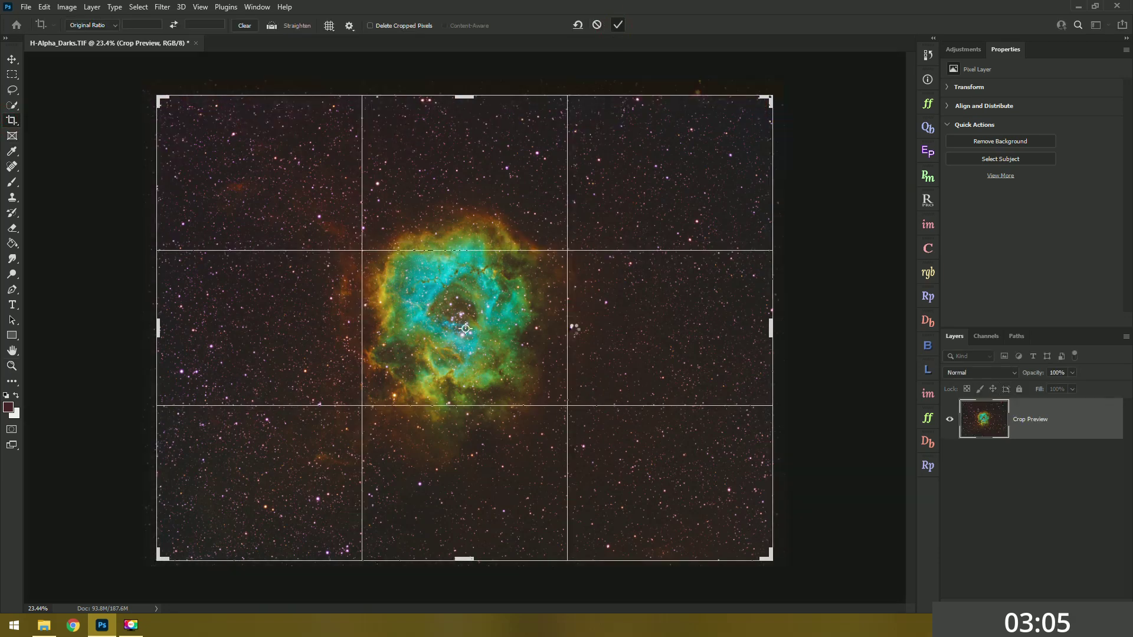
{"action": "key", "text": "Return"}
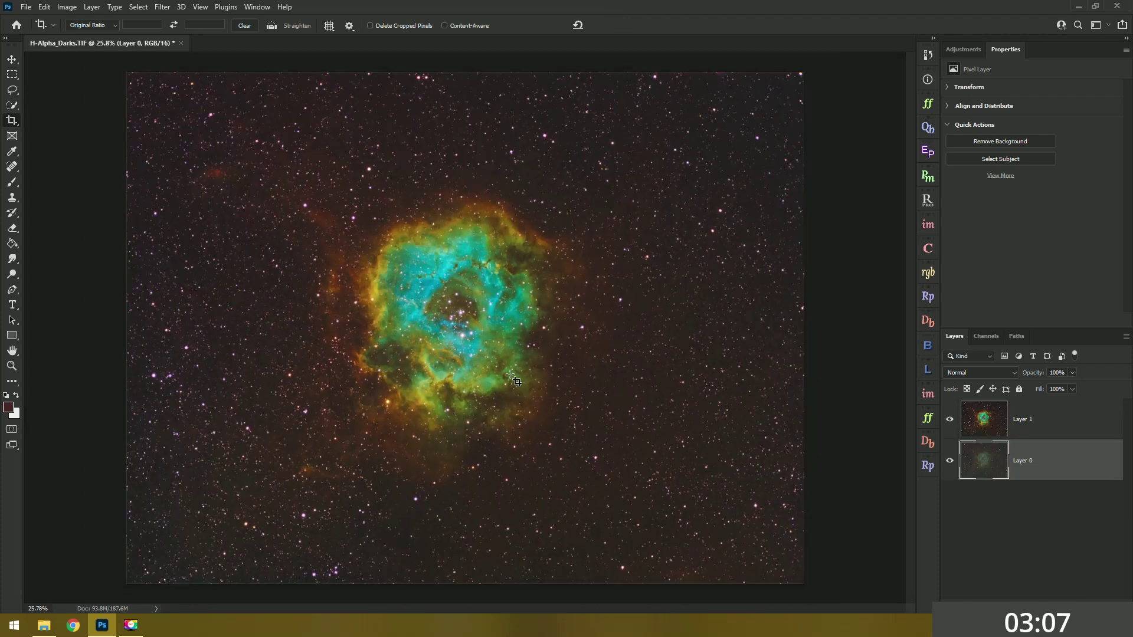
- Stamp the visible image into a new layer above Layer 1
{"action": "left_click", "coordinate": [975, 50]}
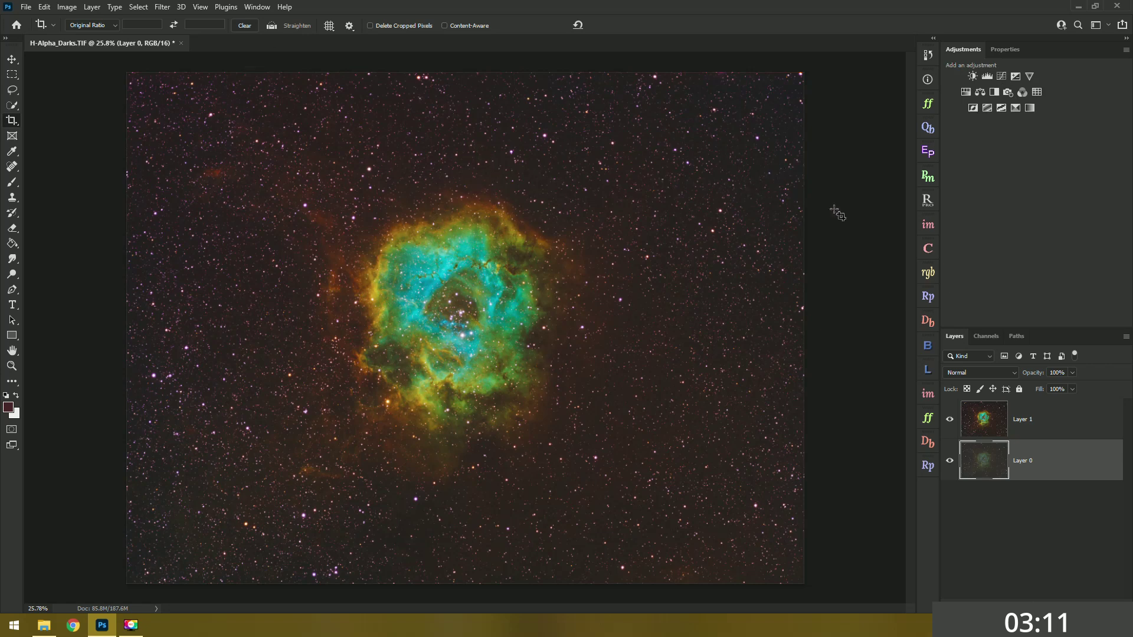
{"action": "left_click", "coordinate": [1065, 421]}
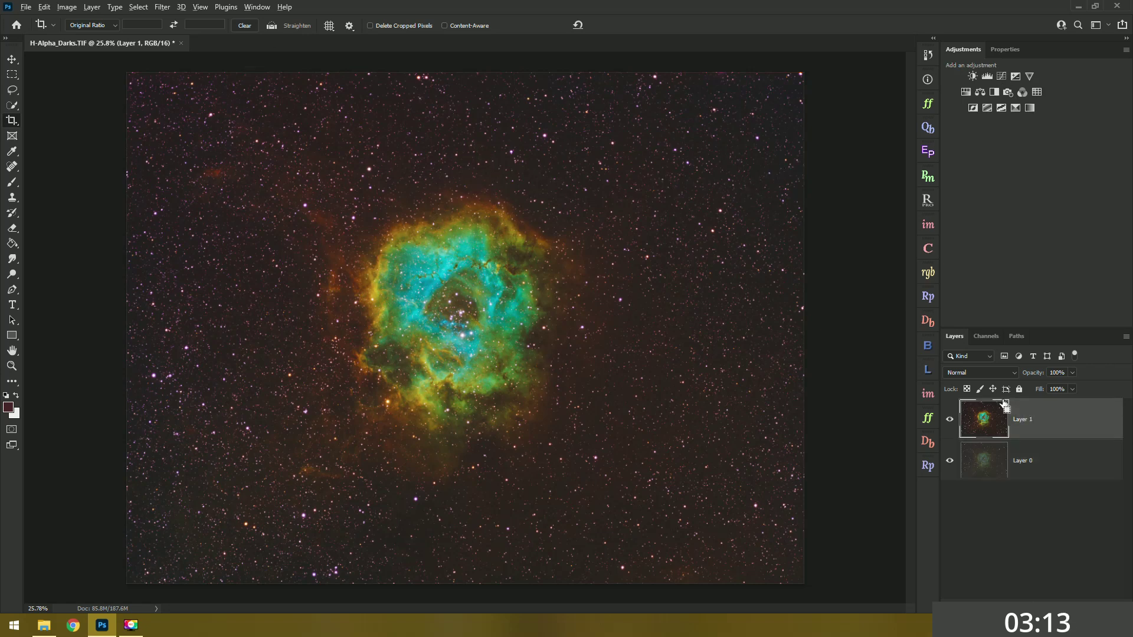
{"action": "key", "text": "ctrl+alt+shift+e"}
- Apply the Camera Raw Filter to the new stamped layer with Noise Reduction 19 and Color Noise Reduction 36
{"action": "left_click", "coordinate": [168, 6]}
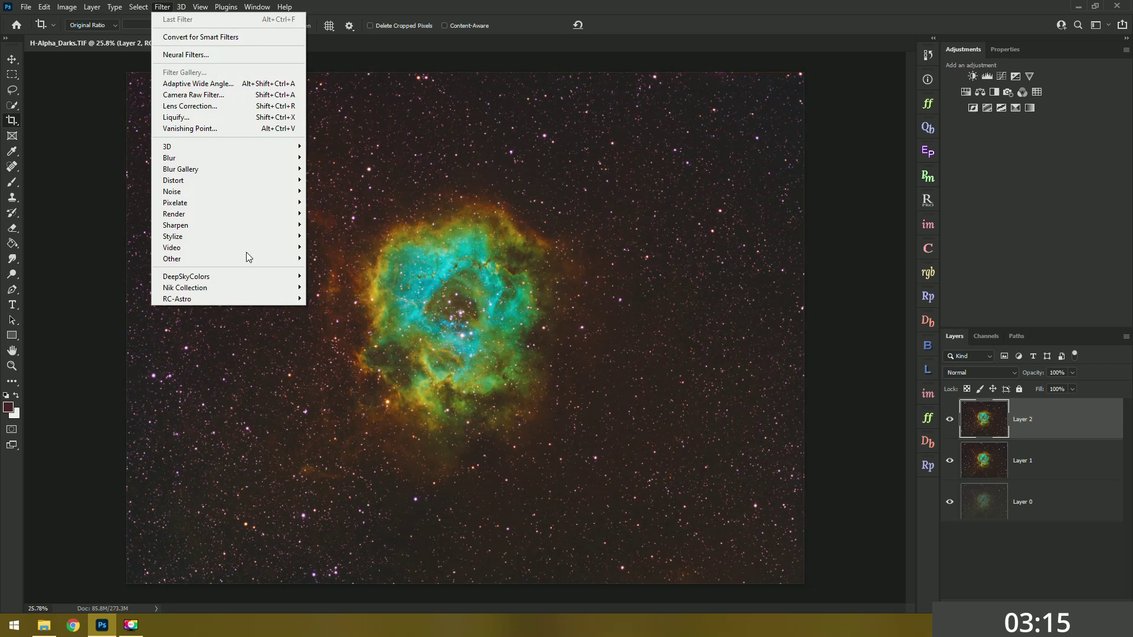
{"action": "left_click", "coordinate": [195, 98]}
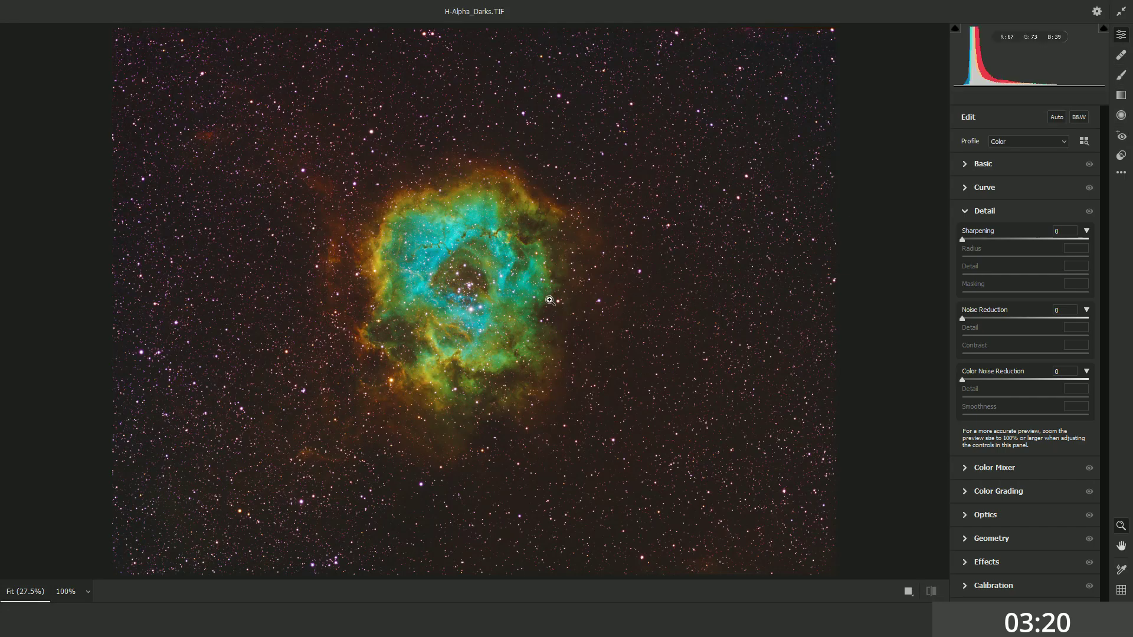
{"action": "left_click_drag", "start_coordinate": [538, 282], "coordinate": [768, 382]}
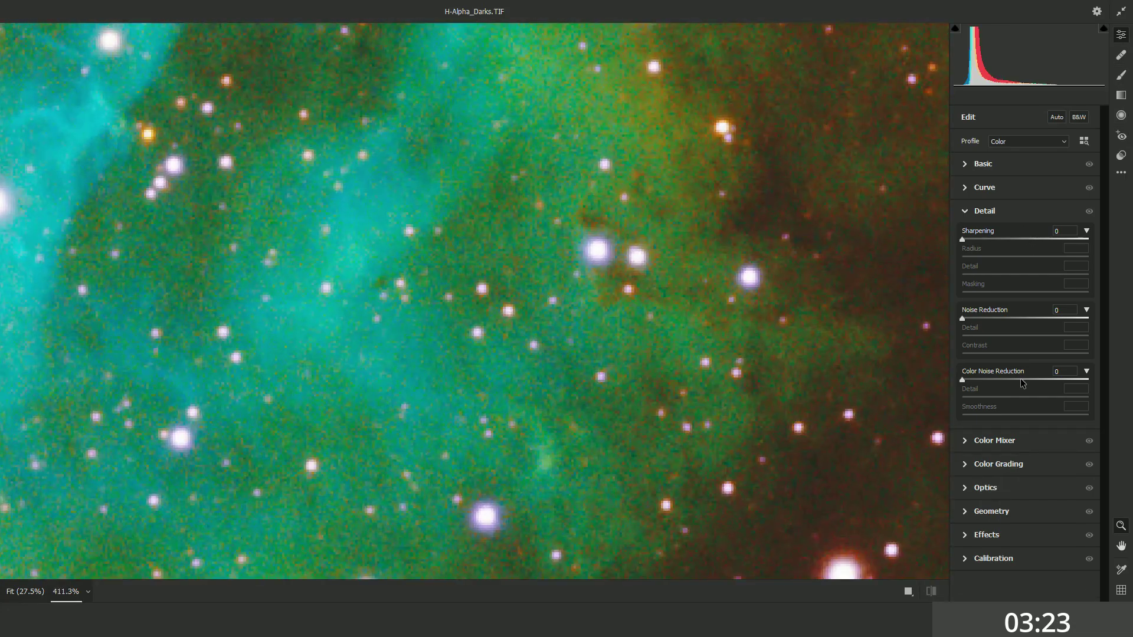
{"action": "left_click_drag", "start_coordinate": [965, 378], "coordinate": [994, 380]}
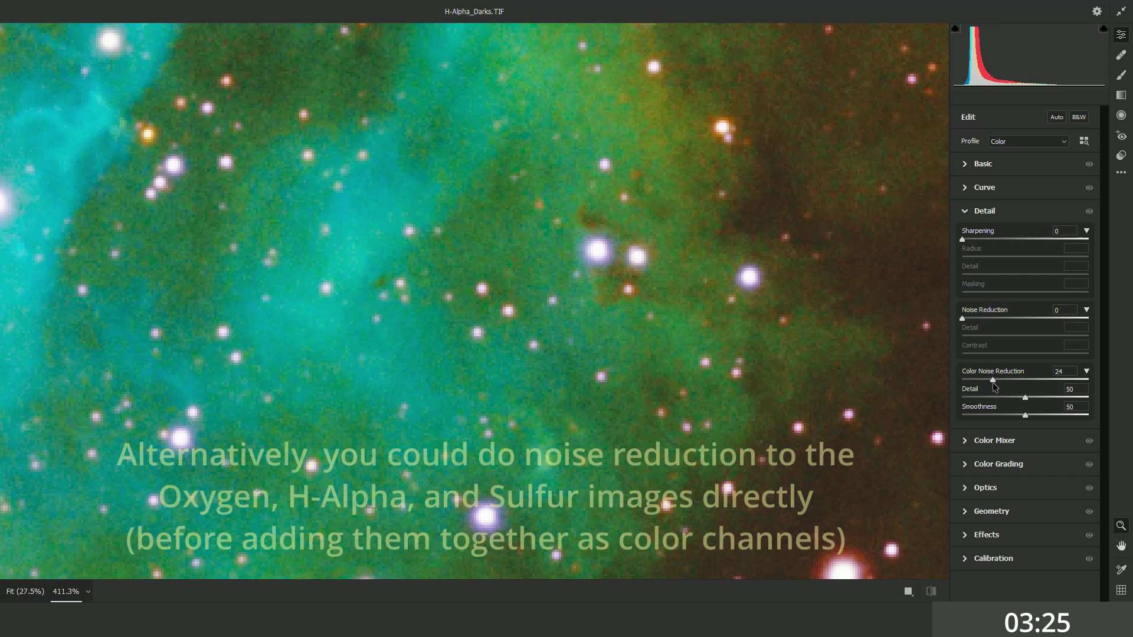
{"action": "left_click", "coordinate": [983, 319]}
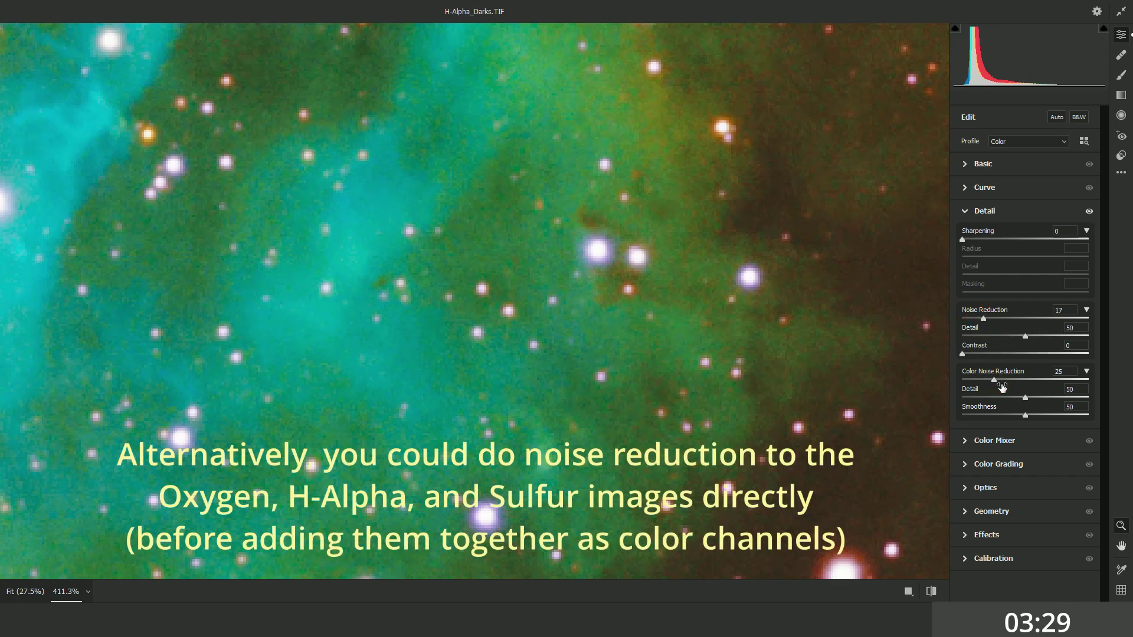
{"action": "left_click_drag", "start_coordinate": [999, 383], "coordinate": [1005, 383]}
{"action": "left_click_drag", "start_coordinate": [1007, 383], "coordinate": [1012, 384]}
{"action": "left_click_drag", "start_coordinate": [988, 319], "coordinate": [986, 319]}
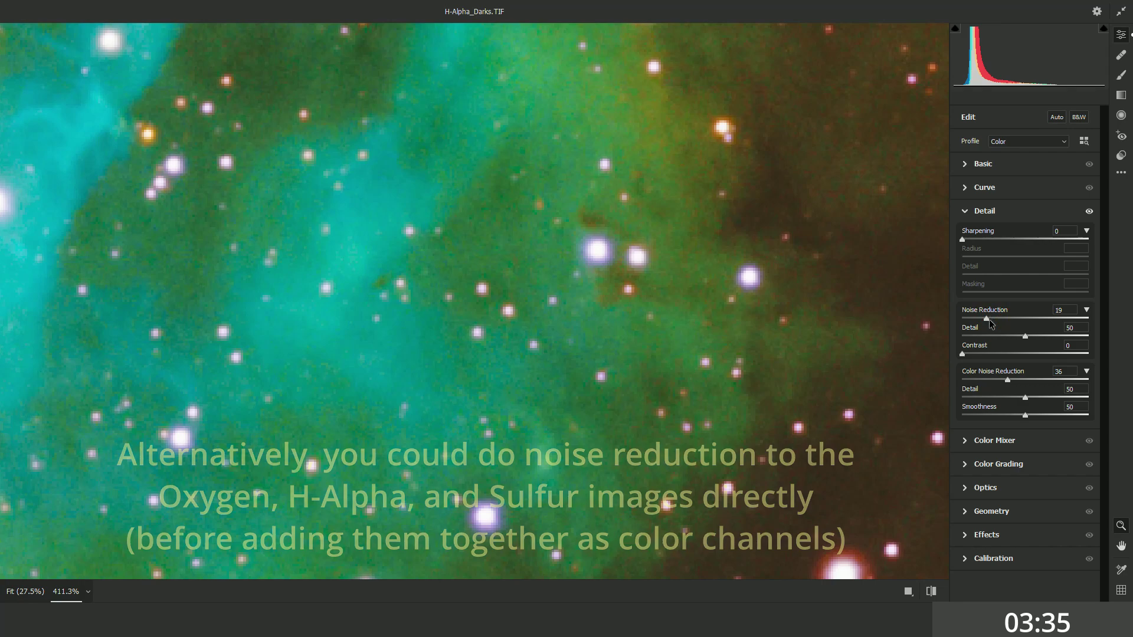
{"action": "left_click", "coordinate": [1096, 620]}
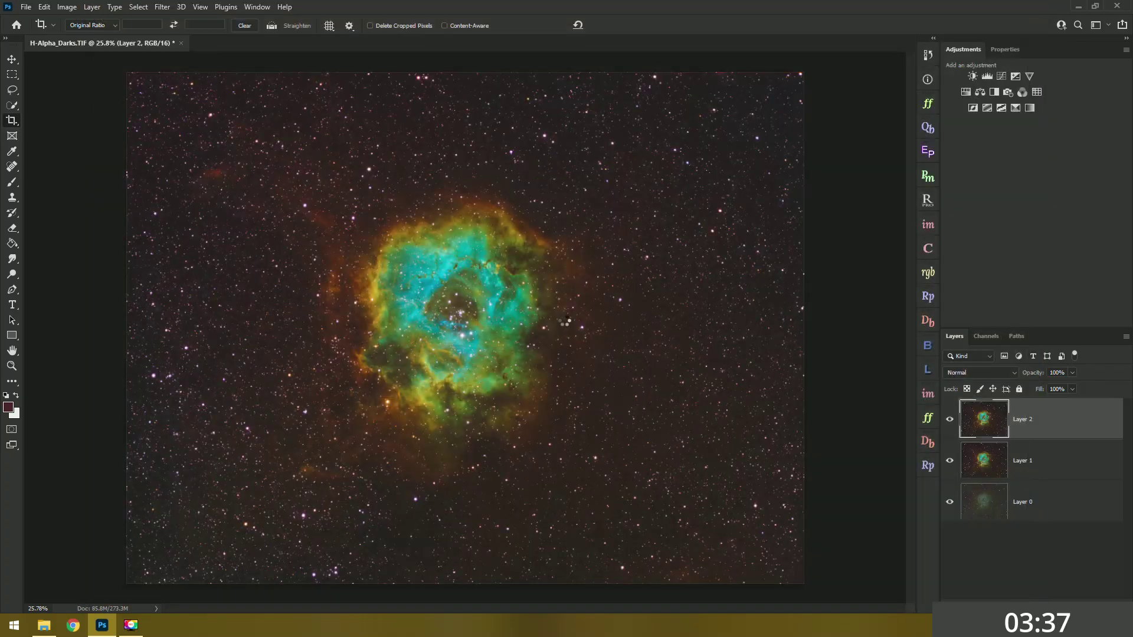
- Add a Curves adjustment that brightens the teal nebula areas and anchors the dark central region at input 61, output 63
{"action": "left_click", "coordinate": [13, 366]}
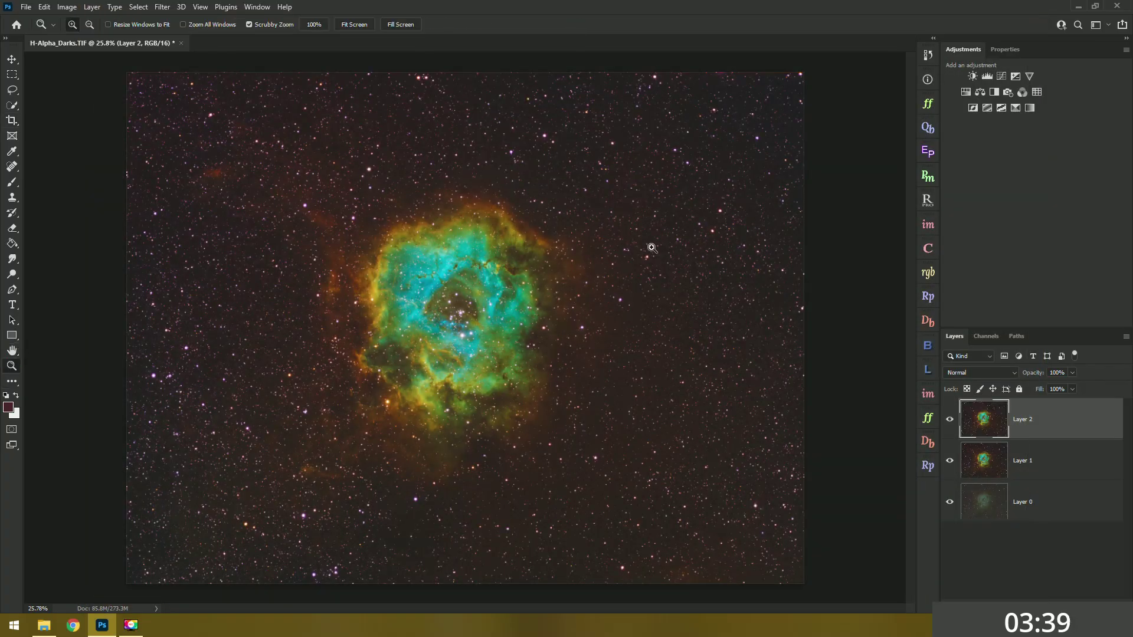
{"action": "left_click", "coordinate": [1001, 76]}
{"action": "left_click", "coordinate": [952, 104]}
{"action": "scroll", "coordinate": [360, 307], "scroll_direction": "up", "scroll_amount": 1}
{"action": "scroll", "coordinate": [449, 263], "scroll_direction": "up", "scroll_amount": 10}
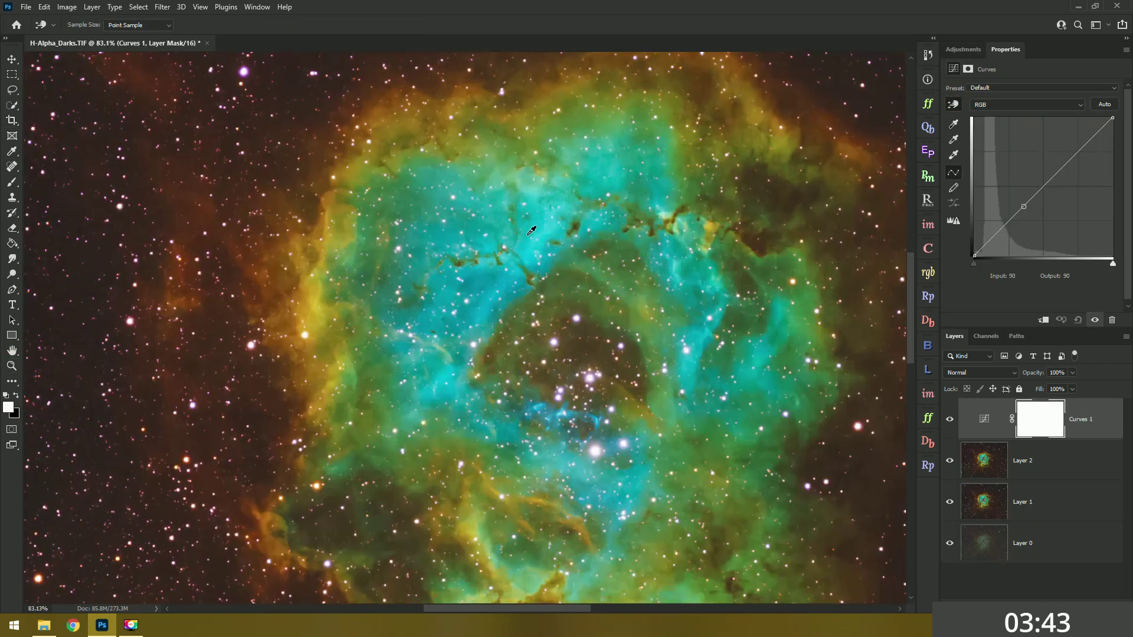
{"action": "left_click_drag", "start_coordinate": [551, 247], "coordinate": [551, 237]}
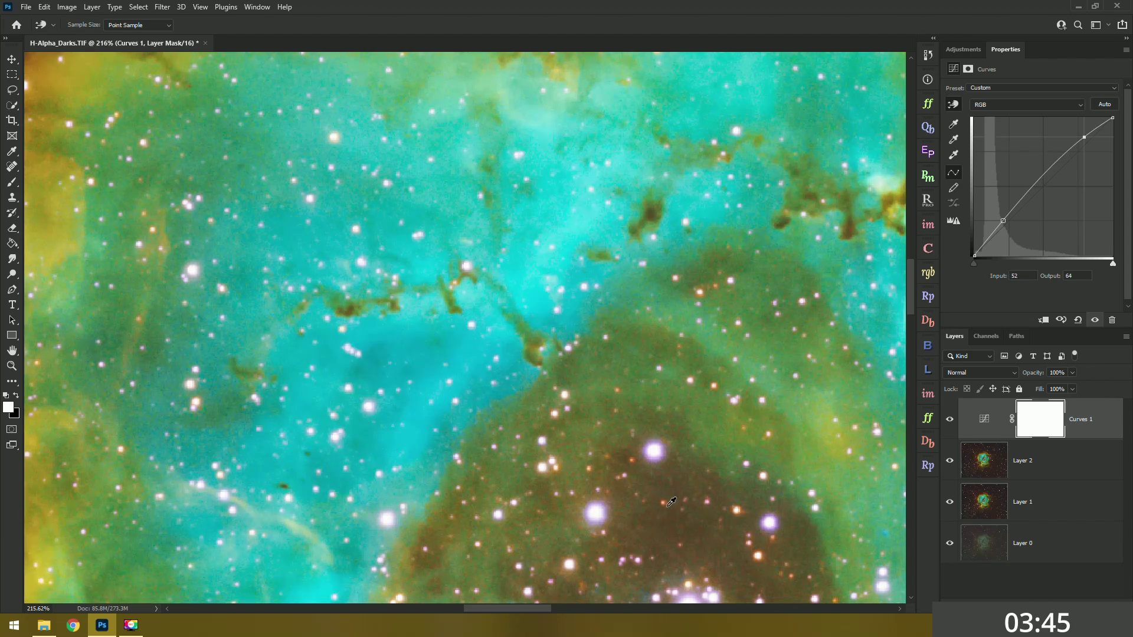
{"action": "left_click", "coordinate": [672, 497]}
{"action": "left_click_drag", "start_coordinate": [674, 498], "coordinate": [676, 499]}
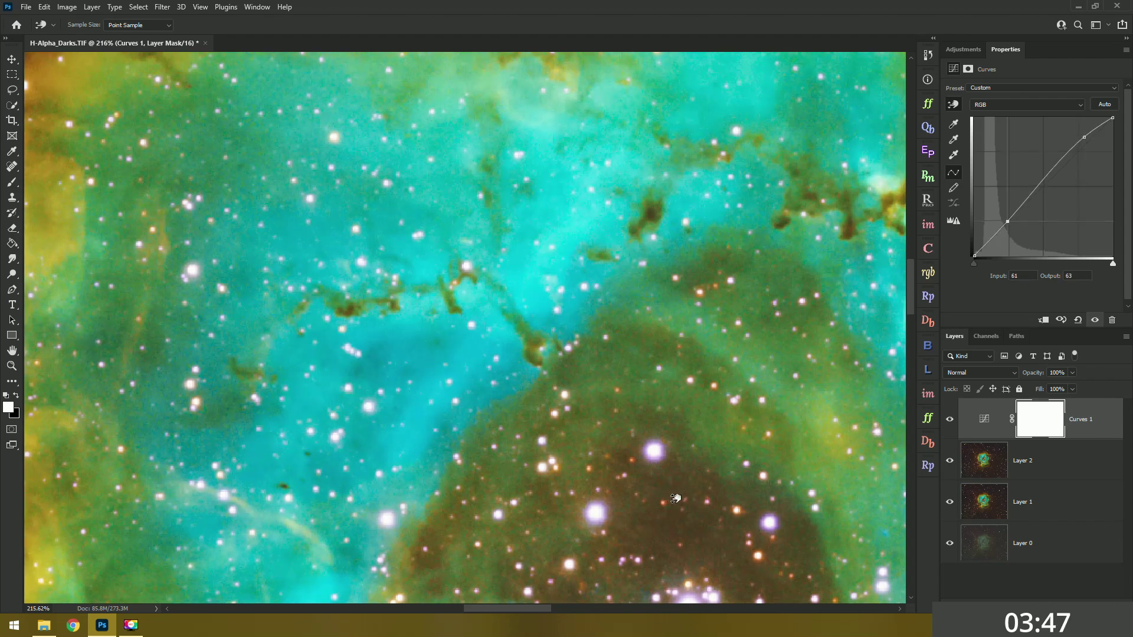
{"action": "scroll", "coordinate": [624, 435], "scroll_direction": "down", "scroll_amount": 10}
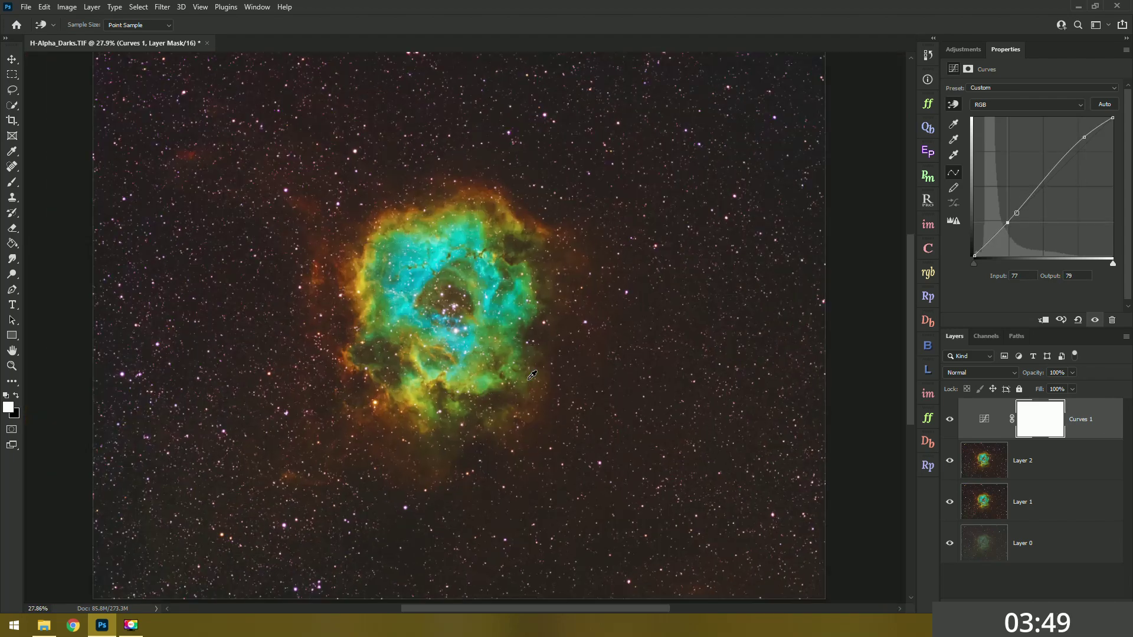
- Stamp all visible layers into a new layer above the Curves adjustment
{"action": "key", "text": "ctrl+shift+alt+e"}
{"action": "key", "text": "z"}
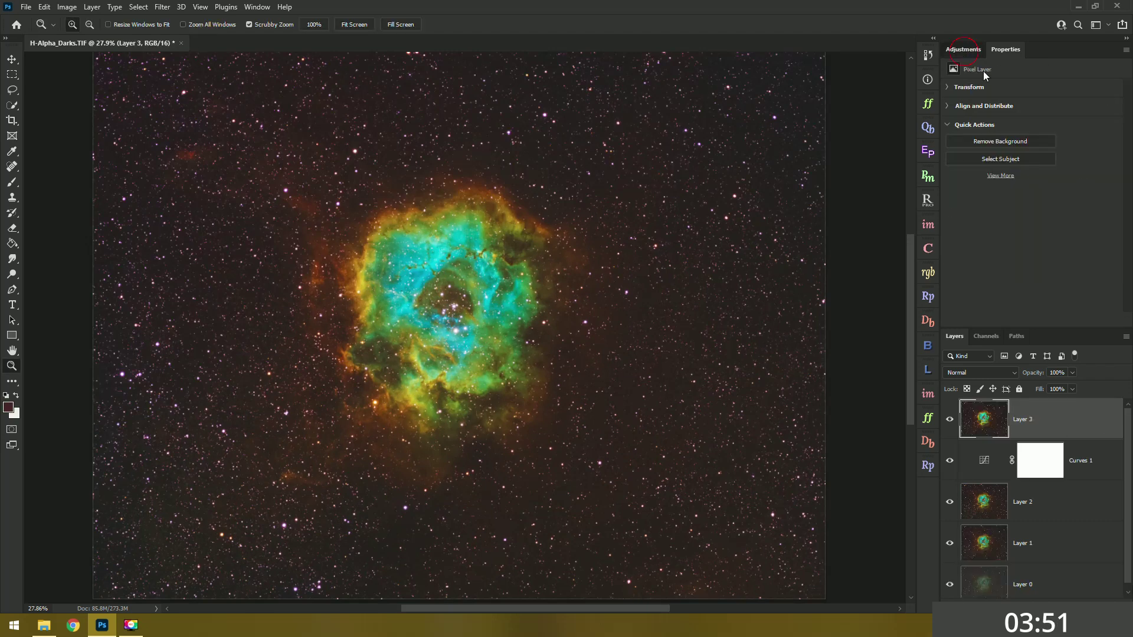
{"action": "left_click", "coordinate": [962, 49]}
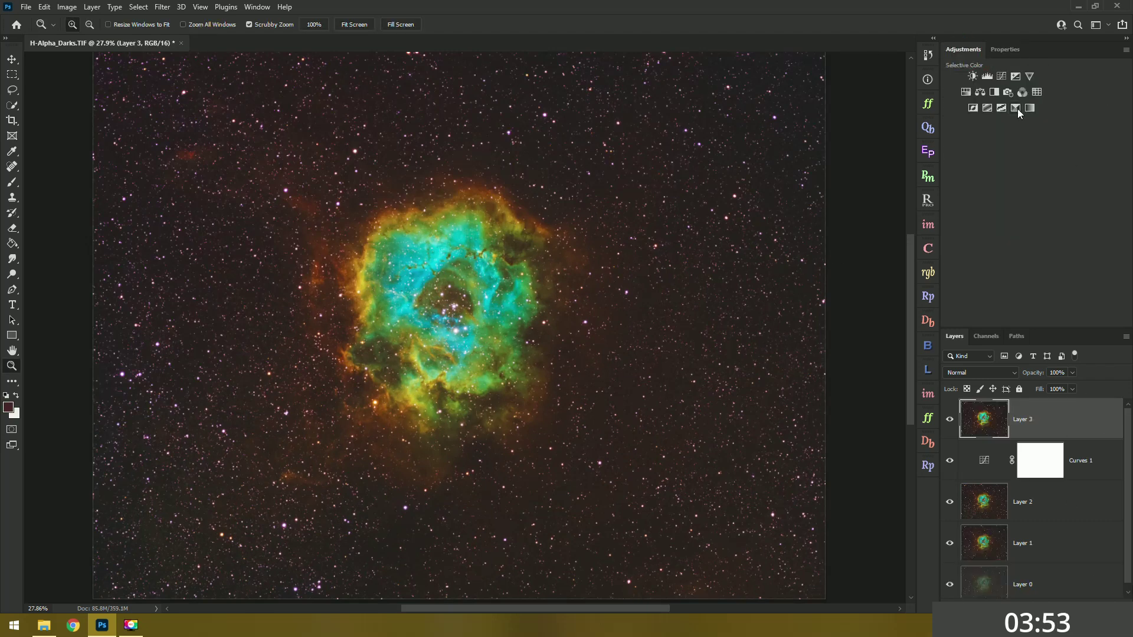
{"action": "scroll", "coordinate": [590, 319], "scroll_direction": "down", "scroll_amount": 2}
{"action": "scroll", "coordinate": [531, 357], "scroll_direction": "up", "scroll_amount": 1}
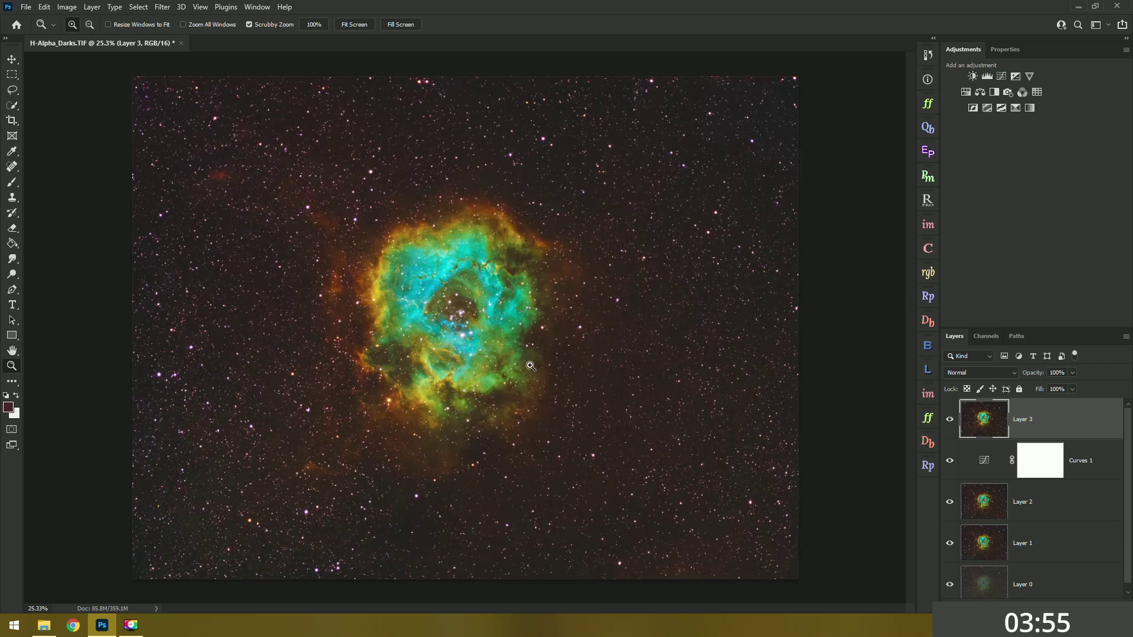
- Select the stars by Color Range using Highlights with Fuzziness 5% and Range 198
{"action": "left_click", "coordinate": [92, 7]}
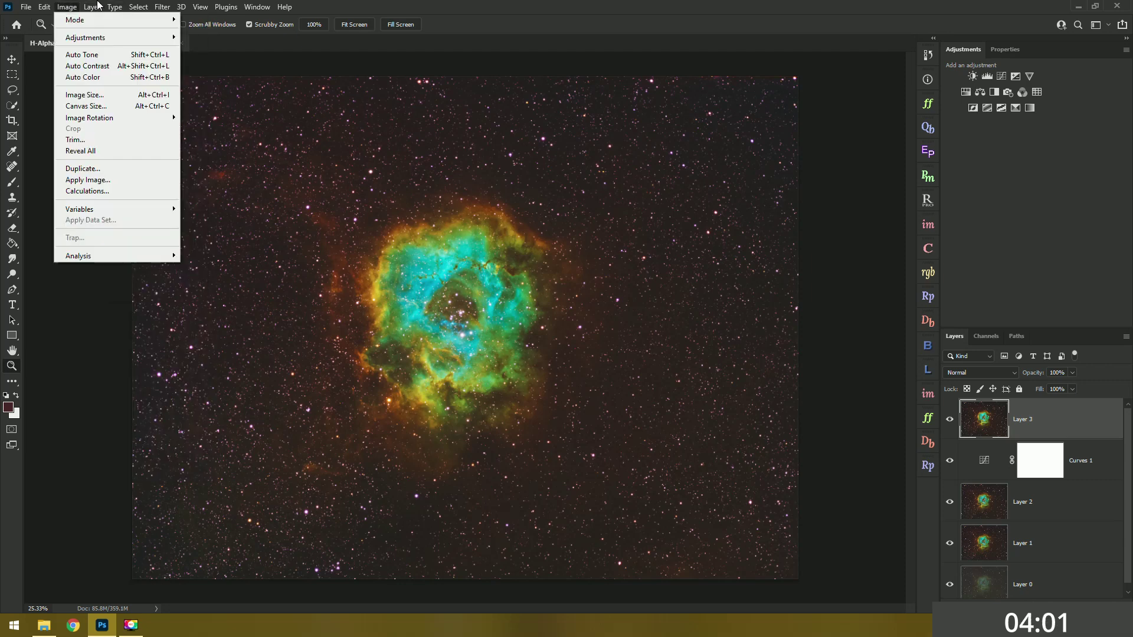
{"action": "mouse_move", "coordinate": [138, 6]}
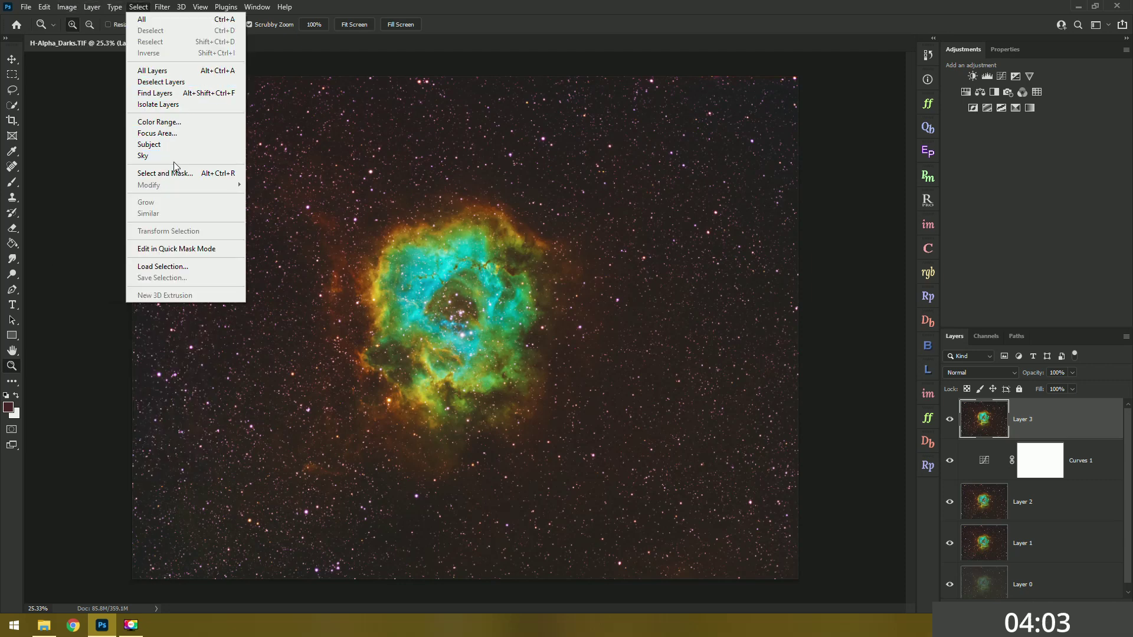
{"action": "left_click", "coordinate": [176, 123]}
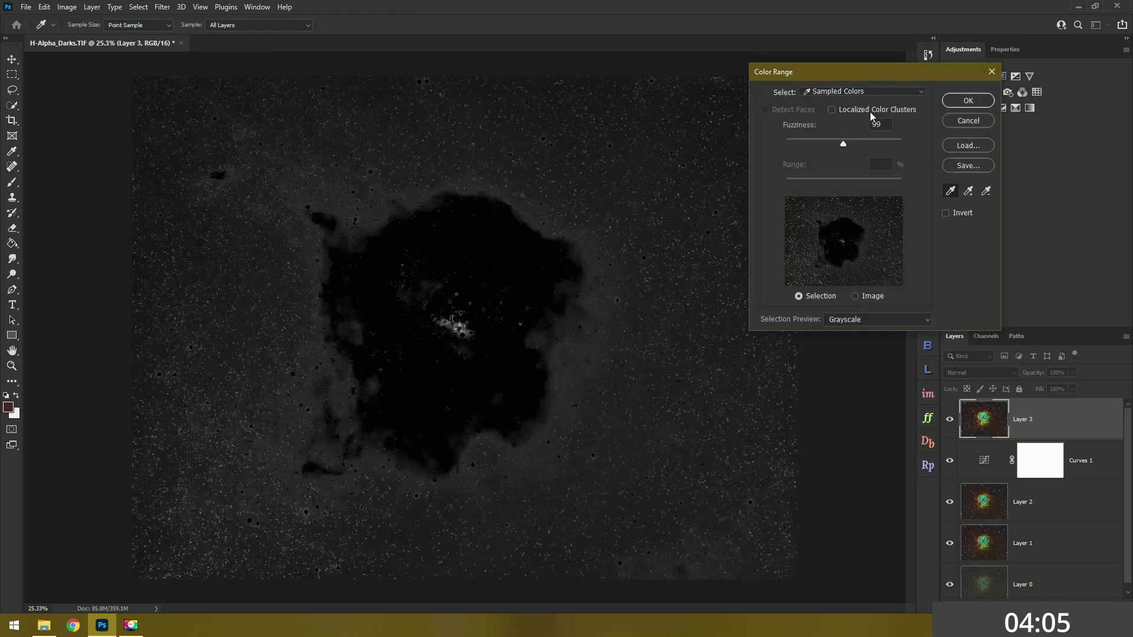
{"action": "left_click", "coordinate": [863, 92]}
{"action": "left_click", "coordinate": [851, 198]}
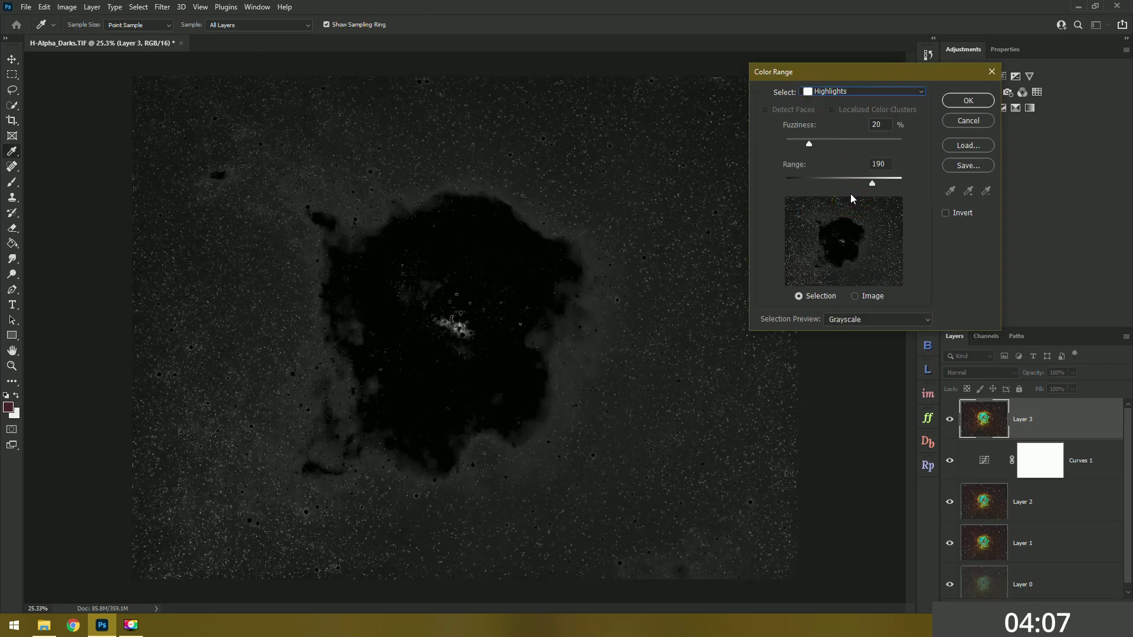
{"action": "left_click_drag", "start_coordinate": [806, 143], "coordinate": [788, 146]}
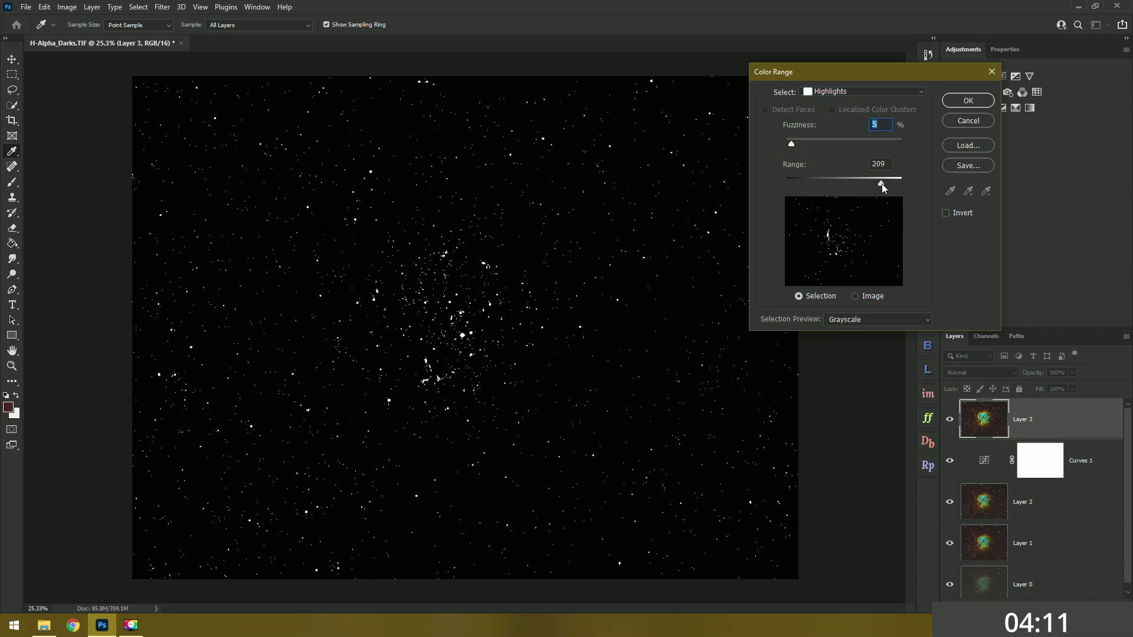
{"action": "left_click_drag", "start_coordinate": [883, 188], "coordinate": [877, 185]}
{"action": "left_click", "coordinate": [967, 100]}
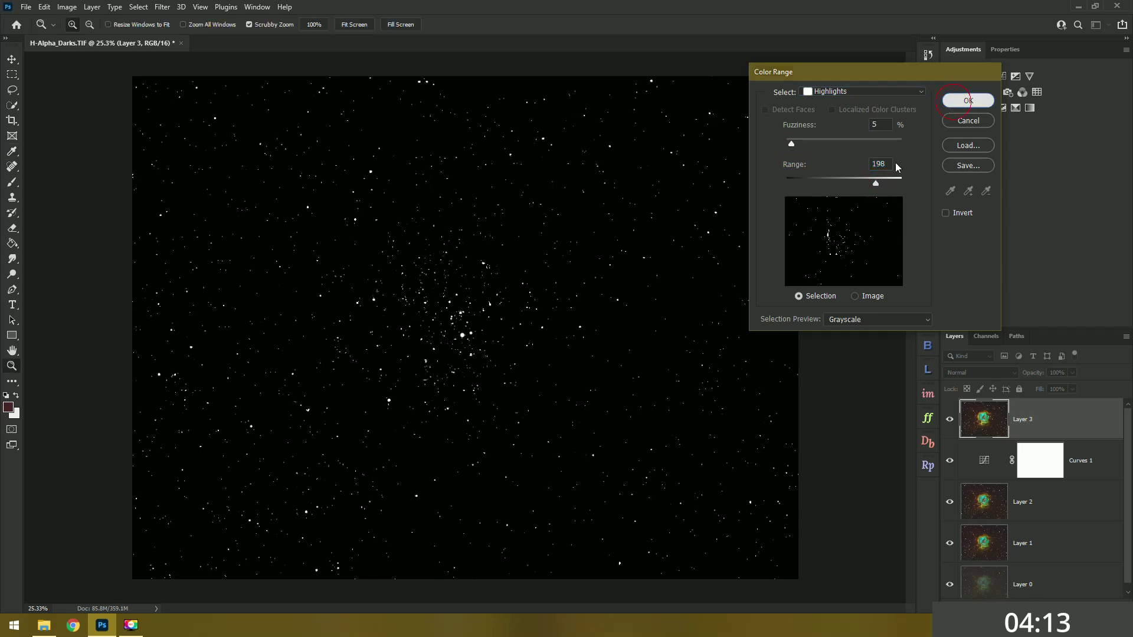
- Expand the star selection by 3 pixels
{"action": "key", "text": "z"}
{"action": "left_click_drag", "start_coordinate": [507, 212], "coordinate": [617, 244]}
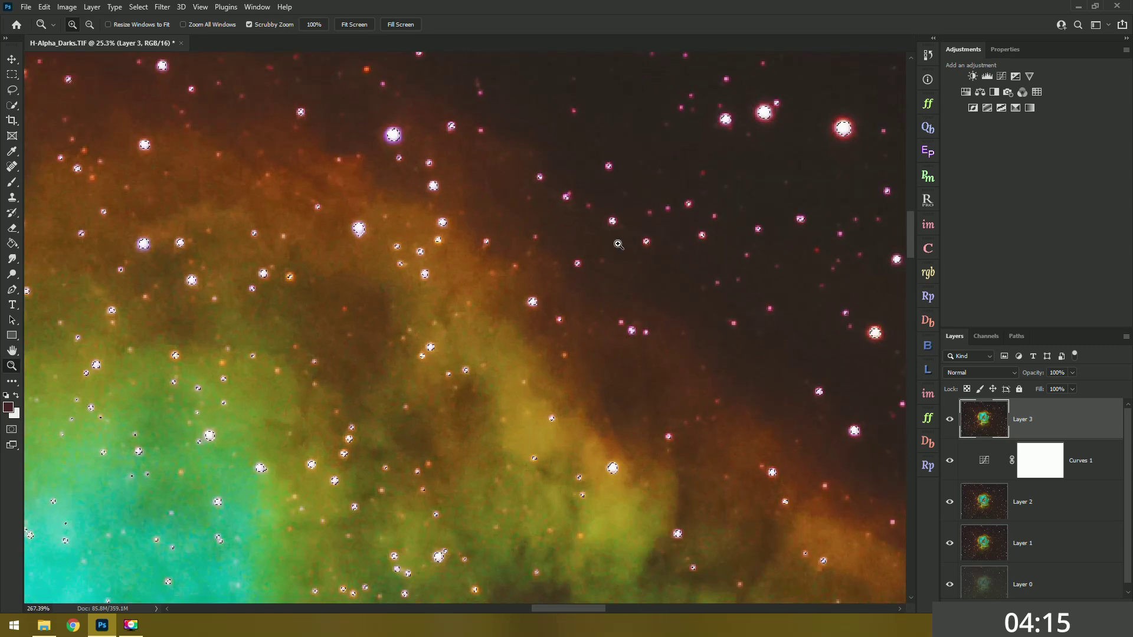
{"action": "left_click_drag", "start_coordinate": [482, 211], "coordinate": [497, 222]}
{"action": "left_click", "coordinate": [138, 7]}
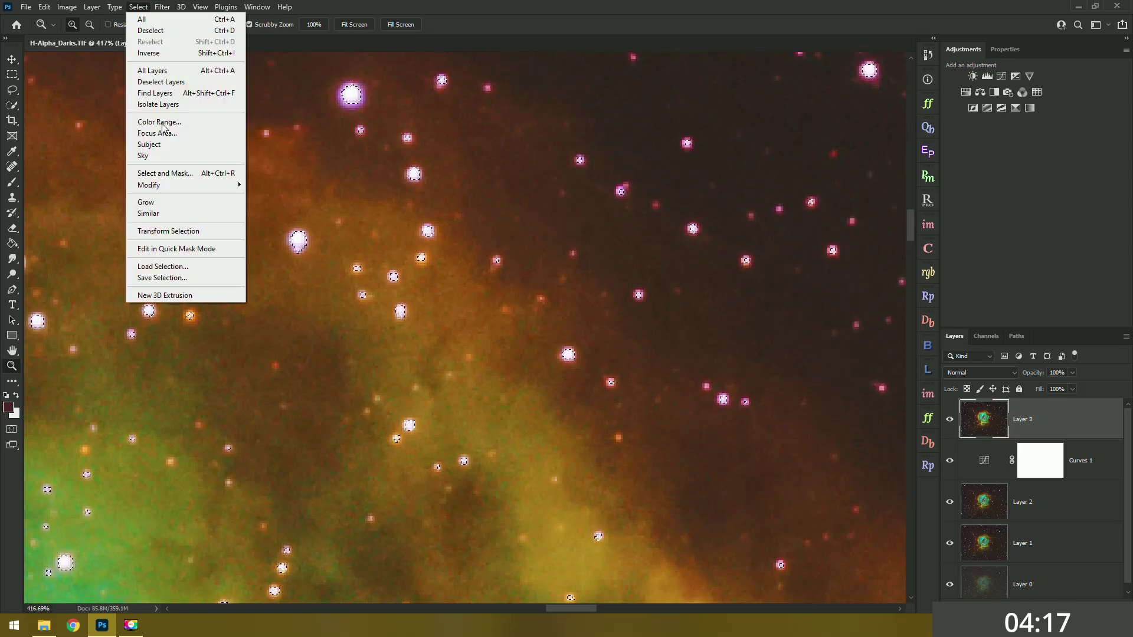
{"action": "mouse_move", "coordinate": [177, 184]}
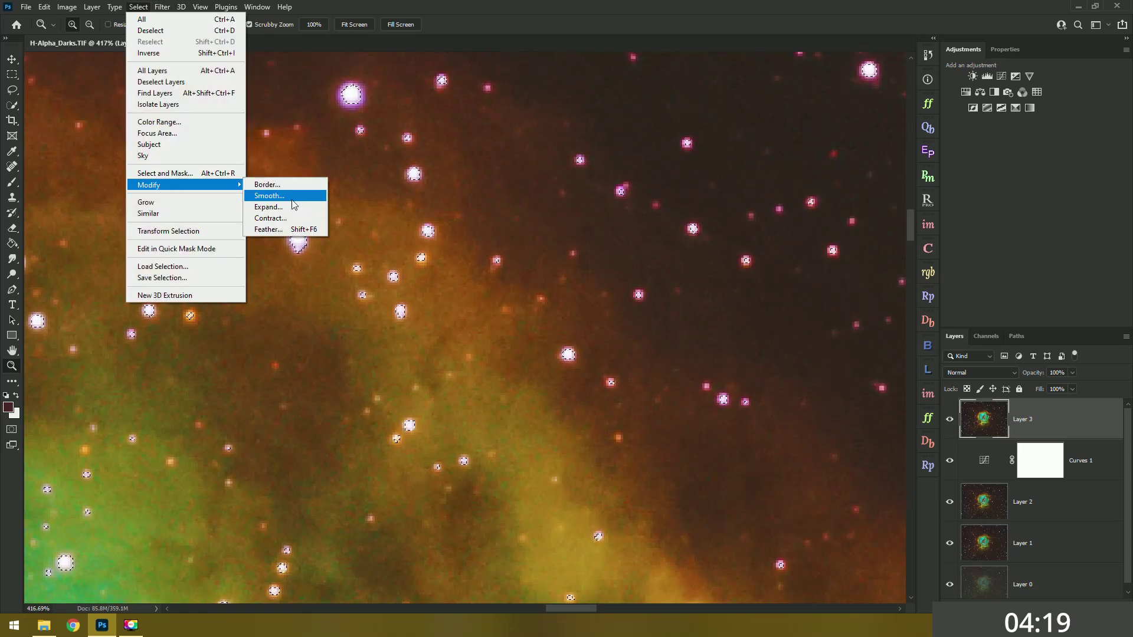
{"action": "left_click", "coordinate": [291, 211]}
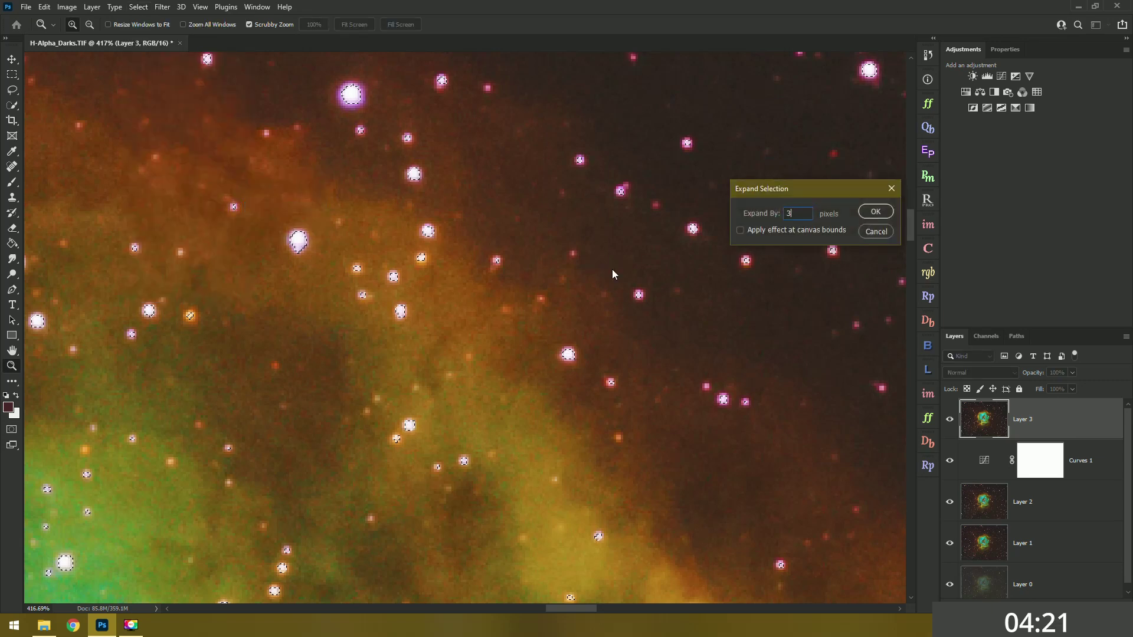
{"action": "key", "text": "Return"}
- Feather the expanded star selection with a 1-pixel radius
{"action": "left_click", "coordinate": [138, 6]}
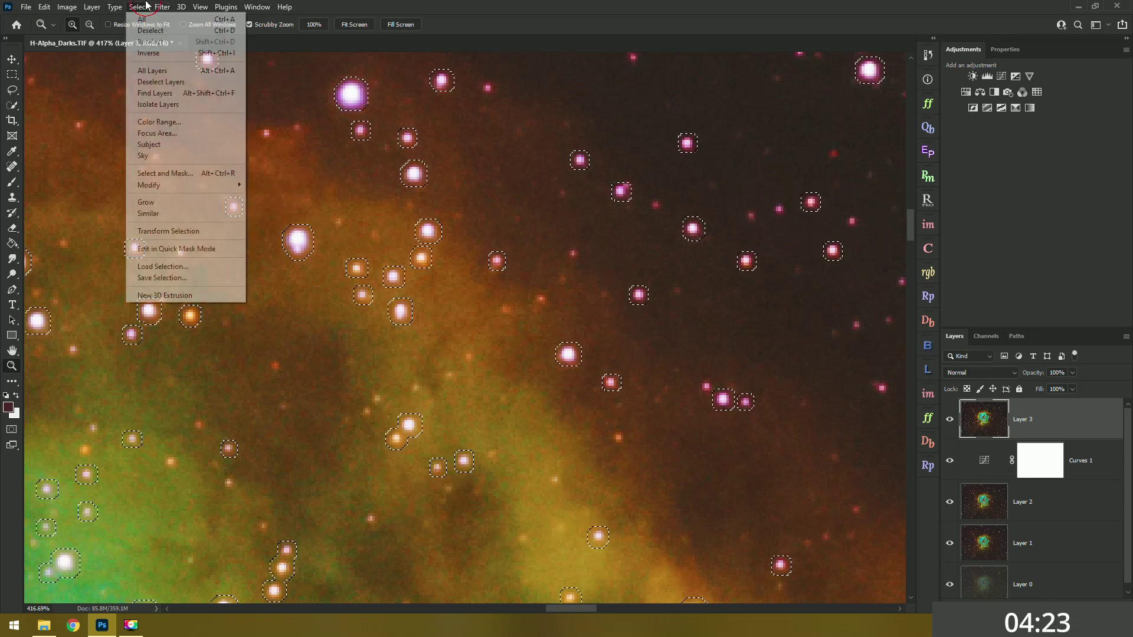
{"action": "mouse_move", "coordinate": [168, 192]}
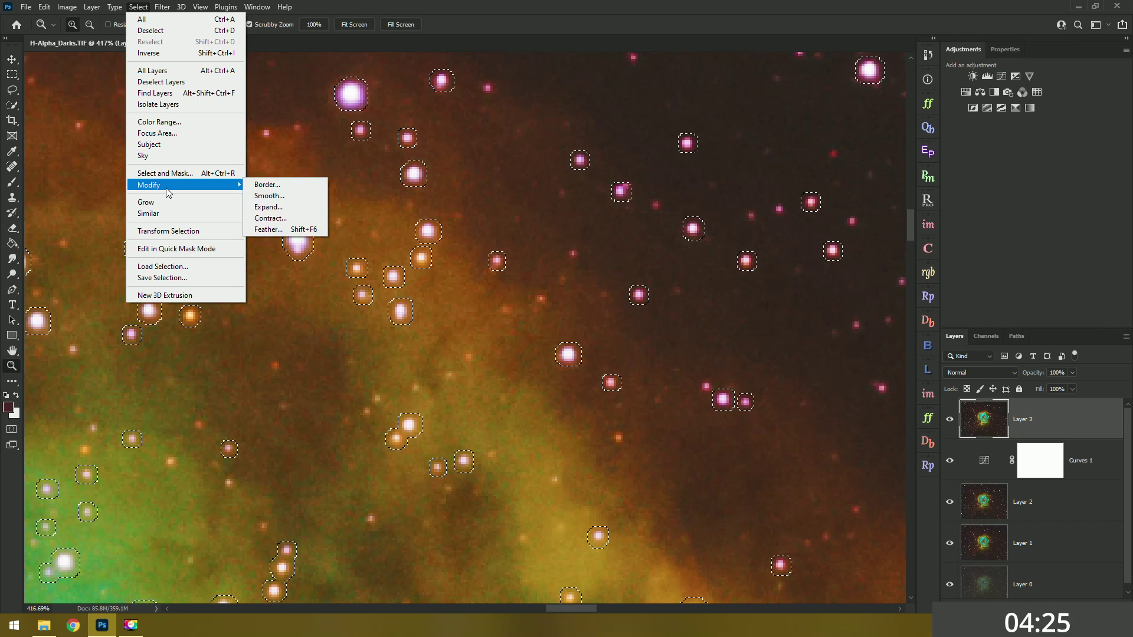
{"action": "left_click", "coordinate": [267, 228]}
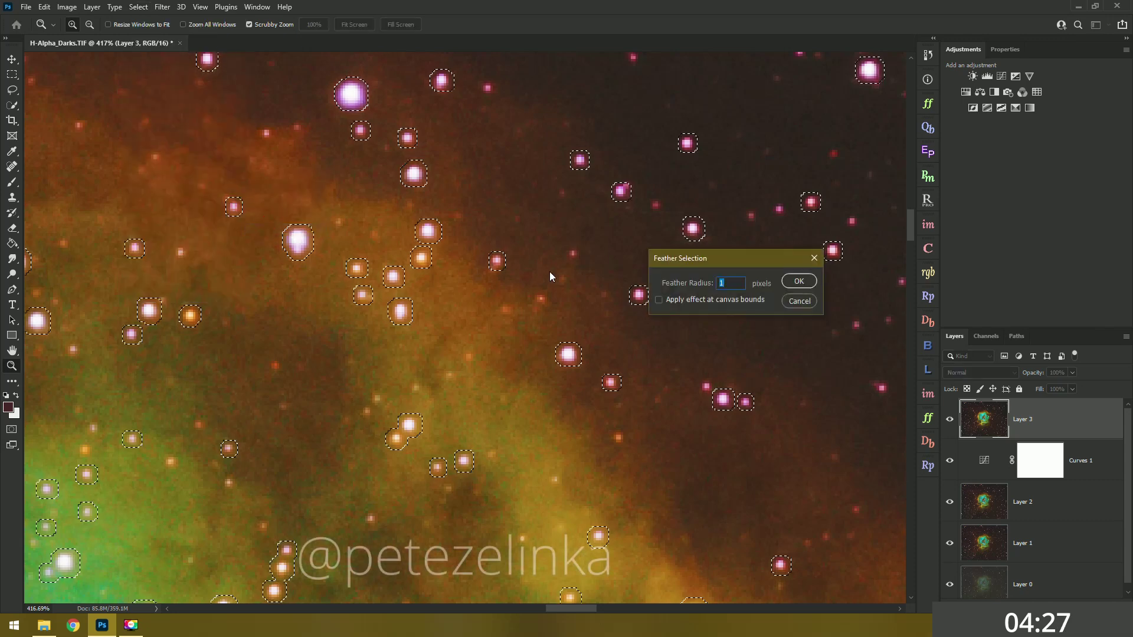
{"action": "key", "text": "Return"}
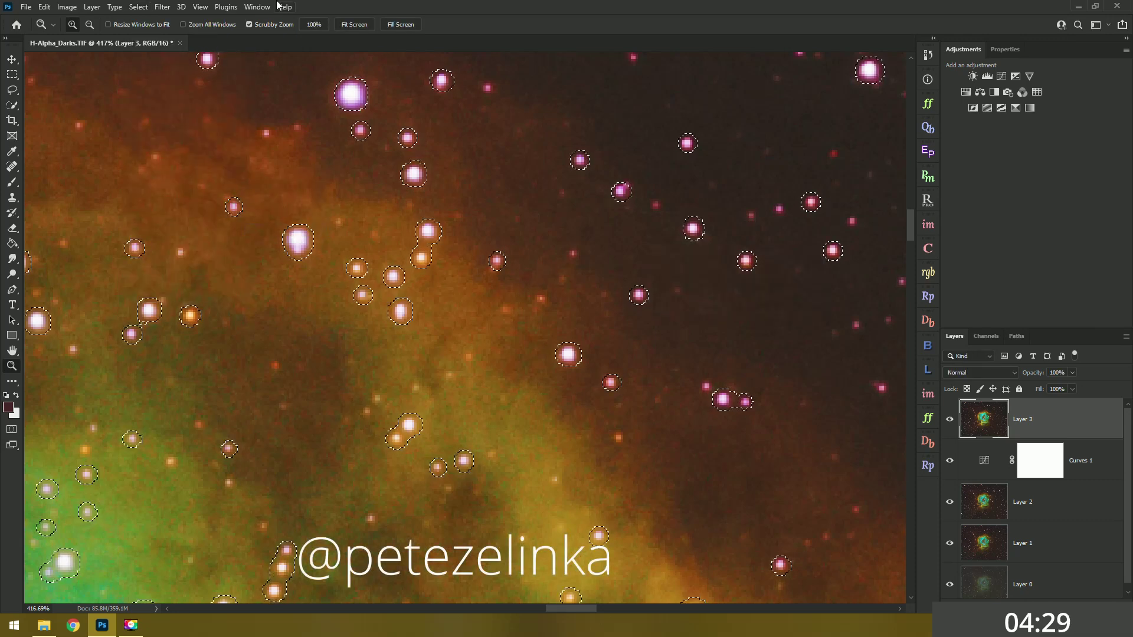
- Shrink the selected stars with the Minimum filter at a radius of 1.8 pixels, preserving Roundness
{"action": "left_click", "coordinate": [162, 6]}
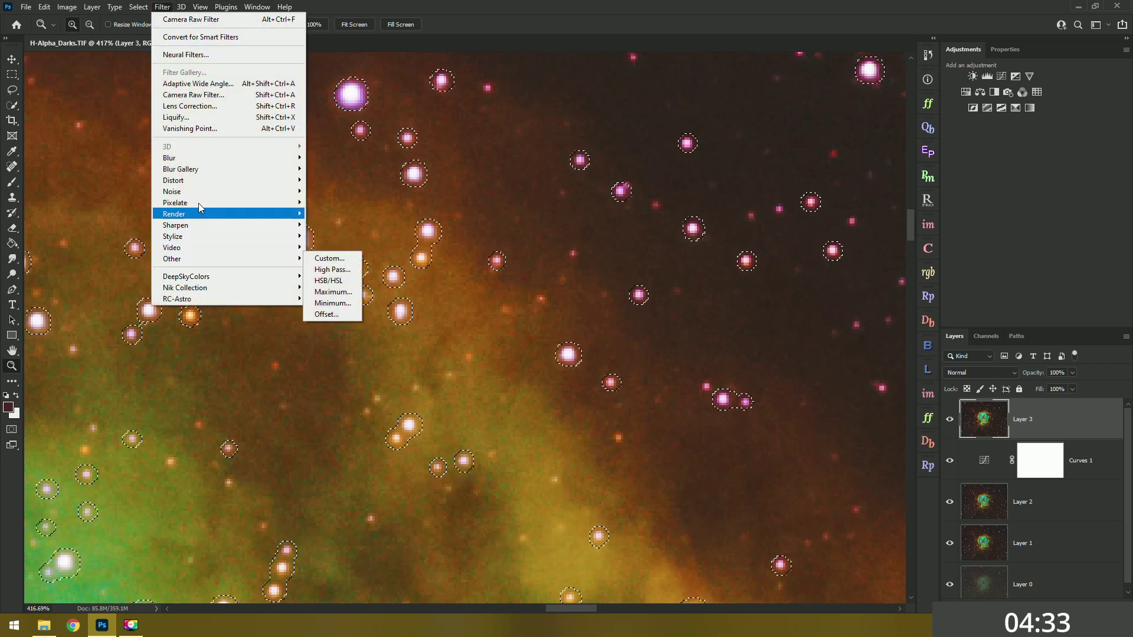
{"action": "mouse_move", "coordinate": [190, 260]}
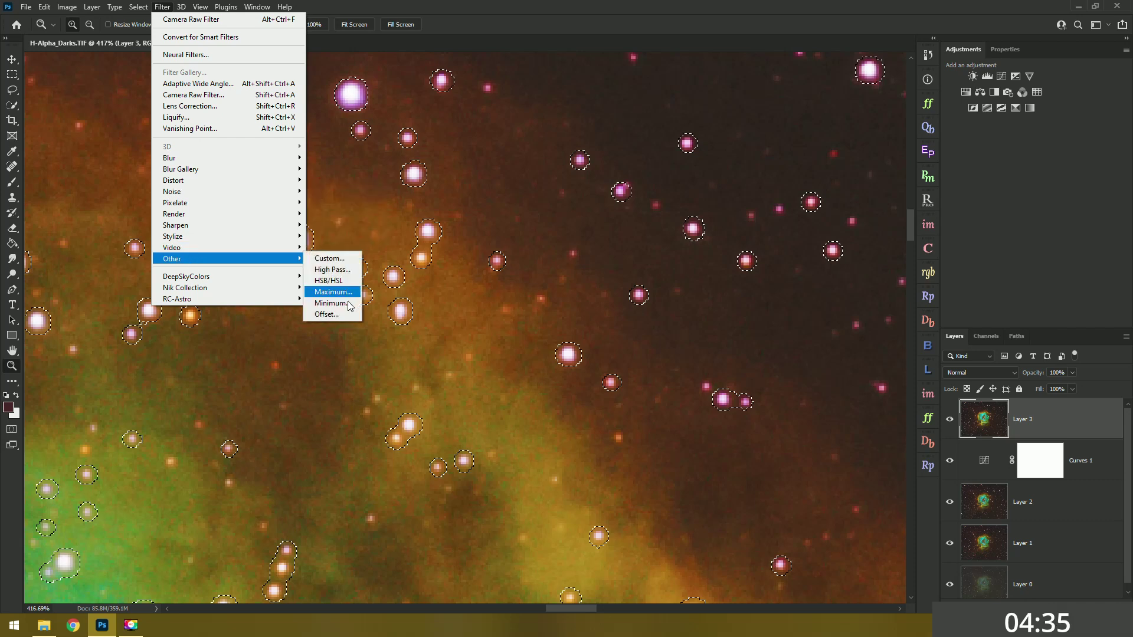
{"action": "left_click", "coordinate": [348, 304]}
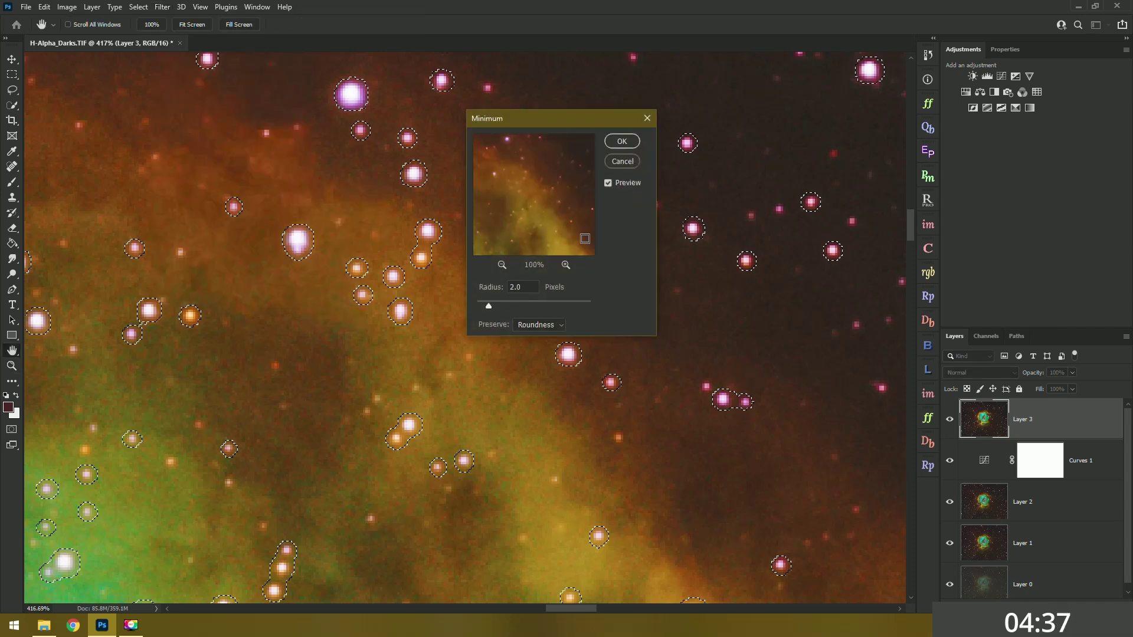
{"action": "left_click", "coordinate": [488, 307]}
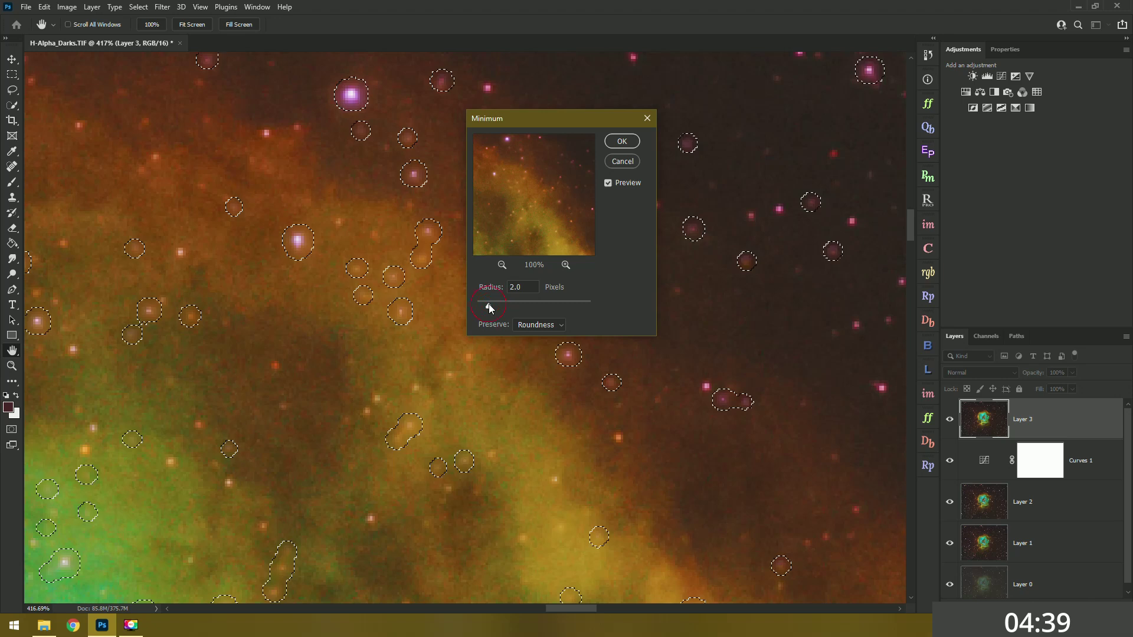
{"action": "left_click_drag", "start_coordinate": [491, 306], "coordinate": [488, 307]}
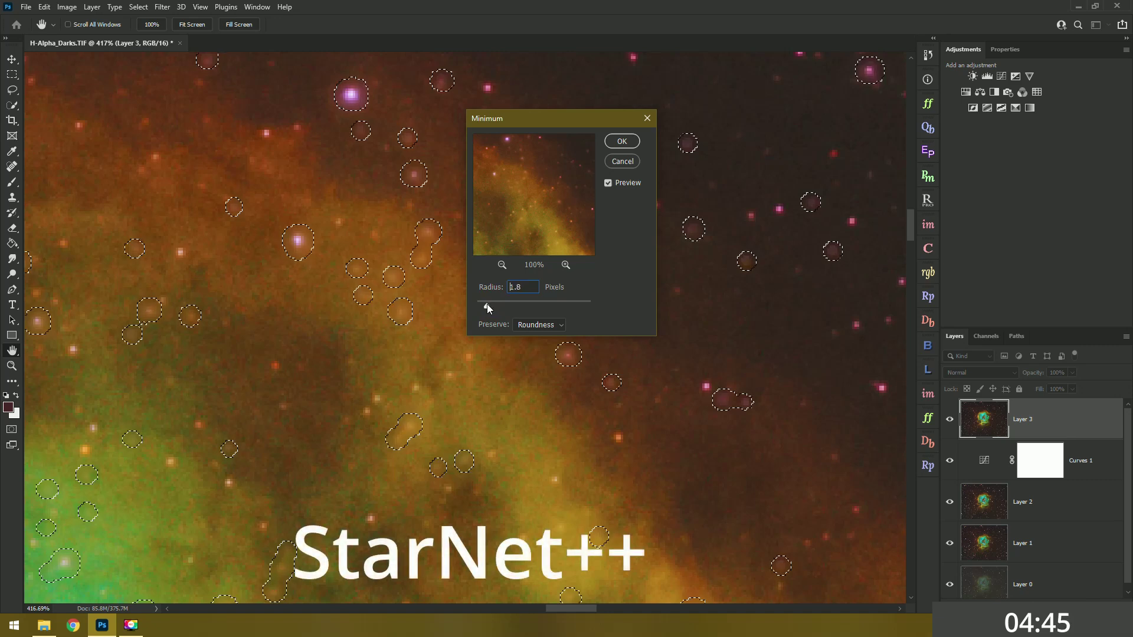
{"action": "left_click", "coordinate": [622, 141]}
{"action": "key", "text": "z"}
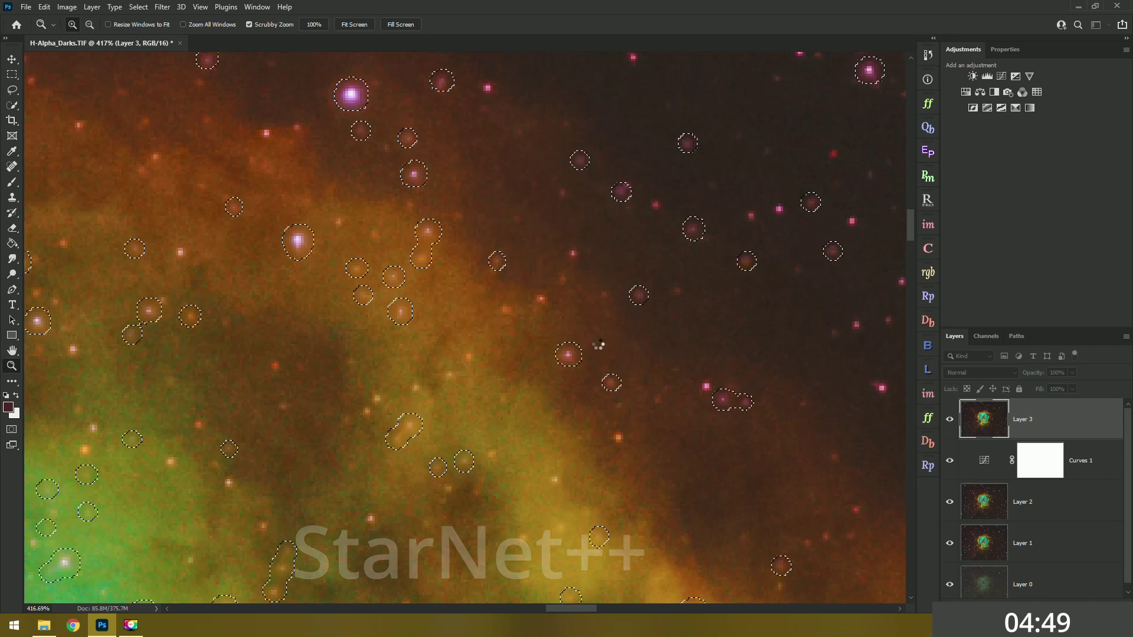
- Deselect the stars and compare the whole image with the star-reduced layer hidden and shown
{"action": "key", "text": "ctrl+d"}
{"action": "scroll", "coordinate": [550, 338], "scroll_direction": "down", "scroll_amount": 15}
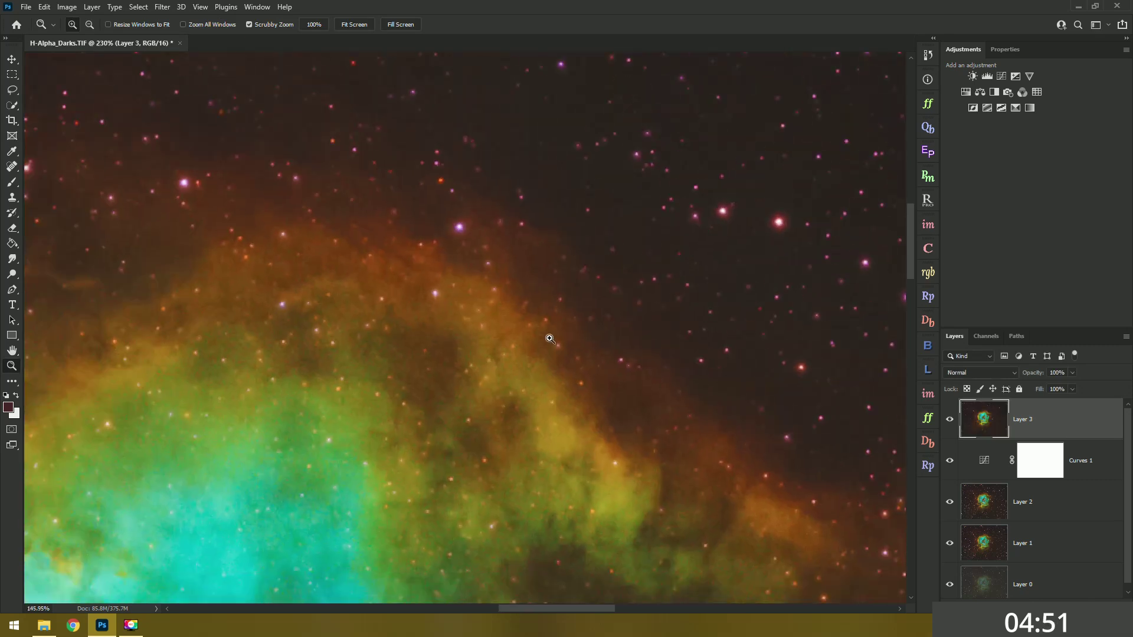
{"action": "scroll", "coordinate": [549, 339], "scroll_direction": "up", "scroll_amount": 1}
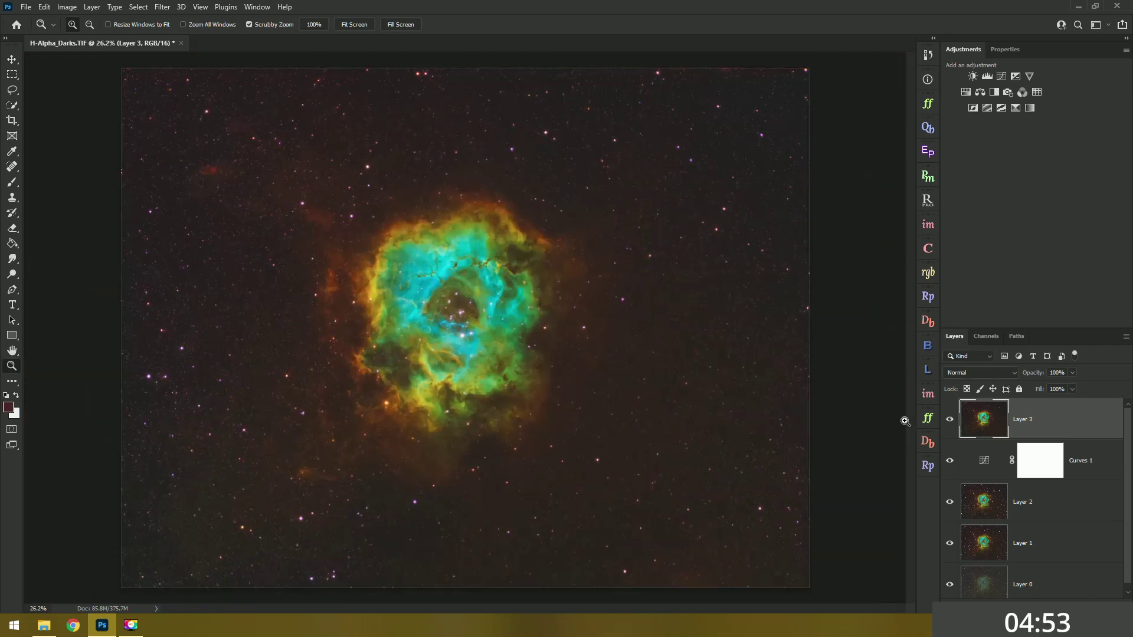
{"action": "left_click", "coordinate": [947, 421]}
{"action": "left_click", "coordinate": [946, 421]}
- Stamp all visible layers into a new top layer and apply the High Pass filter with a 5.4-pixel radius
{"action": "key", "text": "ctrl+shift+alt+e"}
{"action": "scroll", "coordinate": [487, 305], "scroll_direction": "up", "scroll_amount": 20}
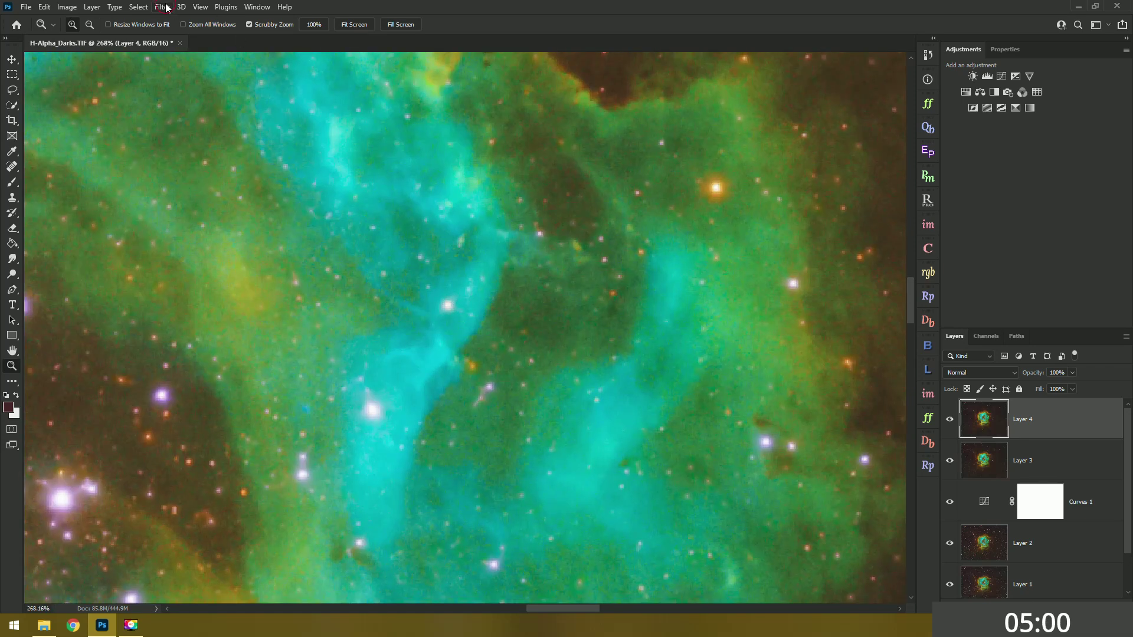
{"action": "left_click", "coordinate": [162, 7]}
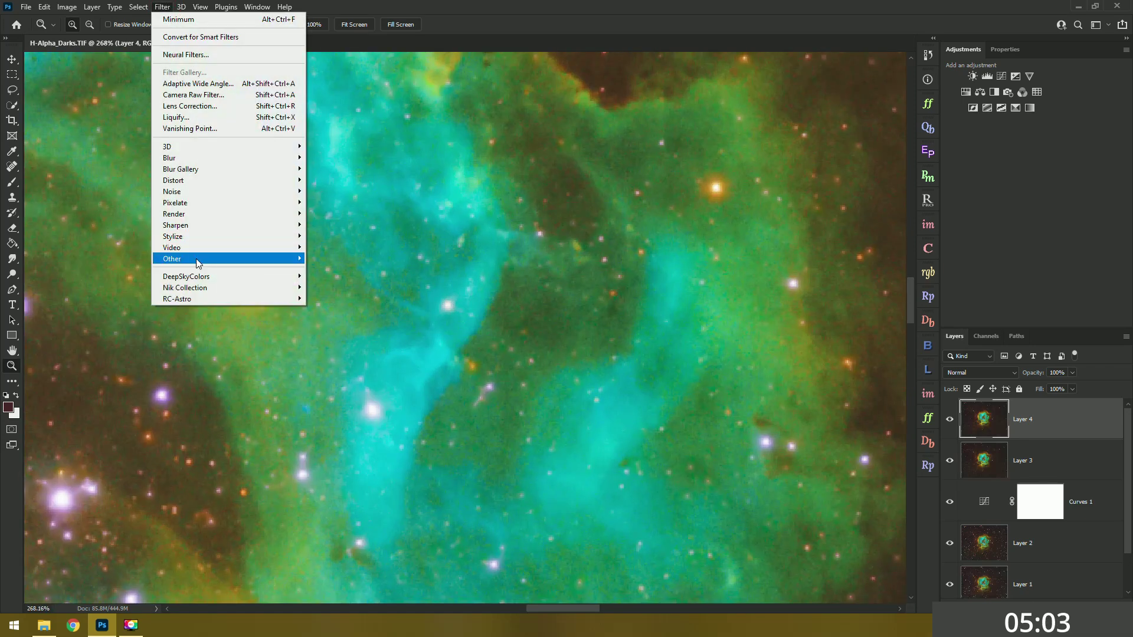
{"action": "mouse_move", "coordinate": [173, 259]}
{"action": "left_click", "coordinate": [330, 269]}
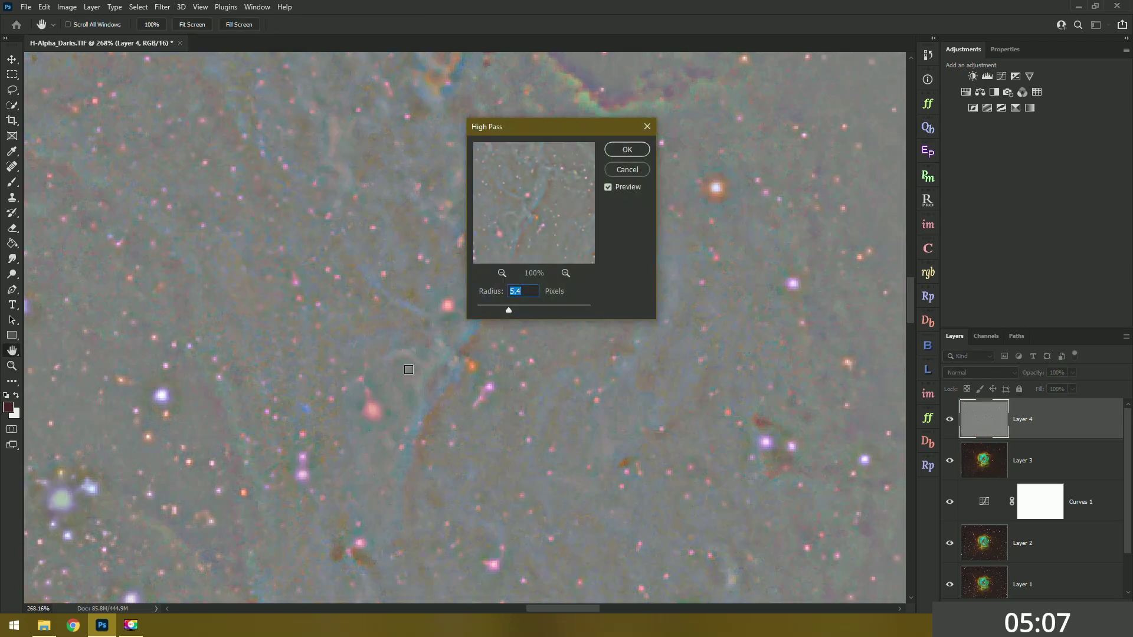
{"action": "left_click", "coordinate": [627, 150]}
{"action": "key", "text": "z"}
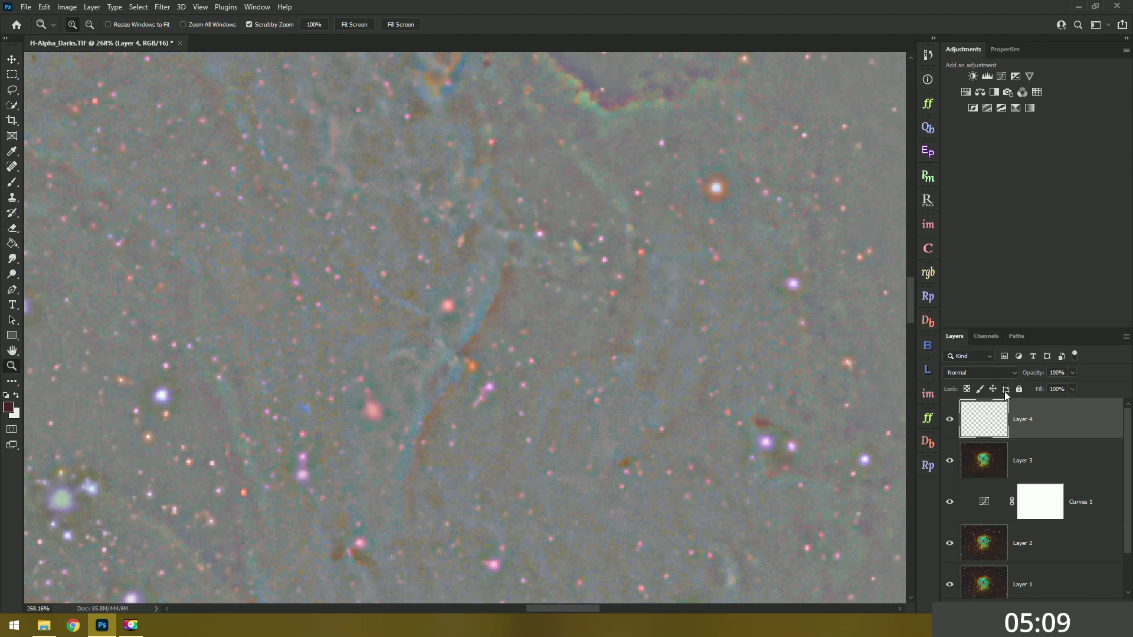
- Set the high-pass layer's blend mode to Overlay and compare the nebula with that layer hidden and shown
{"action": "left_click", "coordinate": [984, 373]}
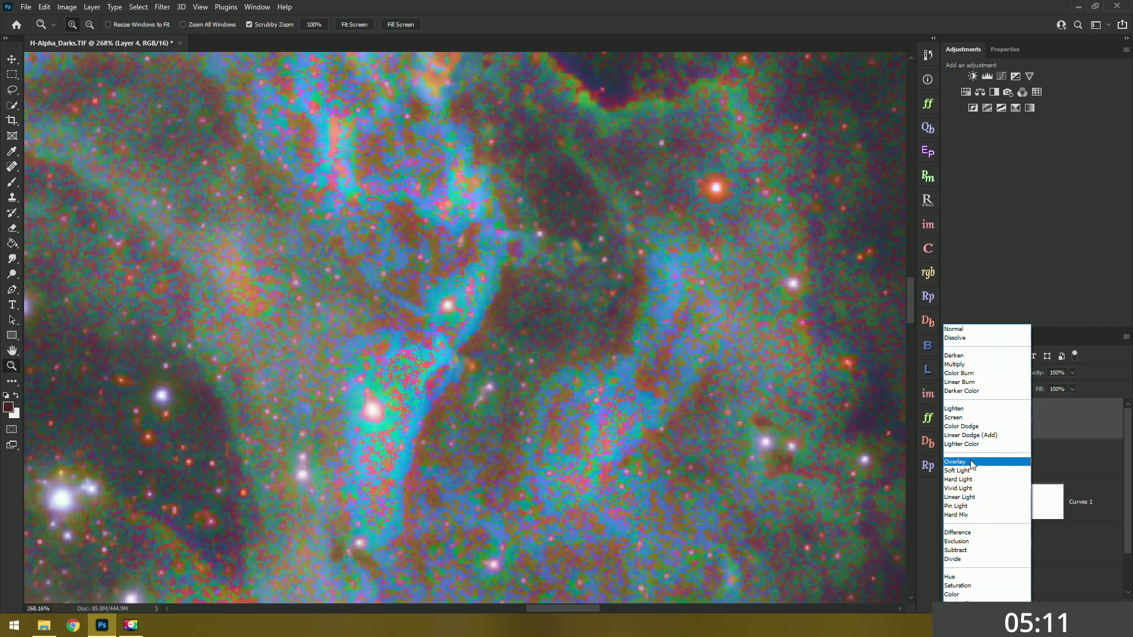
{"action": "left_click", "coordinate": [972, 461]}
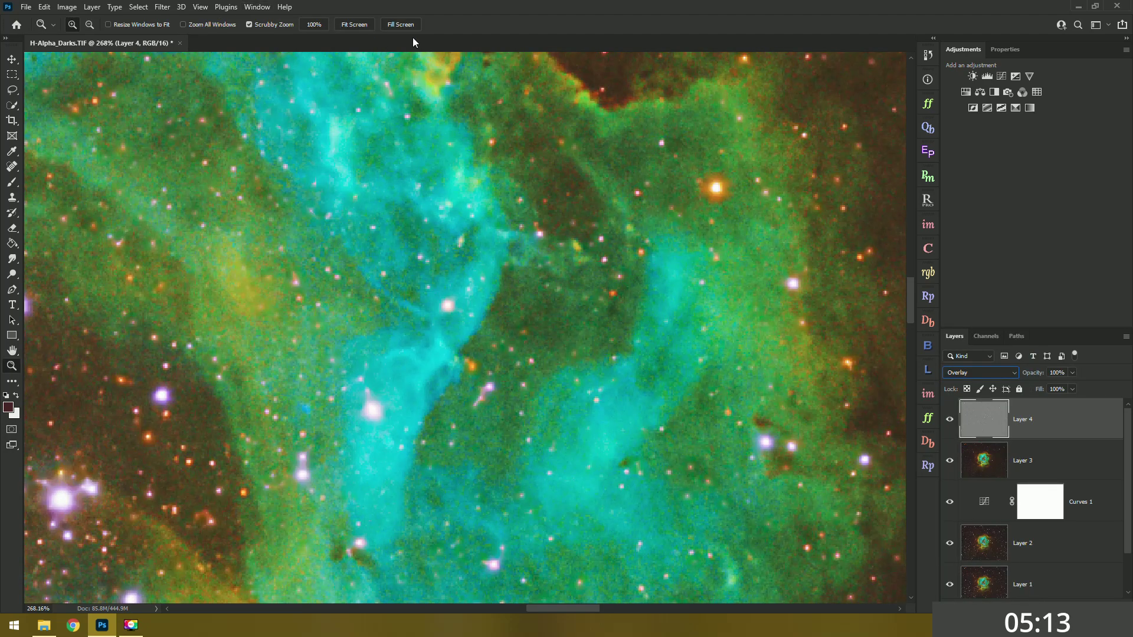
{"action": "left_click", "coordinate": [354, 24]}
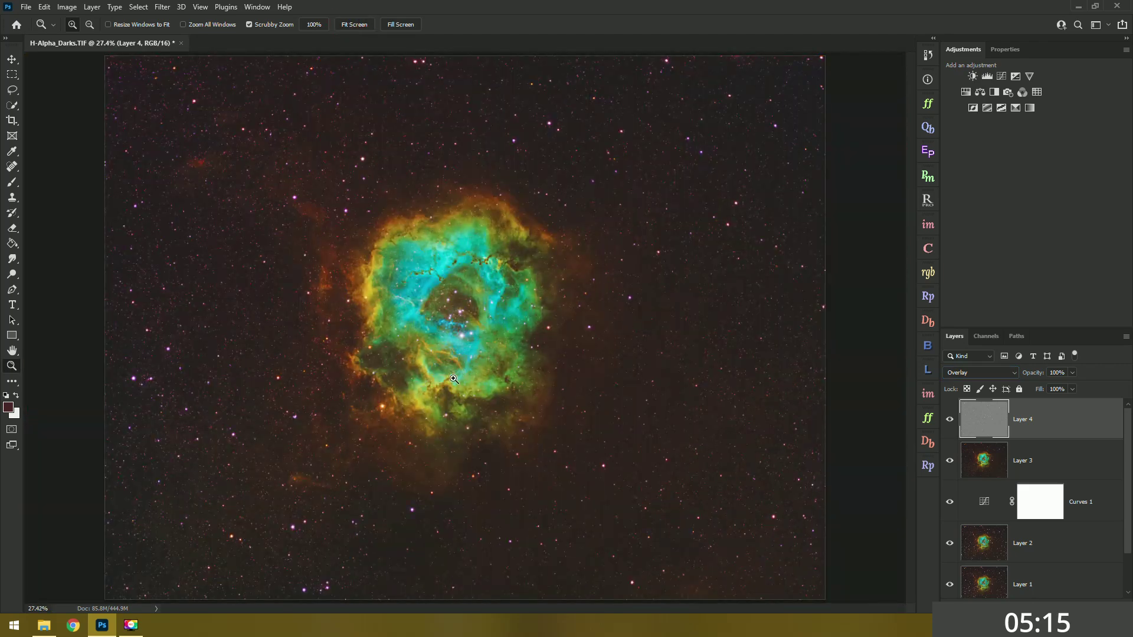
{"action": "left_click_drag", "start_coordinate": [455, 379], "coordinate": [503, 392]}
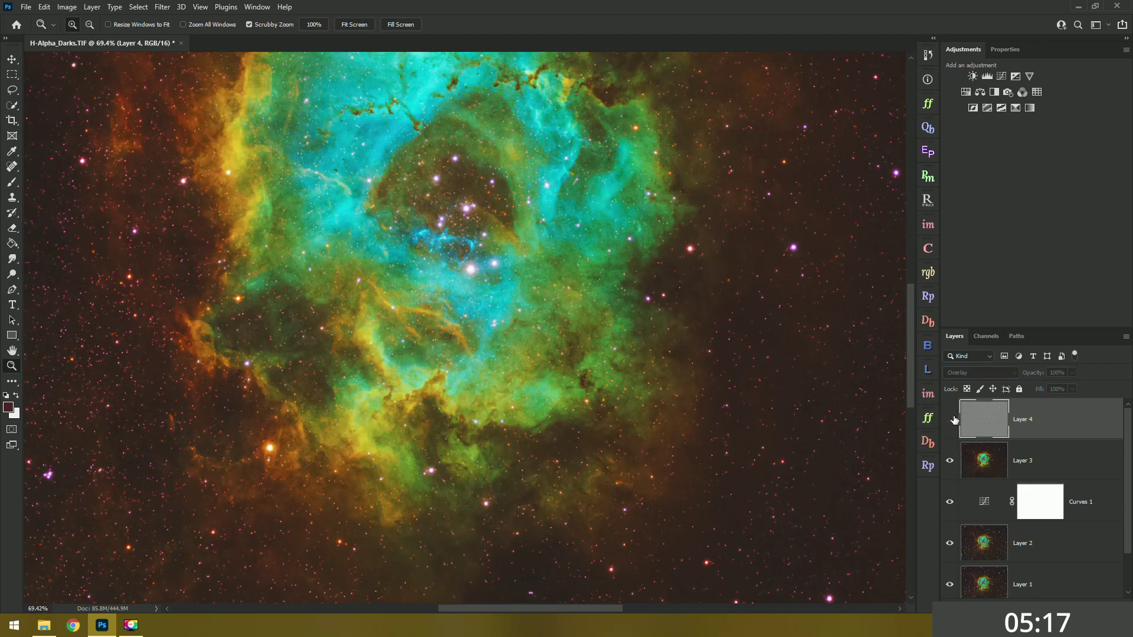
{"action": "left_click_drag", "start_coordinate": [434, 350], "coordinate": [460, 352]}
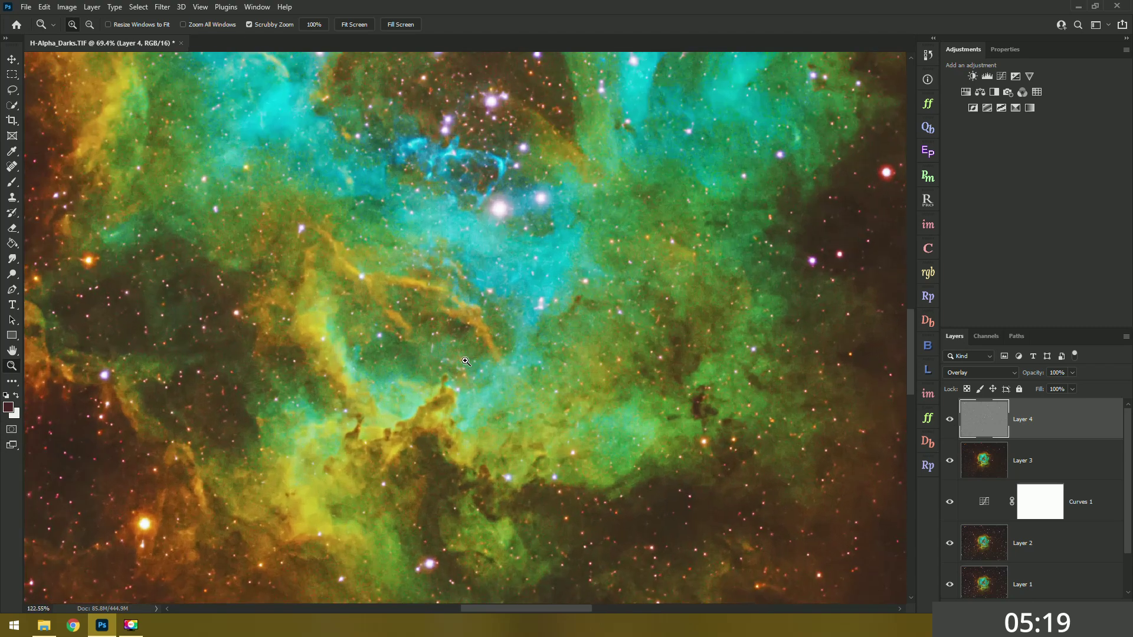
{"action": "left_click", "coordinate": [949, 418]}
{"action": "left_click", "coordinate": [951, 419]}
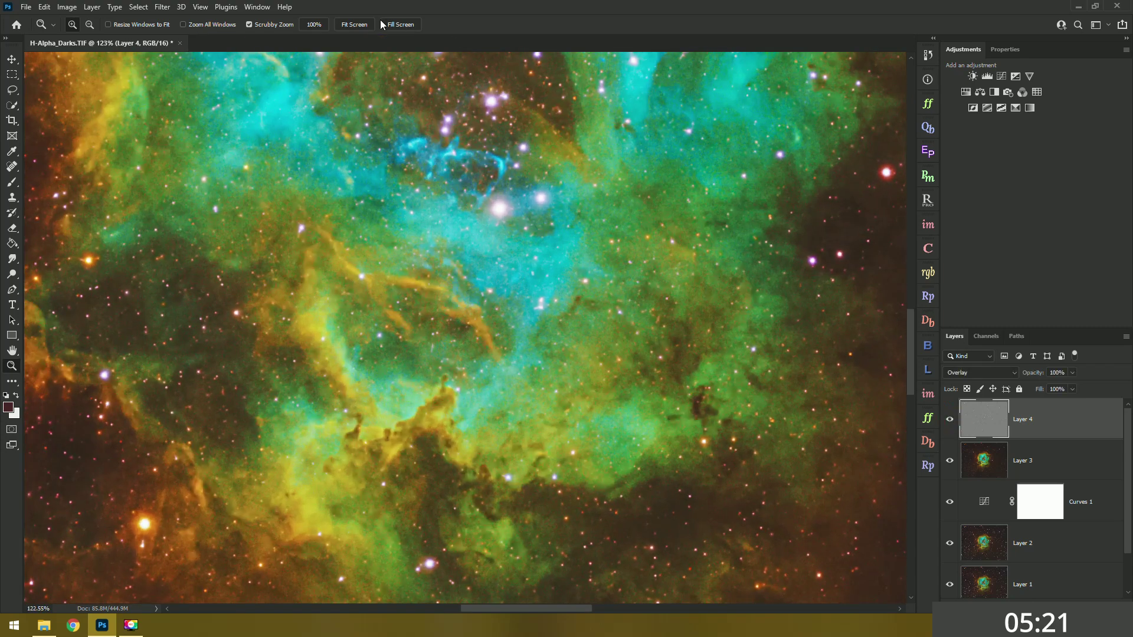
{"action": "left_click", "coordinate": [353, 25]}
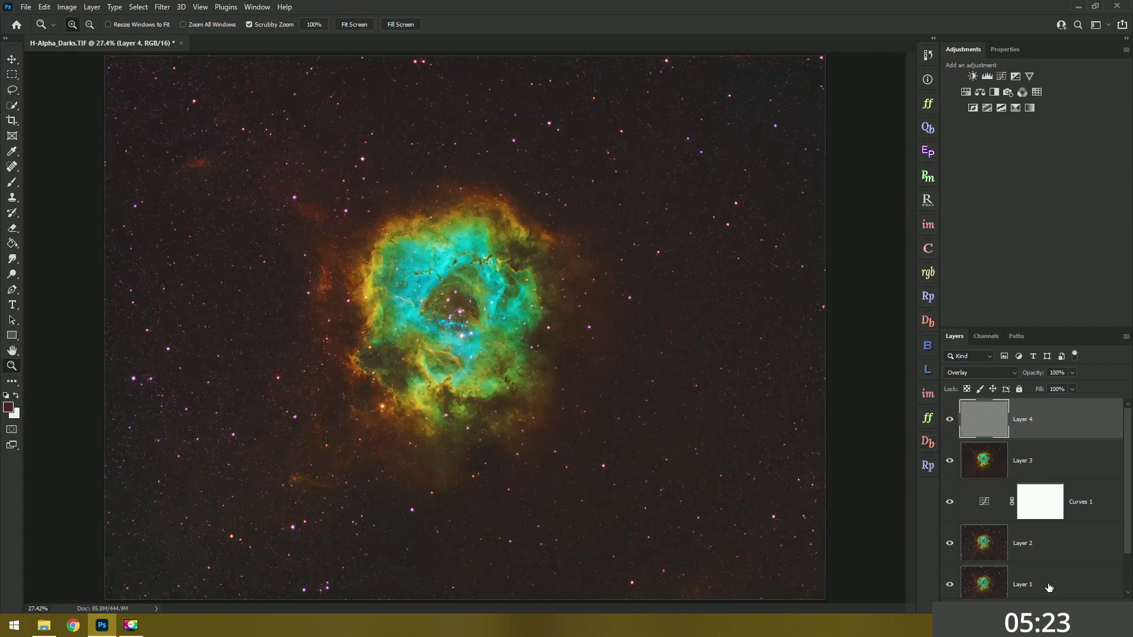
- Add a black mask to the high-pass layer and paint the nebula area white with a soft 259 px brush at 8% hardness
{"action": "left_click", "coordinate": [1048, 606]}
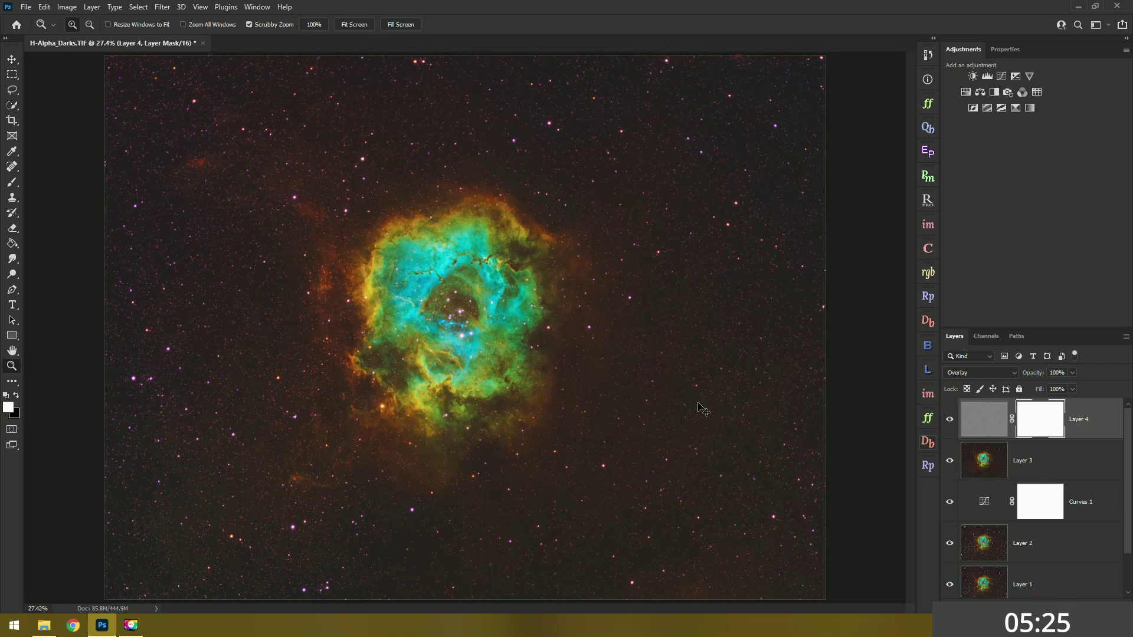
{"action": "key", "text": "ctrl+i"}
{"action": "left_click", "coordinate": [13, 182]}
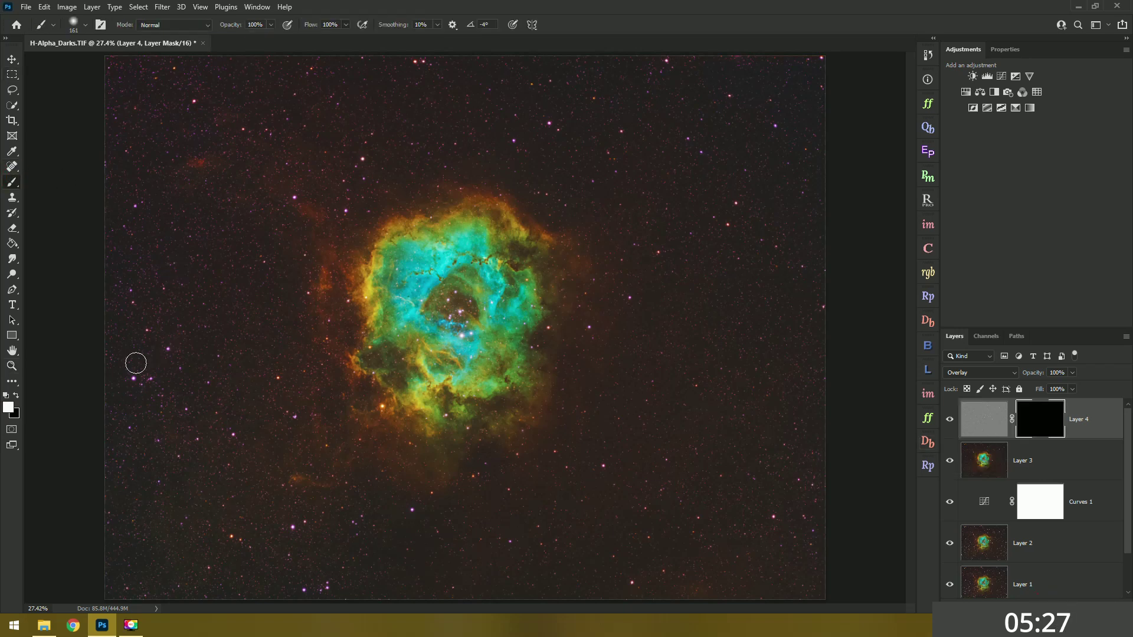
{"action": "left_click", "coordinate": [74, 26]}
{"action": "left_click_drag", "start_coordinate": [119, 63], "coordinate": [124, 64]}
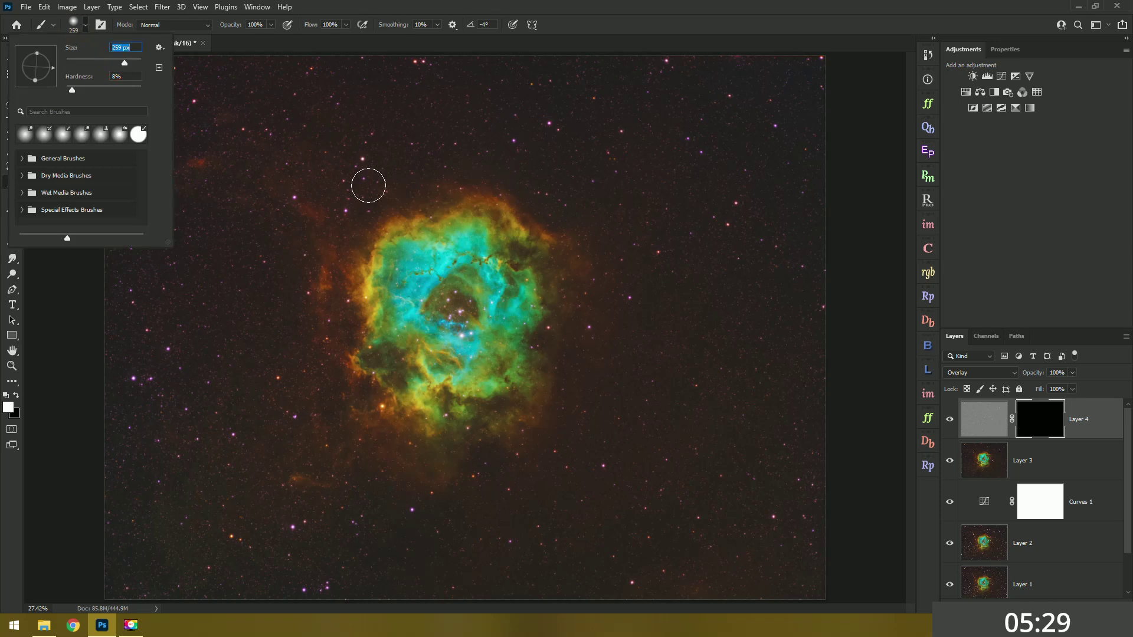
{"action": "left_click", "coordinate": [462, 258]}
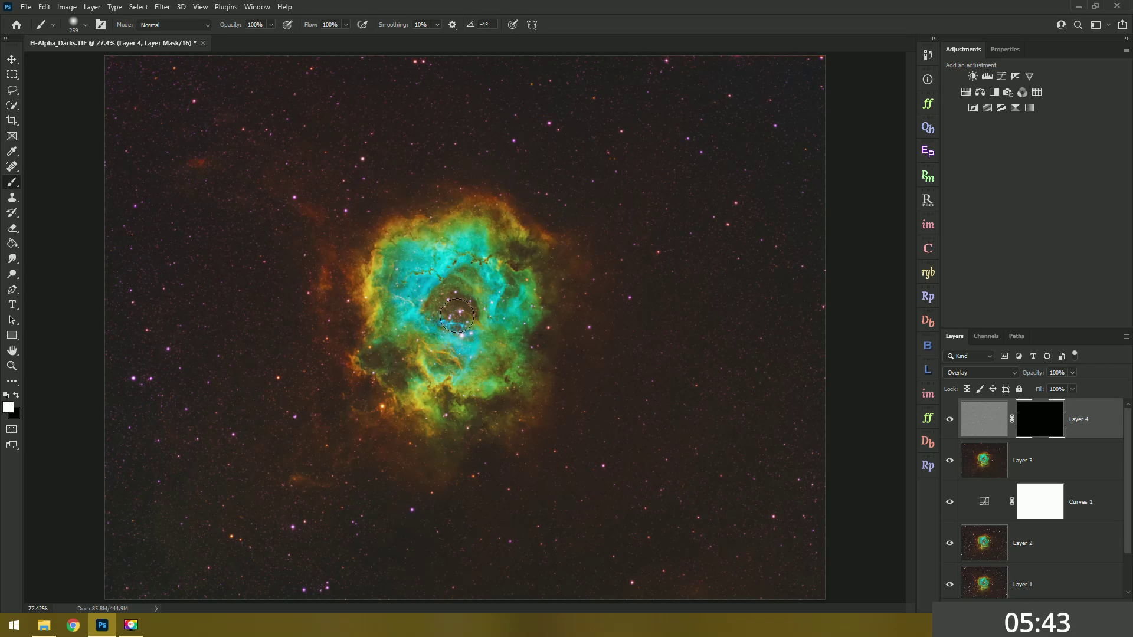
{"action": "left_click_drag", "start_coordinate": [517, 307], "coordinate": [520, 304]}
{"action": "key", "text": "super"}
{"action": "left_click", "coordinate": [1048, 421]}
{"action": "left_click", "coordinate": [1046, 421], "text": "alt"}
{"action": "mouse_move", "coordinate": [486, 269]}
{"action": "left_mouse_down"}
{"action": "mouse_move", "coordinate": [468, 245]}
{"action": "mouse_move", "coordinate": [432, 341]}
{"action": "mouse_move", "coordinate": [399, 356]}
{"action": "mouse_move", "coordinate": [394, 347]}
{"action": "mouse_move", "coordinate": [441, 281]}
{"action": "mouse_move", "coordinate": [487, 362]}
{"action": "mouse_move", "coordinate": [497, 349]}
{"action": "mouse_move", "coordinate": [478, 382]}
{"action": "mouse_move", "coordinate": [492, 237]}
{"action": "mouse_move", "coordinate": [428, 290]}
{"action": "mouse_move", "coordinate": [405, 360]}
{"action": "mouse_move", "coordinate": [412, 336]}
{"action": "left_mouse_up"}
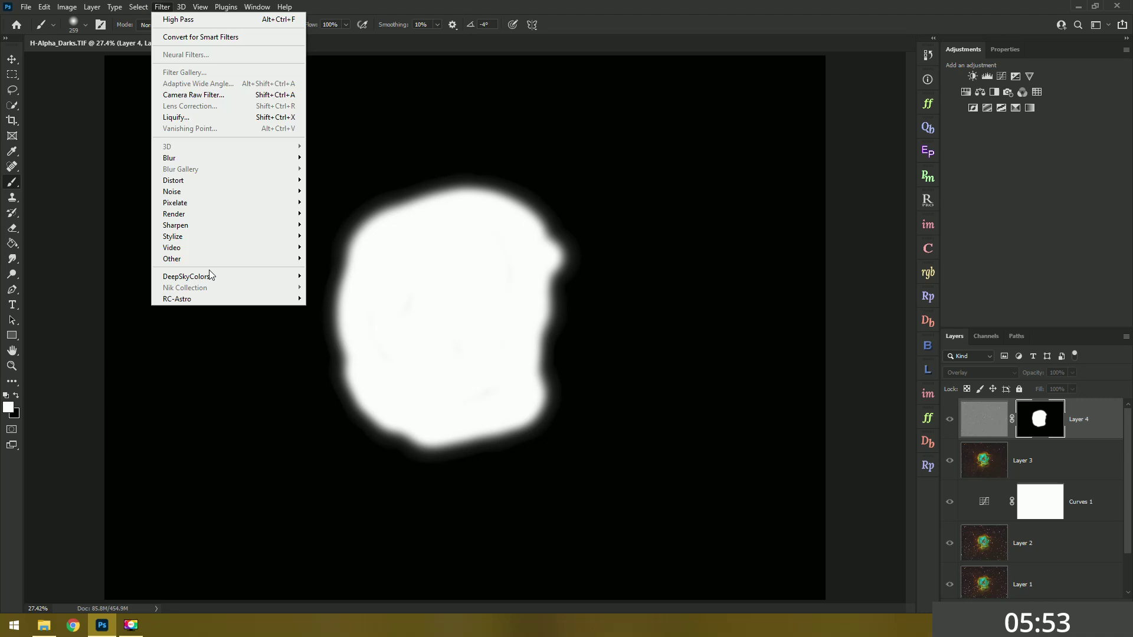
- Soften the edges of the high-pass layer's mask with a strong Gaussian Blur and return to the color image
{"action": "mouse_move", "coordinate": [171, 157]}
{"action": "left_click", "coordinate": [333, 202]}
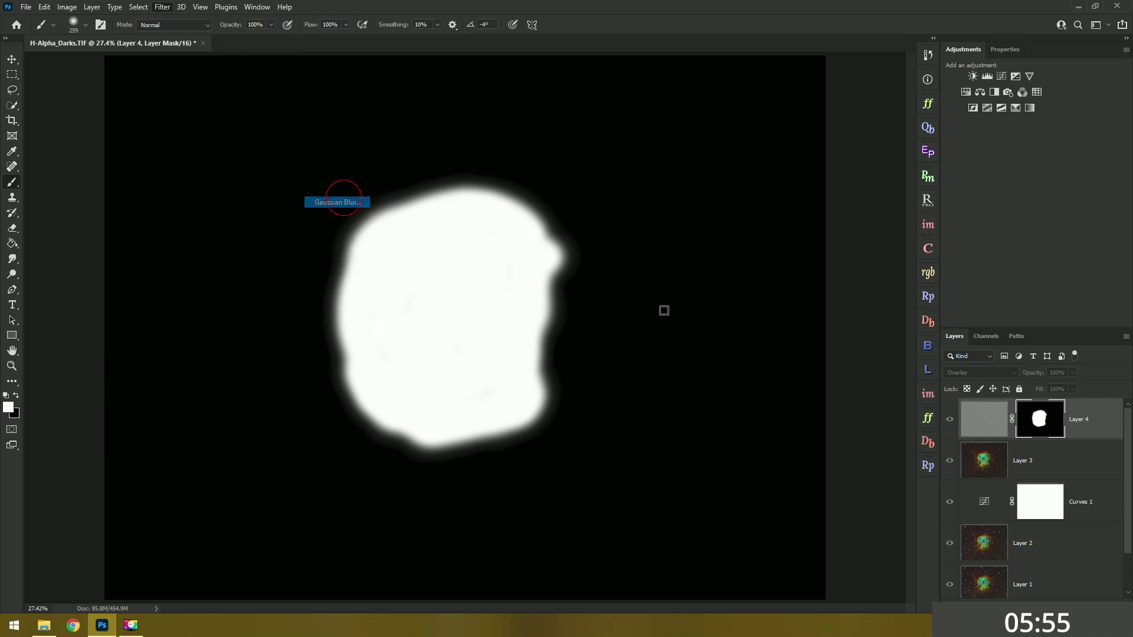
{"action": "left_click_drag", "start_coordinate": [918, 335], "coordinate": [922, 336]}
{"action": "left_click", "coordinate": [960, 179]}
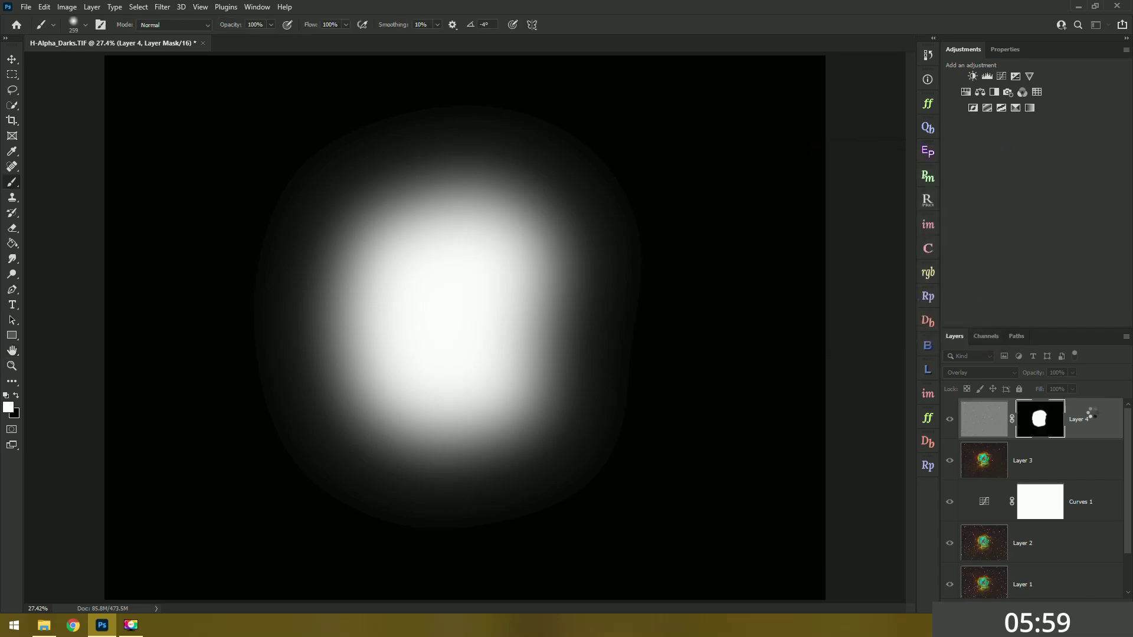
{"action": "key", "text": "ctrl+2"}
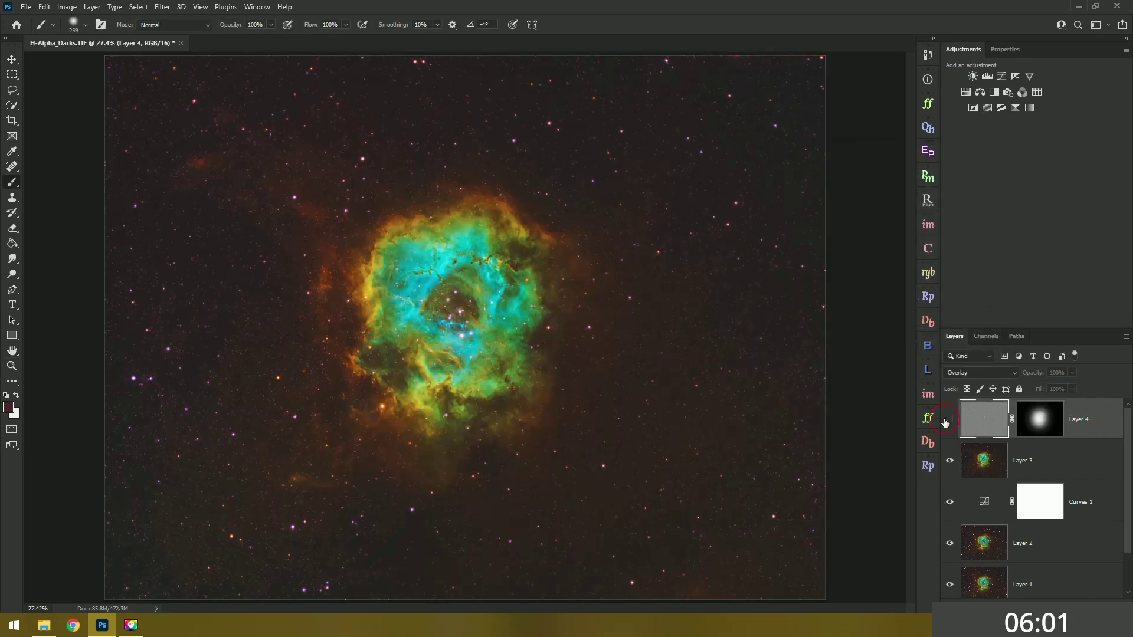
- Compare the nebula's detail with the masked high-pass layer hidden and shown
{"action": "scroll", "coordinate": [461, 358], "scroll_direction": "up", "scroll_amount": 3}
{"action": "scroll", "coordinate": [460, 301], "scroll_direction": "up", "scroll_amount": 3}
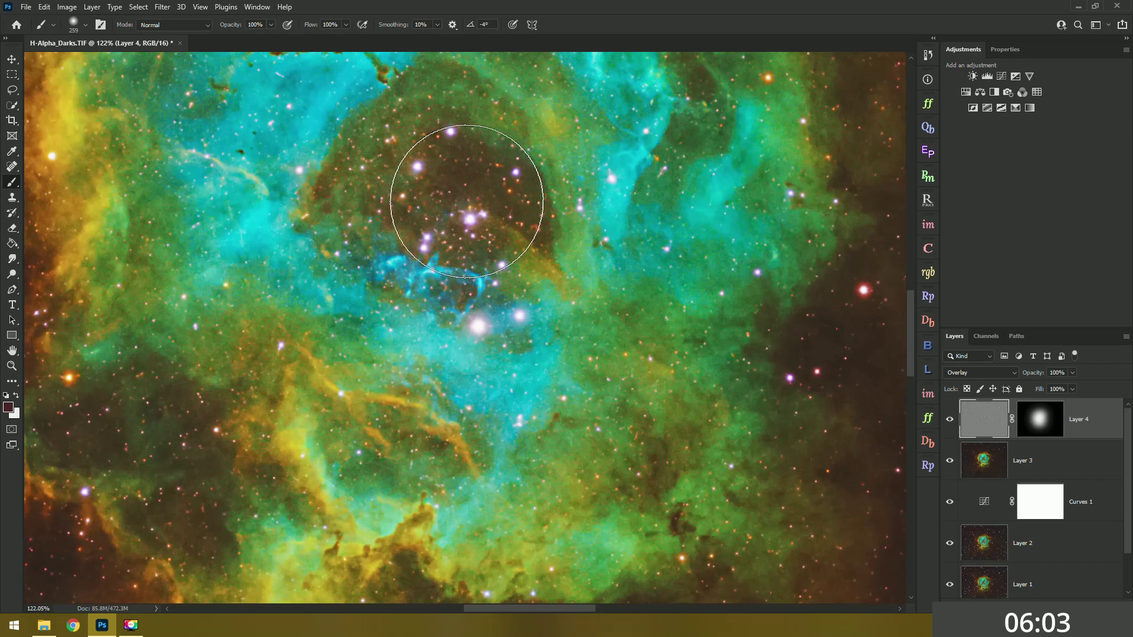
{"action": "left_click", "coordinate": [948, 420]}
{"action": "left_click", "coordinate": [948, 420]}
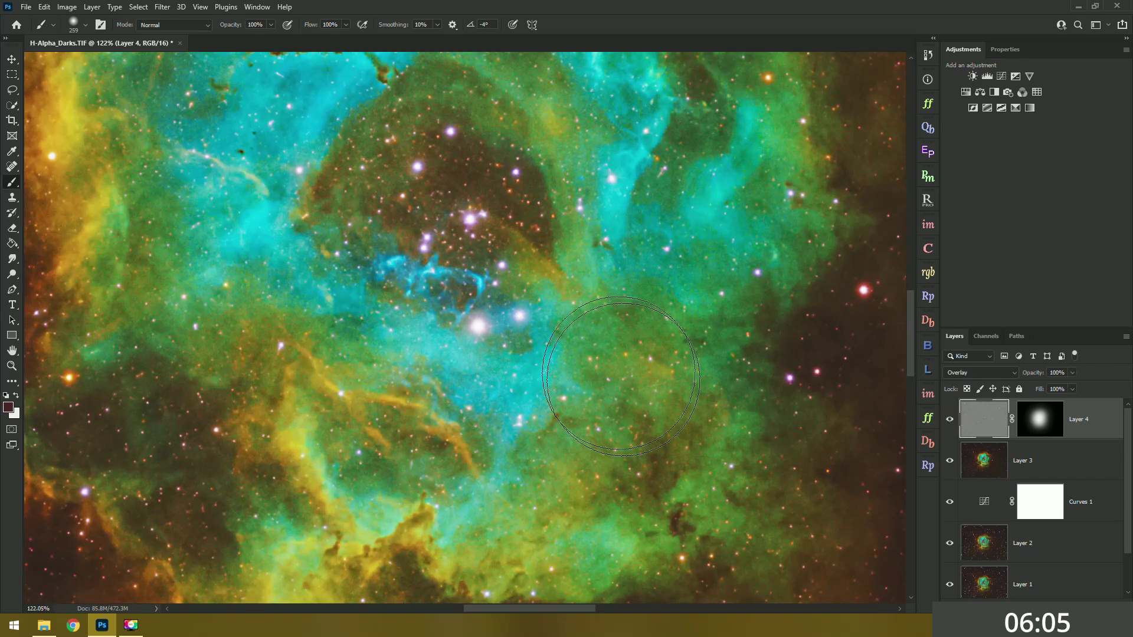
{"action": "scroll", "coordinate": [556, 332], "scroll_direction": "down", "scroll_amount": 5}
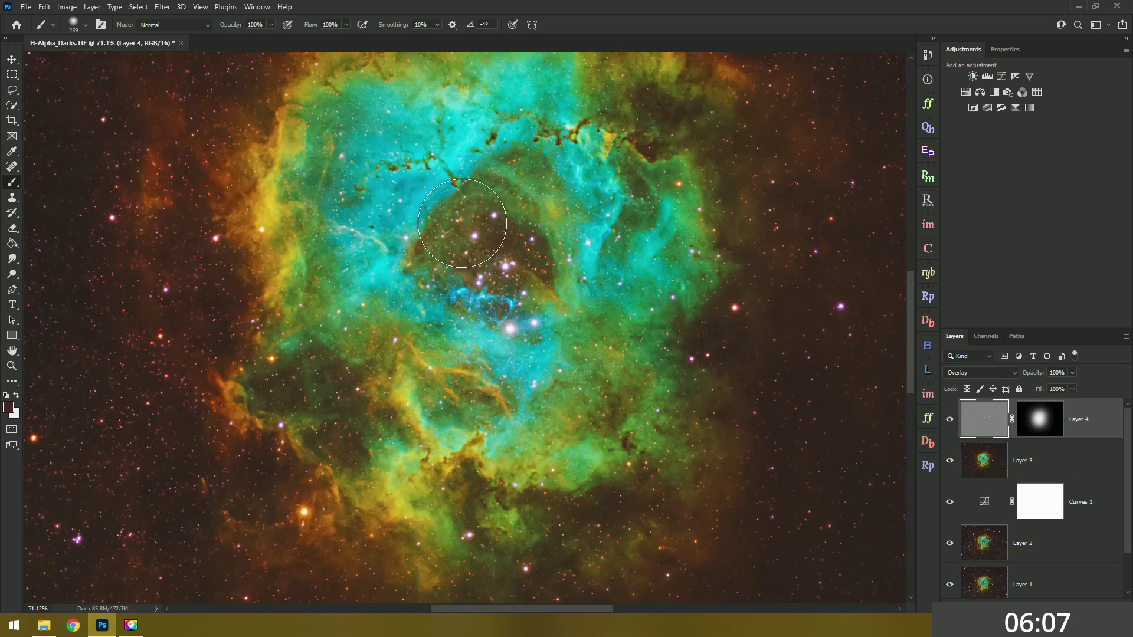
{"action": "scroll", "coordinate": [380, 298], "scroll_direction": "down", "scroll_amount": 4}
{"action": "scroll", "coordinate": [432, 342], "scroll_direction": "down", "scroll_amount": 1}
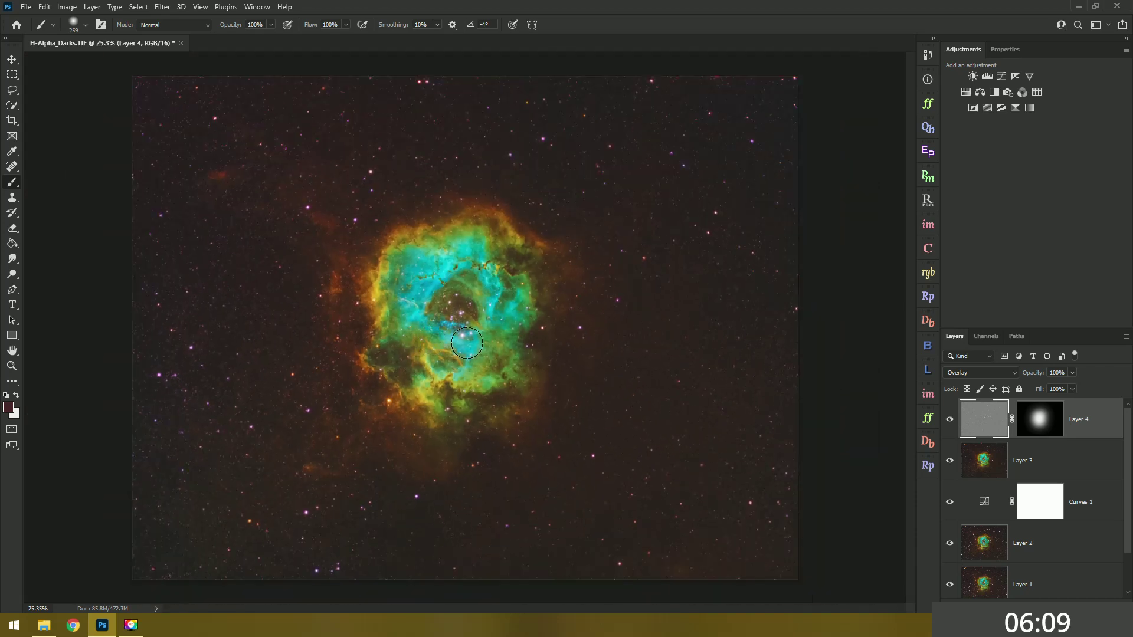
- Add a Curves adjustment layer and slightly lift the RGB curve using tones sampled from the nebula
{"action": "left_click", "coordinate": [1006, 77]}
{"action": "scroll", "coordinate": [450, 253], "scroll_direction": "up", "scroll_amount": 12}
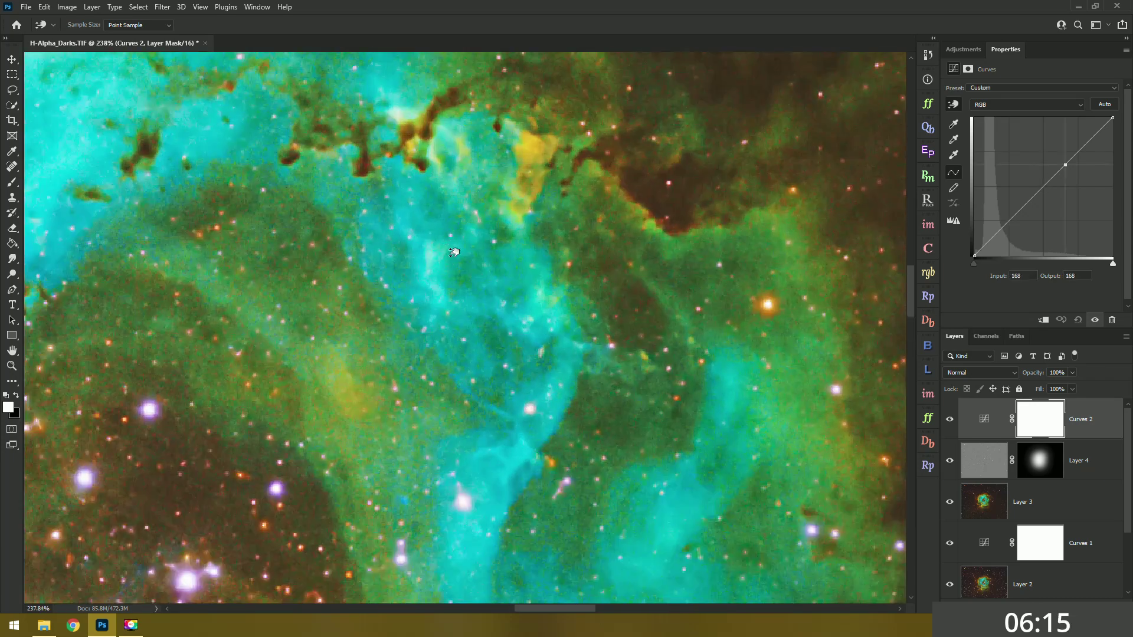
{"action": "left_click_drag", "start_coordinate": [687, 207], "coordinate": [684, 197]}
{"action": "scroll", "coordinate": [649, 238], "scroll_direction": "down", "scroll_amount": 12}
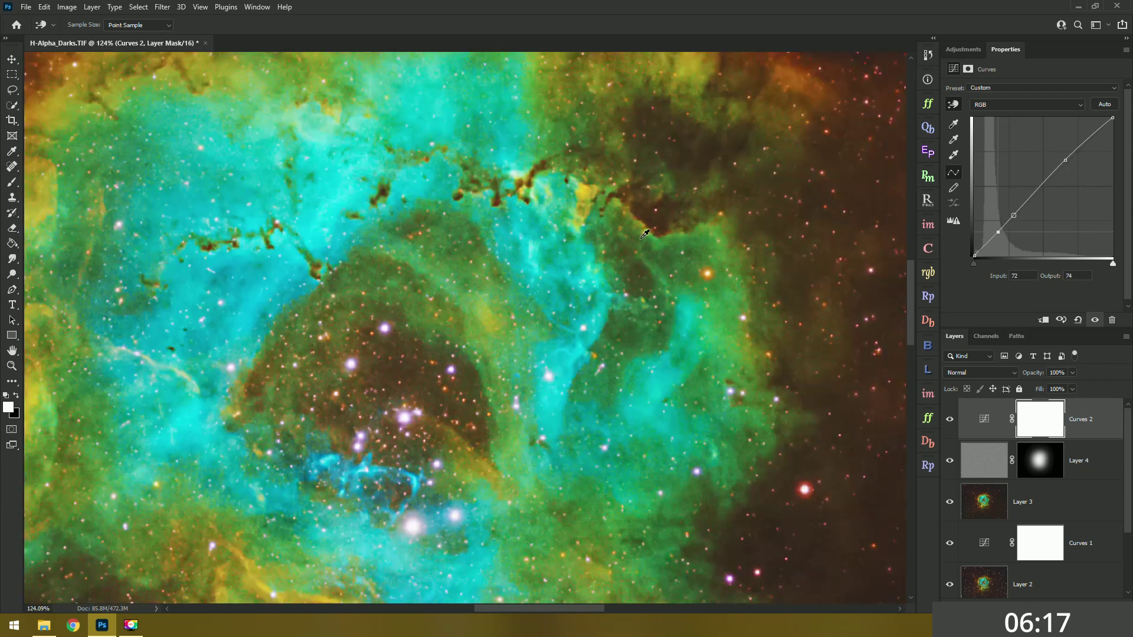
- Add a Selective Color adjustment layer and adjust the cyan, magenta and yellow amounts of the Cyans
{"action": "left_click", "coordinate": [962, 49]}
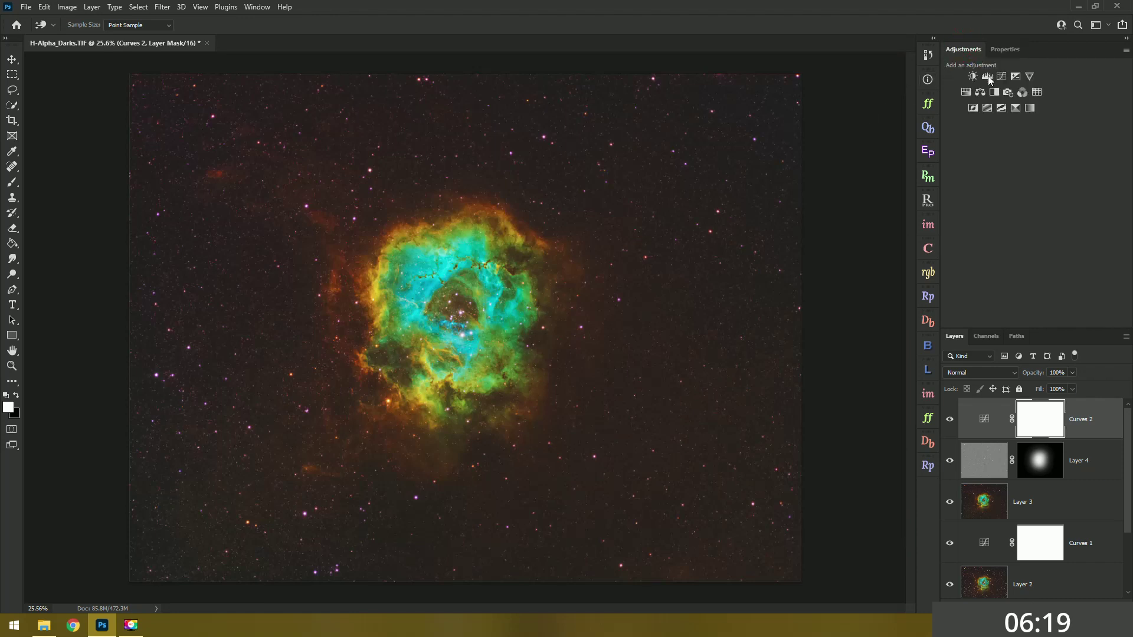
{"action": "left_click", "coordinate": [1028, 108]}
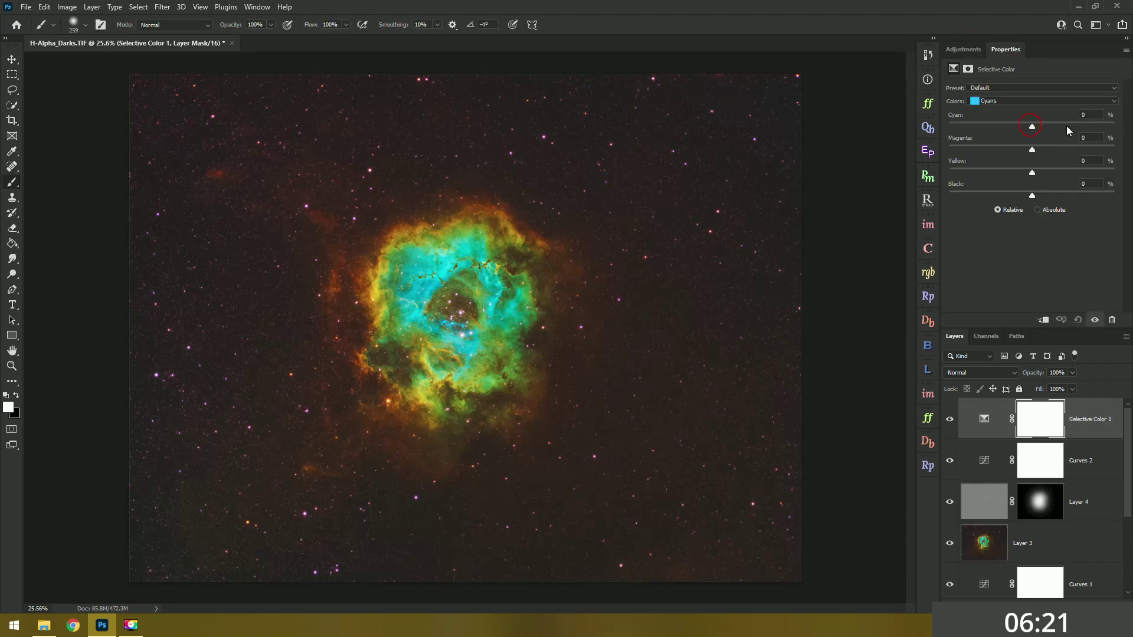
{"action": "left_click_drag", "start_coordinate": [1032, 126], "coordinate": [1071, 147]}
{"action": "left_click_drag", "start_coordinate": [996, 150], "coordinate": [1050, 149]}
{"action": "left_click_drag", "start_coordinate": [1057, 171], "coordinate": [999, 179]}
- Adjust the cyan, magenta and yellow amounts of the Greens in the Selective Color layer
{"action": "left_click", "coordinate": [1001, 100]}
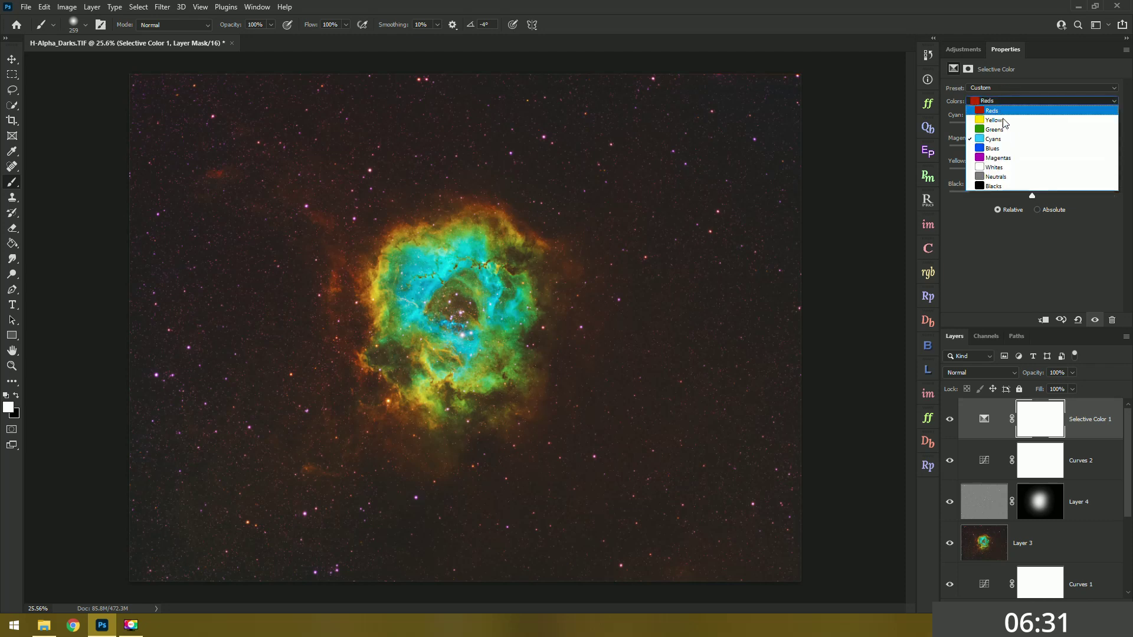
{"action": "left_click", "coordinate": [989, 116]}
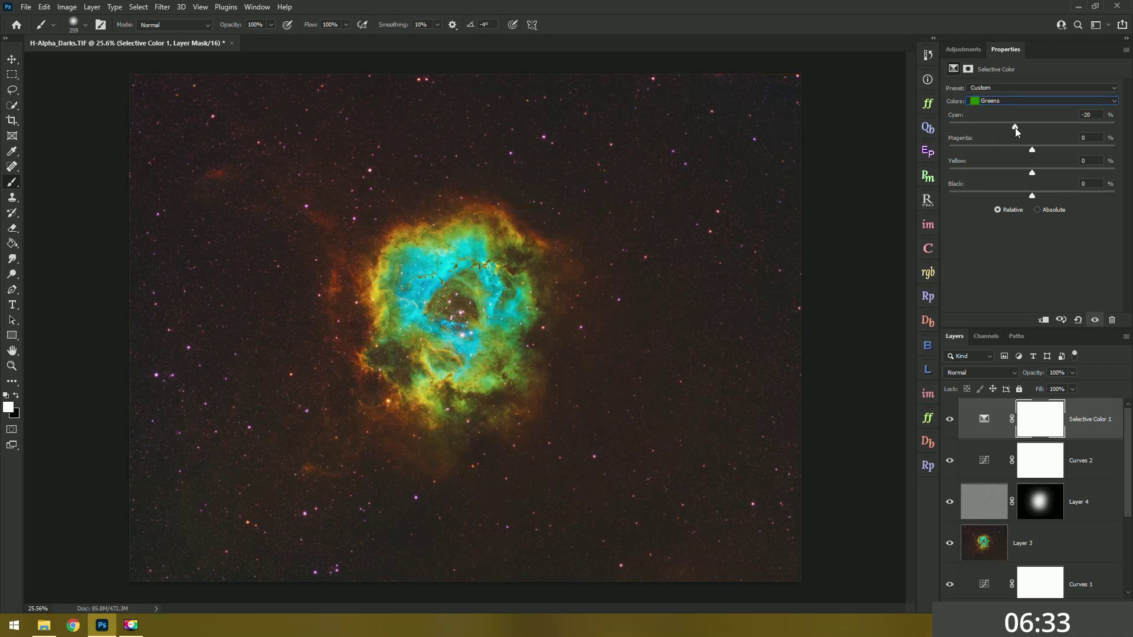
{"action": "left_click_drag", "start_coordinate": [1035, 125], "coordinate": [1032, 126]}
{"action": "left_click_drag", "start_coordinate": [949, 159], "coordinate": [1006, 173]}
- Set the Yellows to cyan -45% and magenta +8%, and raise their yellow amount slightly in the Selective Color layer
{"action": "left_click", "coordinate": [1000, 102]}
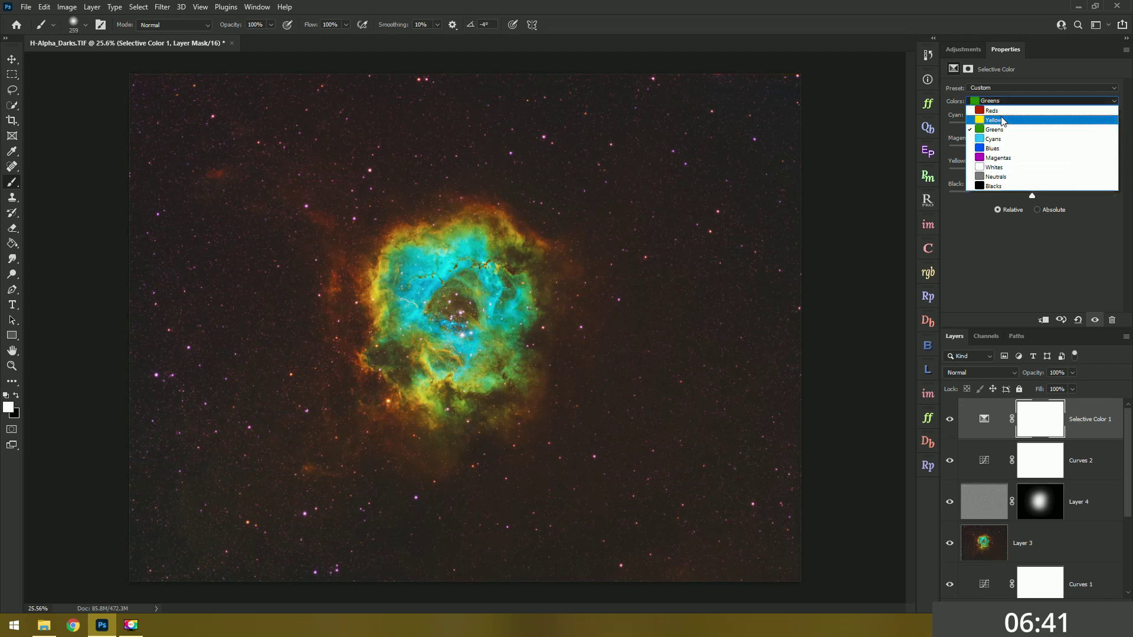
{"action": "left_click", "coordinate": [1038, 116]}
{"action": "left_click_drag", "start_coordinate": [1031, 126], "coordinate": [1050, 151]}
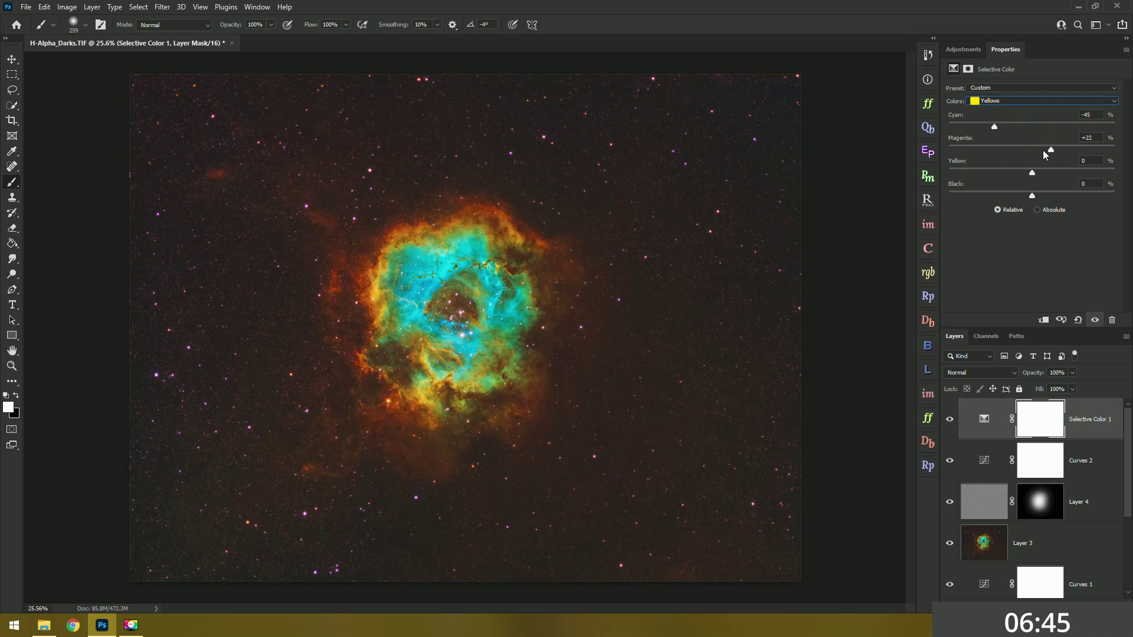
{"action": "left_click", "coordinate": [989, 180]}
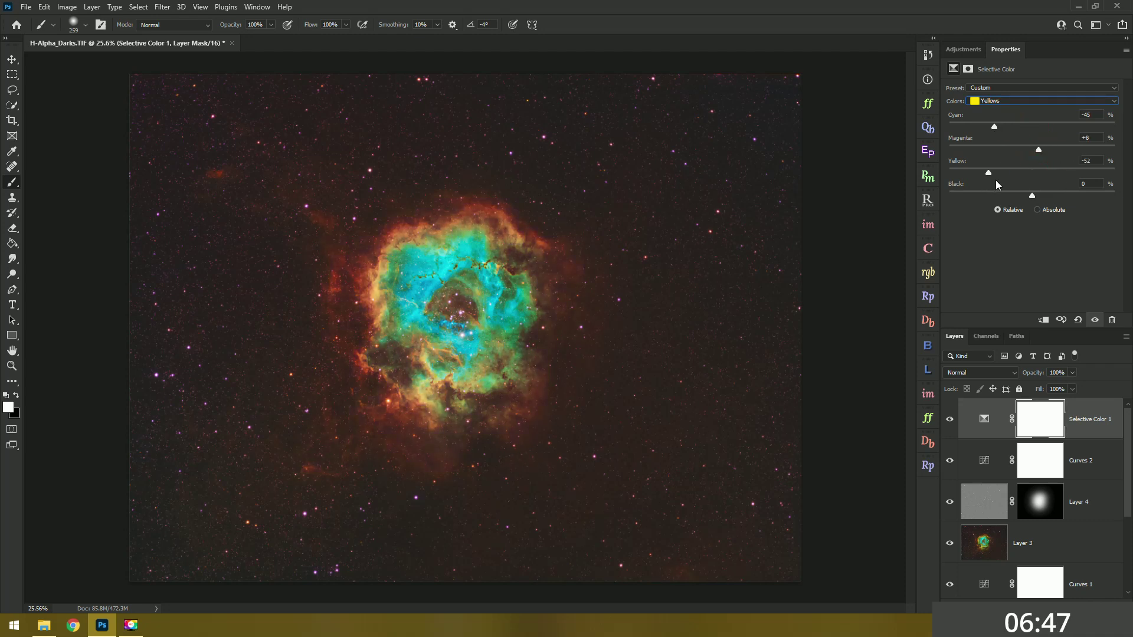
{"action": "left_click_drag", "start_coordinate": [1056, 175], "coordinate": [1042, 172]}
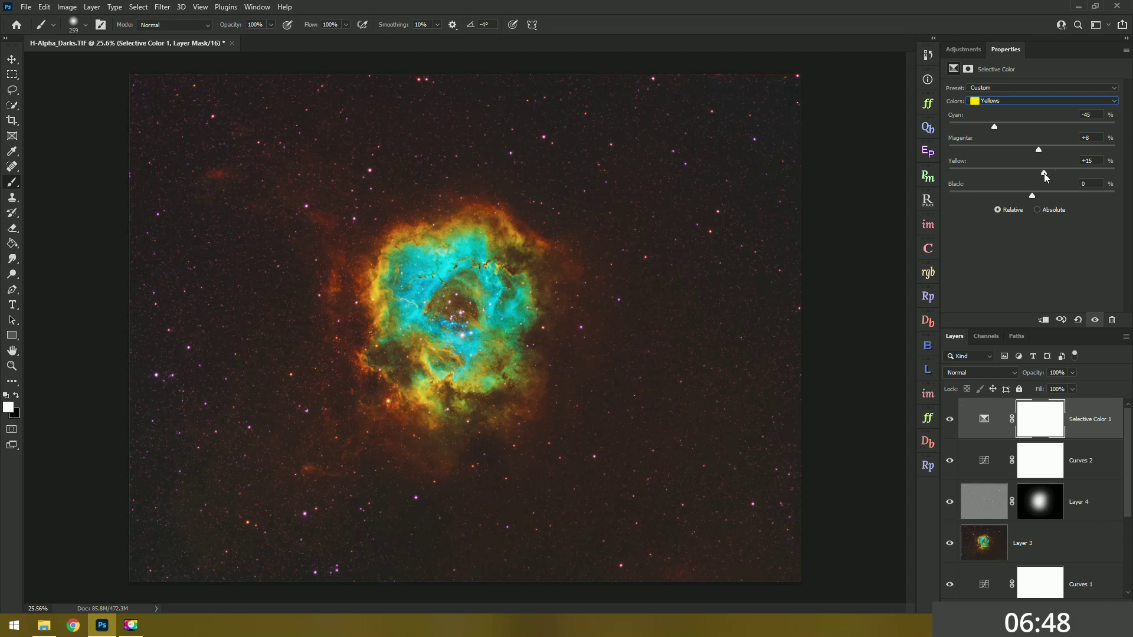
- Set the cyan amount of the Reds to -55% and adjust their magenta and yellow amounts in the Selective Color layer
{"action": "left_click", "coordinate": [1000, 102]}
{"action": "left_click", "coordinate": [1034, 126]}
{"action": "left_click", "coordinate": [987, 126]}
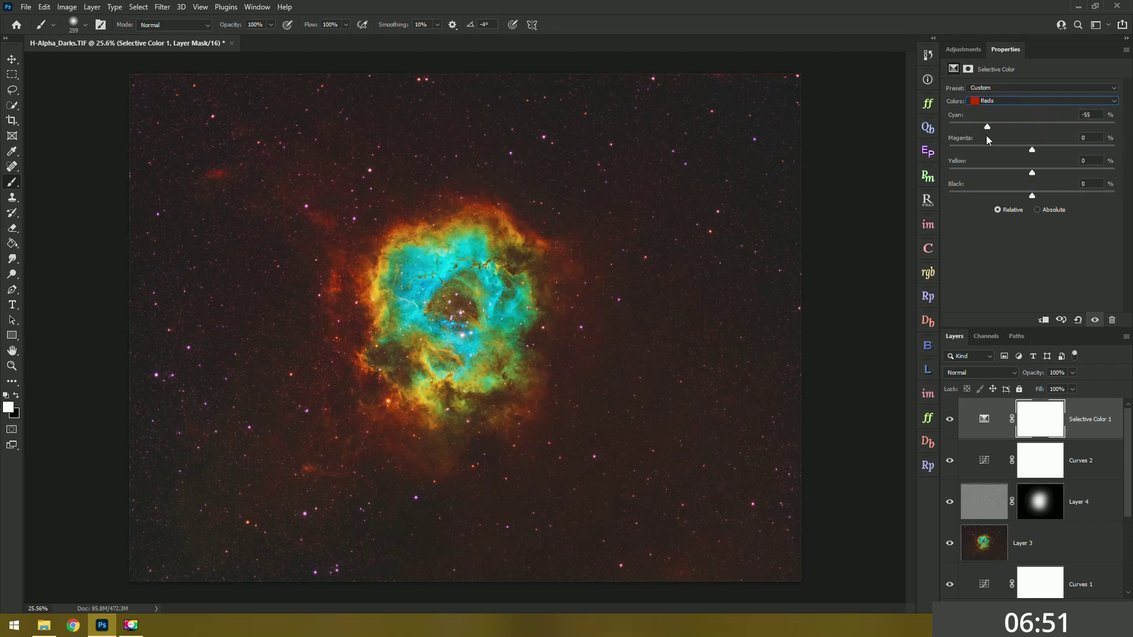
{"action": "left_click_drag", "start_coordinate": [1002, 133], "coordinate": [1015, 134]}
{"action": "left_click_drag", "start_coordinate": [1031, 150], "coordinate": [1039, 175]}
{"action": "left_click", "coordinate": [1104, 414]}
- Add a Vibrance adjustment layer and set its vibrance to -10
{"action": "left_click", "coordinate": [964, 50]}
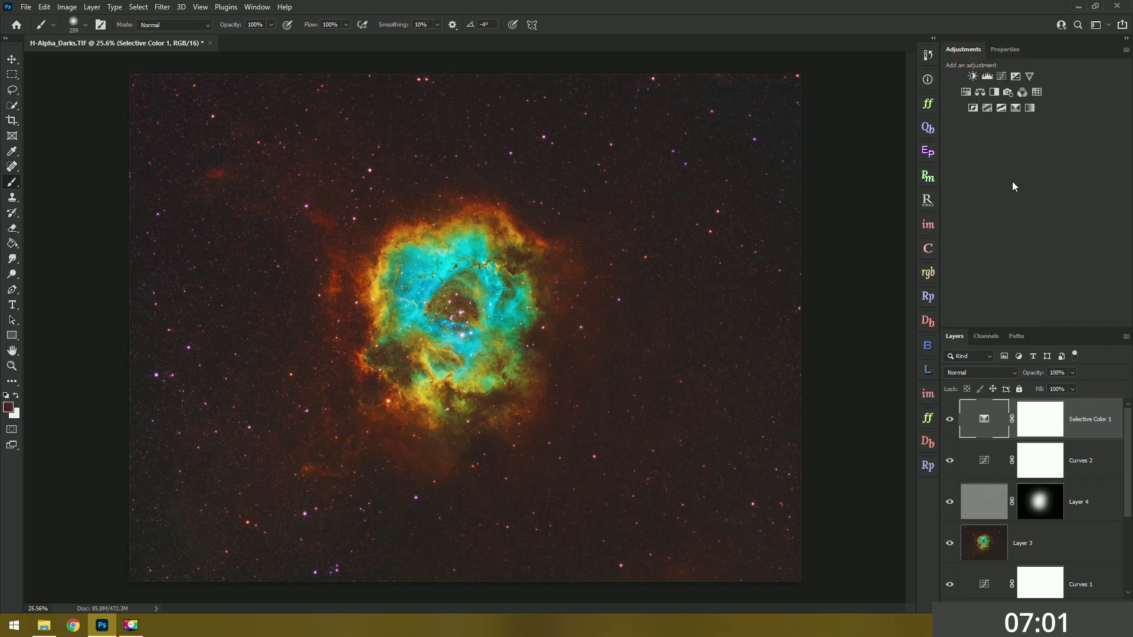
{"action": "left_click", "coordinate": [1030, 76]}
{"action": "left_click_drag", "start_coordinate": [1031, 101], "coordinate": [1024, 101]}
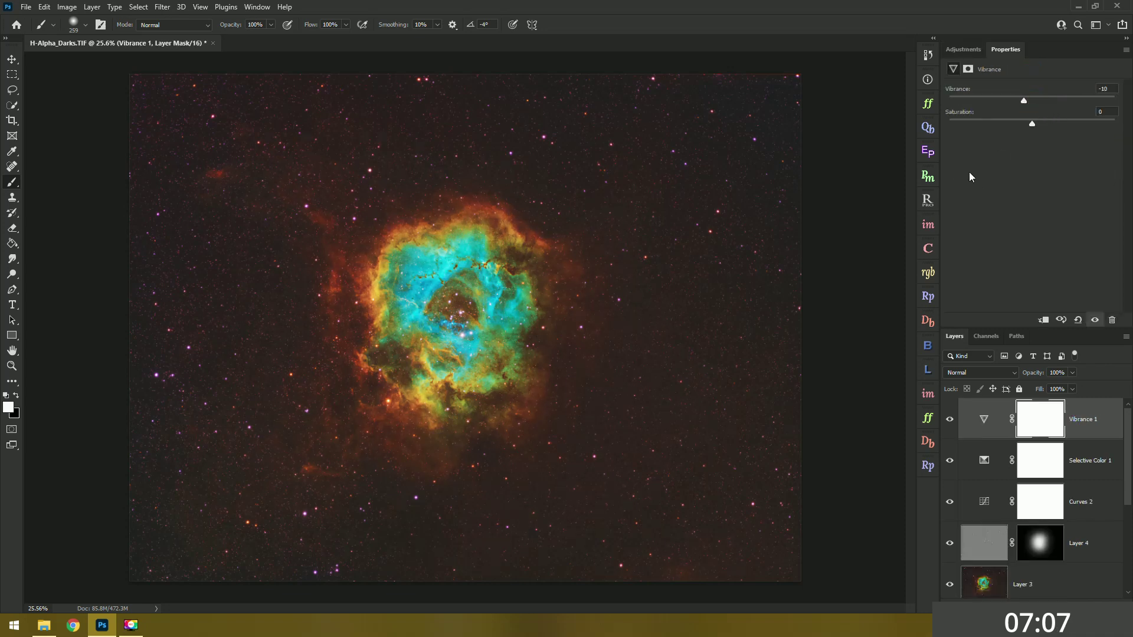
- Add a Curves adjustment layer, darkening tones sampled from the background sky and raising tones sampled from the orange nebula edge to output 130
{"action": "left_click", "coordinate": [970, 49]}
{"action": "left_click", "coordinate": [999, 75]}
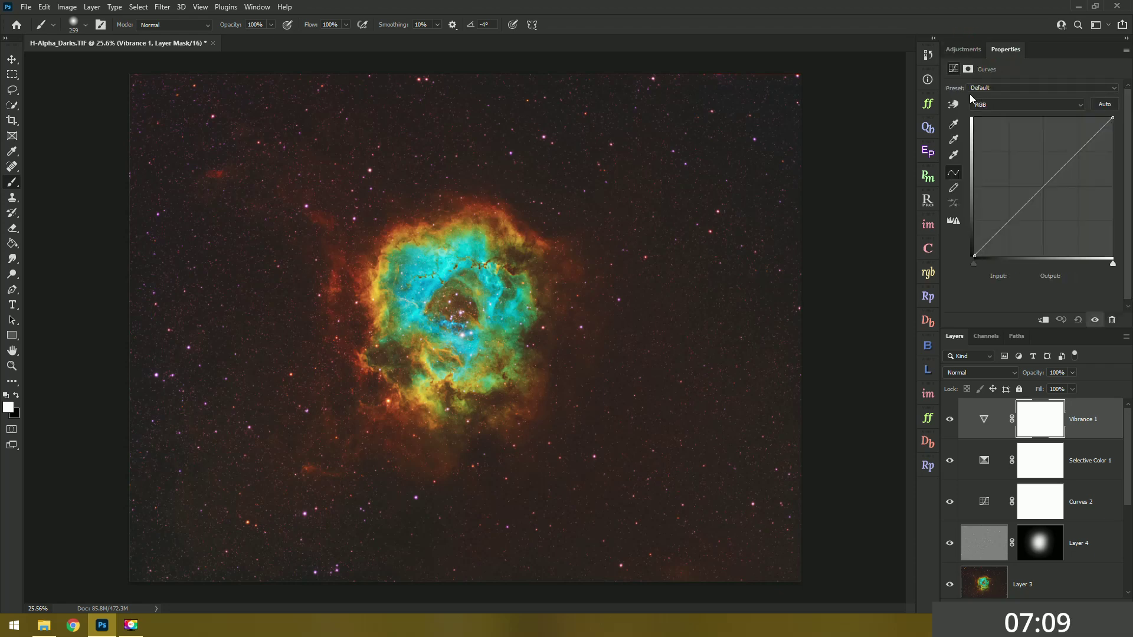
{"action": "left_click", "coordinate": [958, 106]}
{"action": "scroll", "coordinate": [342, 343], "scroll_direction": "up", "scroll_amount": 10}
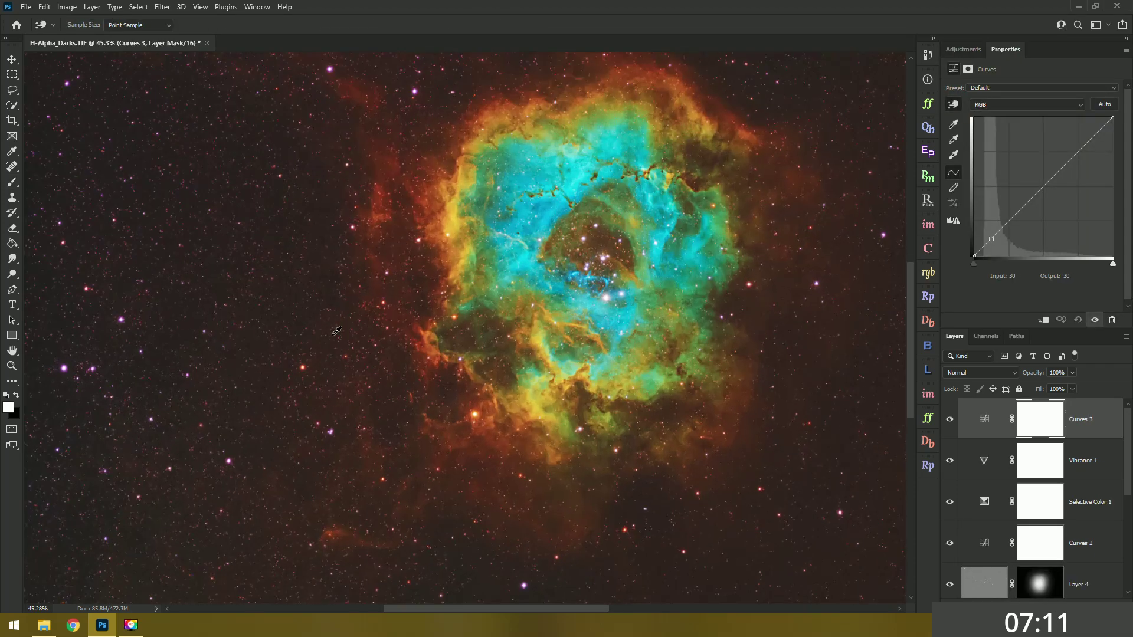
{"action": "left_click", "coordinate": [330, 324]}
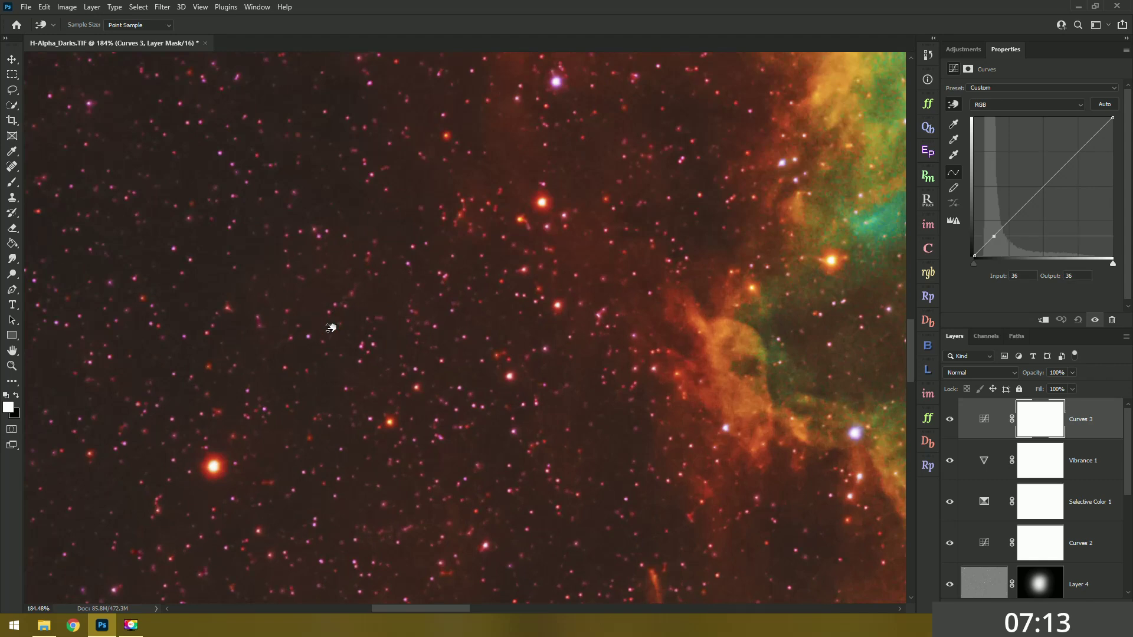
{"action": "left_click_drag", "start_coordinate": [331, 327], "coordinate": [331, 336]}
{"action": "left_click", "coordinate": [733, 327]}
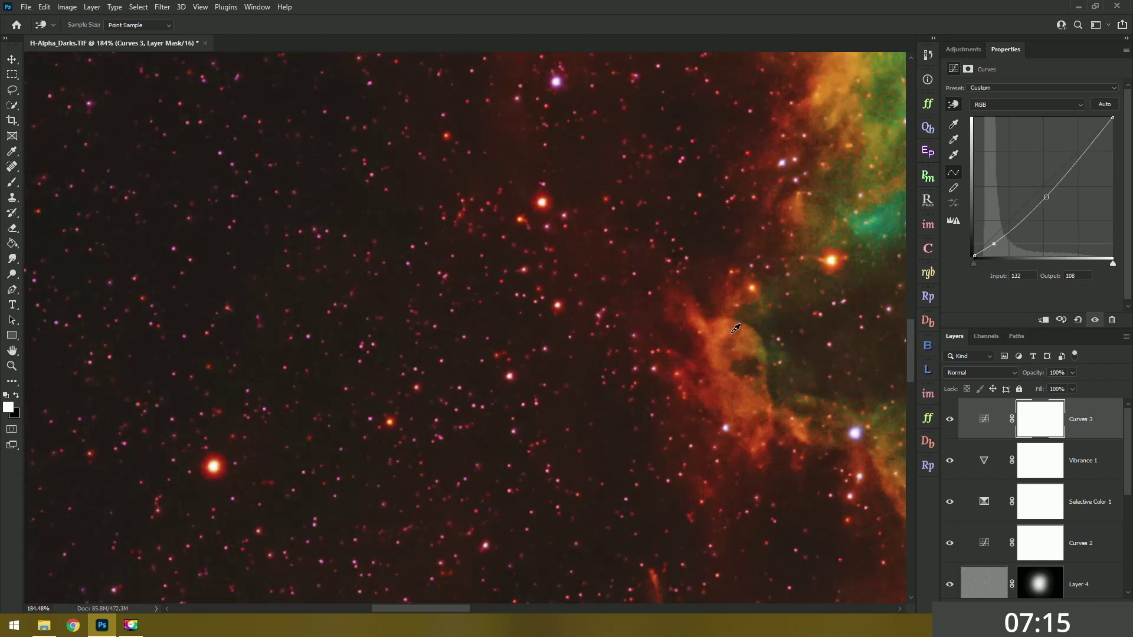
{"action": "left_click_drag", "start_coordinate": [732, 327], "coordinate": [729, 316]}
- Reduce the opacity of the newest Curves layer to 42% and compare the image with and without it
{"action": "scroll", "coordinate": [543, 305], "scroll_direction": "down", "scroll_amount": 10}
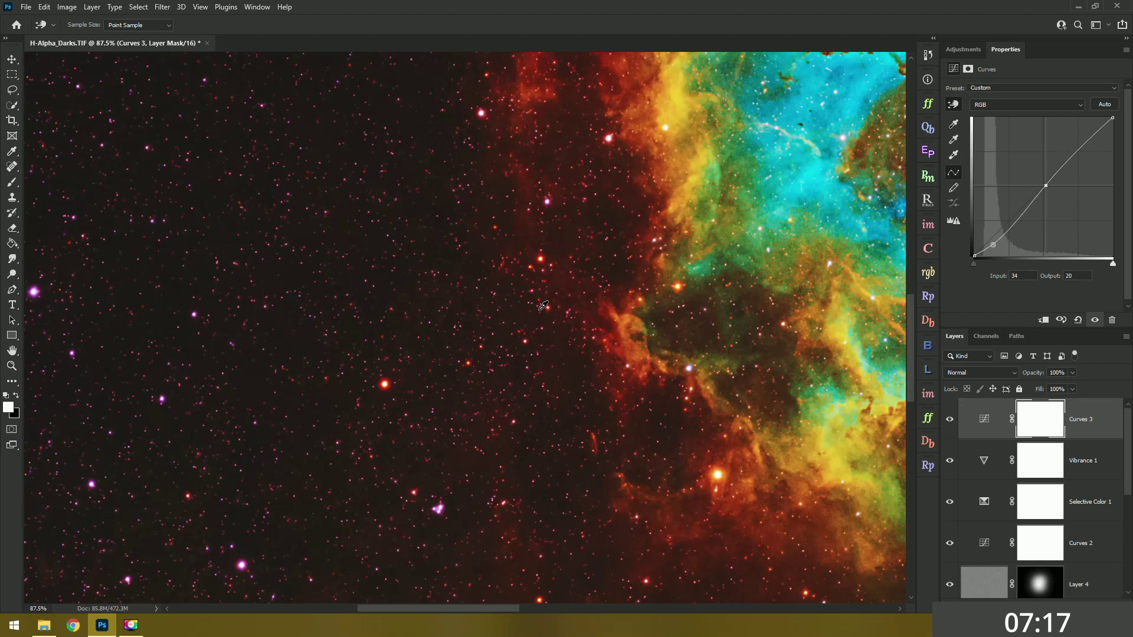
{"action": "scroll", "coordinate": [722, 340], "scroll_direction": "up", "scroll_amount": 2}
{"action": "left_click", "coordinate": [1071, 373]}
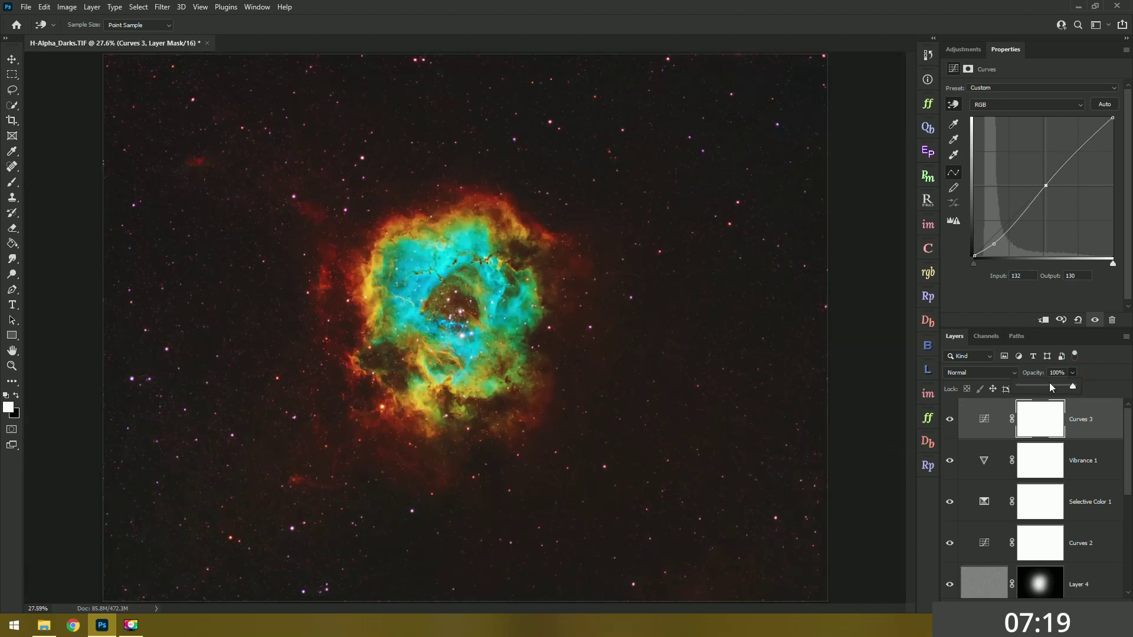
{"action": "left_click_drag", "start_coordinate": [1041, 387], "coordinate": [1042, 384]}
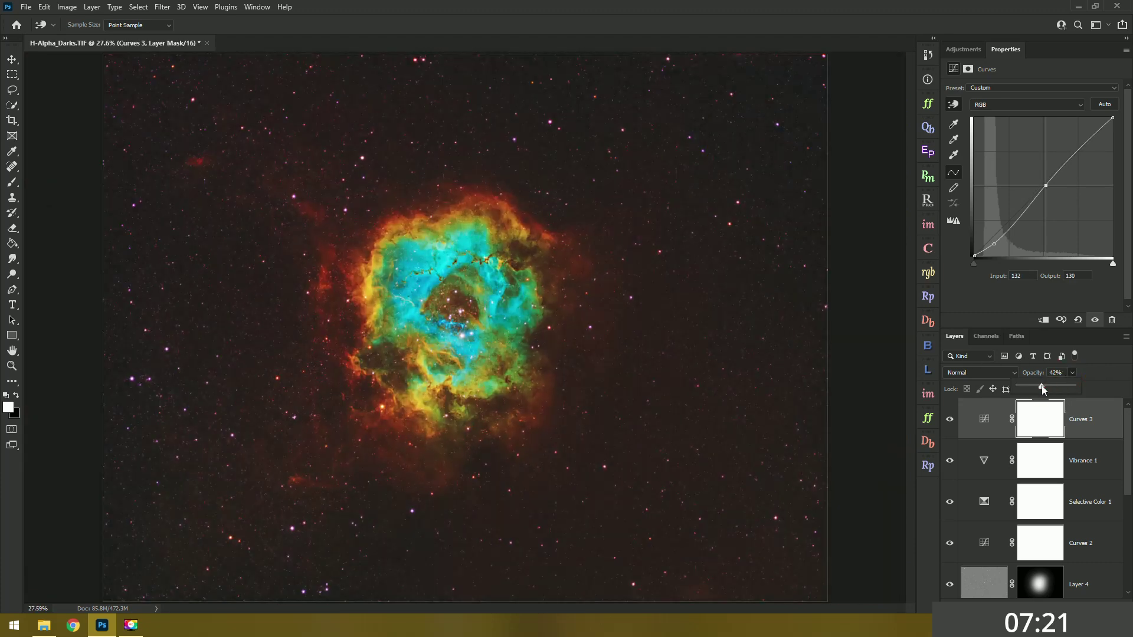
{"action": "left_click", "coordinate": [949, 420]}
{"action": "left_click", "coordinate": [950, 419]}
- Stamp all visible layers into a new merged layer on top of the stack
{"action": "key", "text": "ctrl+alt+shift+e"}
{"action": "key", "text": "b"}
{"action": "key", "text": "ctrl+minus"}
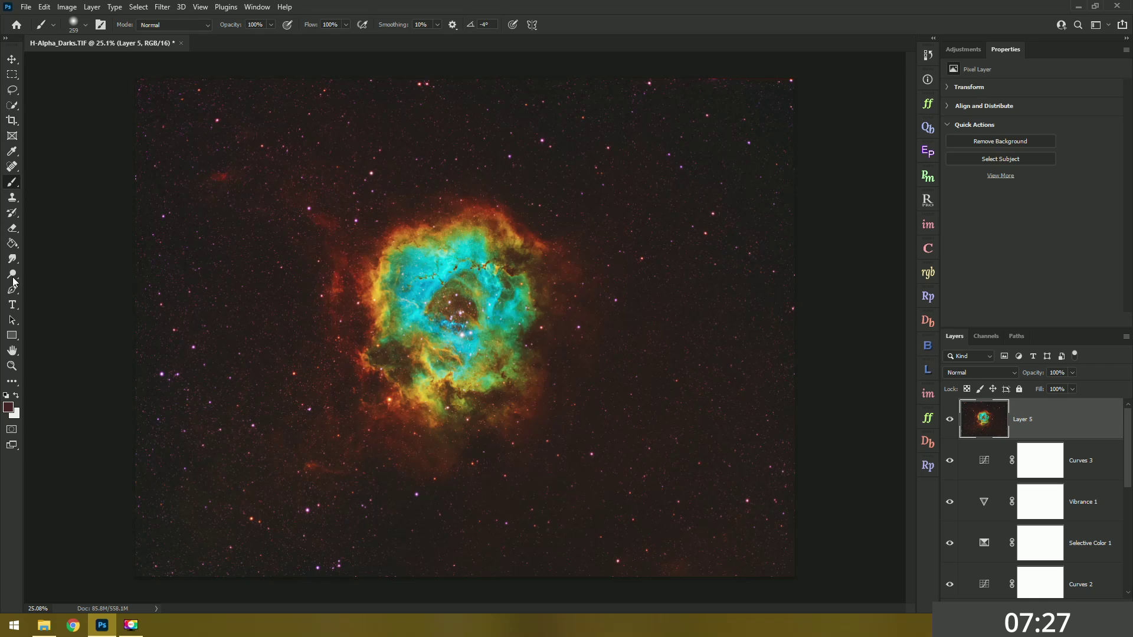
- Brush over the nebula's right side and lower filaments with the Dodge tool at Midtones range and 4% exposure
{"action": "left_click", "coordinate": [12, 274]}
{"action": "scroll", "coordinate": [502, 319], "scroll_direction": "up", "scroll_amount": 6}
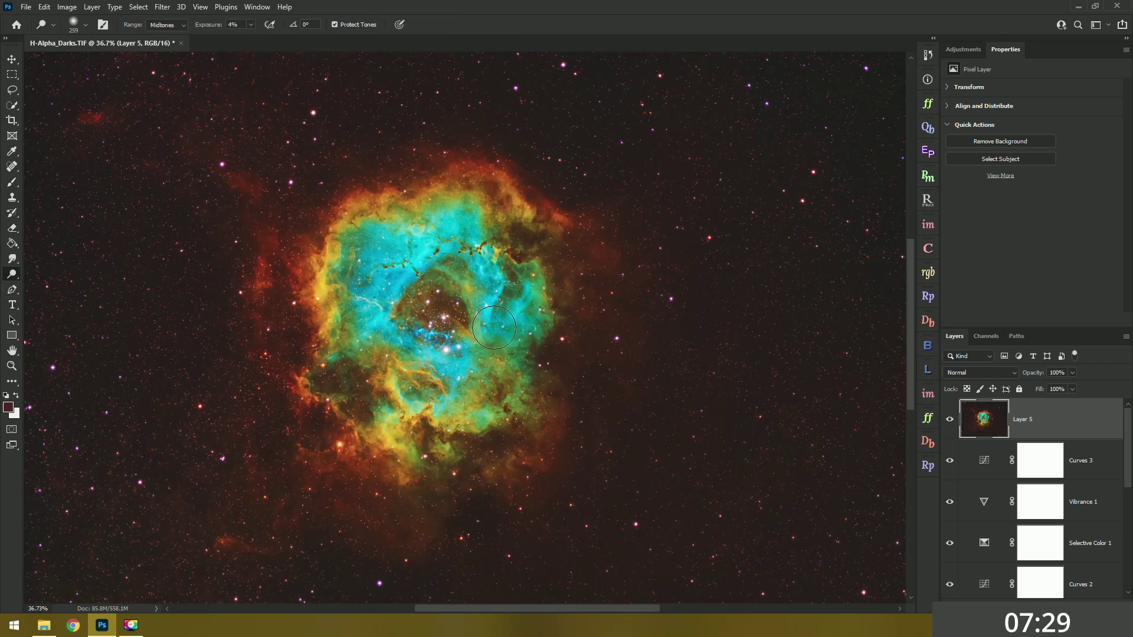
{"action": "left_click_drag", "start_coordinate": [513, 328], "coordinate": [547, 289]}
{"action": "mouse_move", "coordinate": [426, 386]}
{"action": "left_mouse_down"}
{"action": "mouse_move", "coordinate": [407, 434]}
{"action": "mouse_move", "coordinate": [371, 438]}
{"action": "mouse_move", "coordinate": [445, 430]}
{"action": "left_mouse_up"}
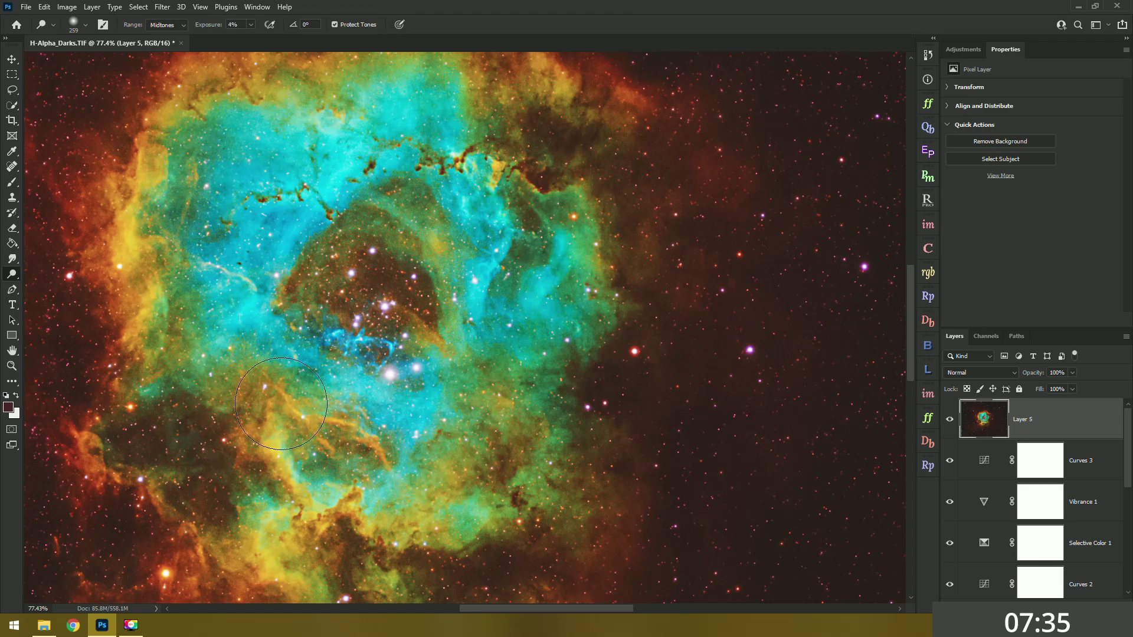
{"action": "scroll", "coordinate": [240, 372], "scroll_direction": "up", "scroll_amount": 3}
{"action": "scroll", "coordinate": [239, 371], "scroll_direction": "up", "scroll_amount": 3}
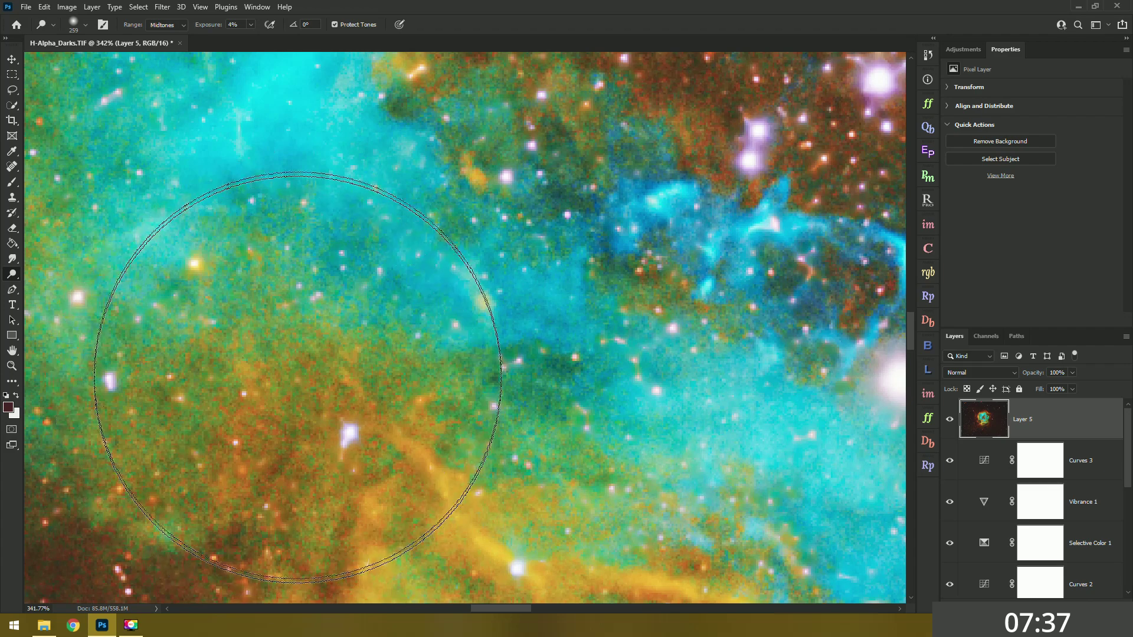
{"action": "scroll", "coordinate": [316, 366], "scroll_direction": "down", "scroll_amount": 8}
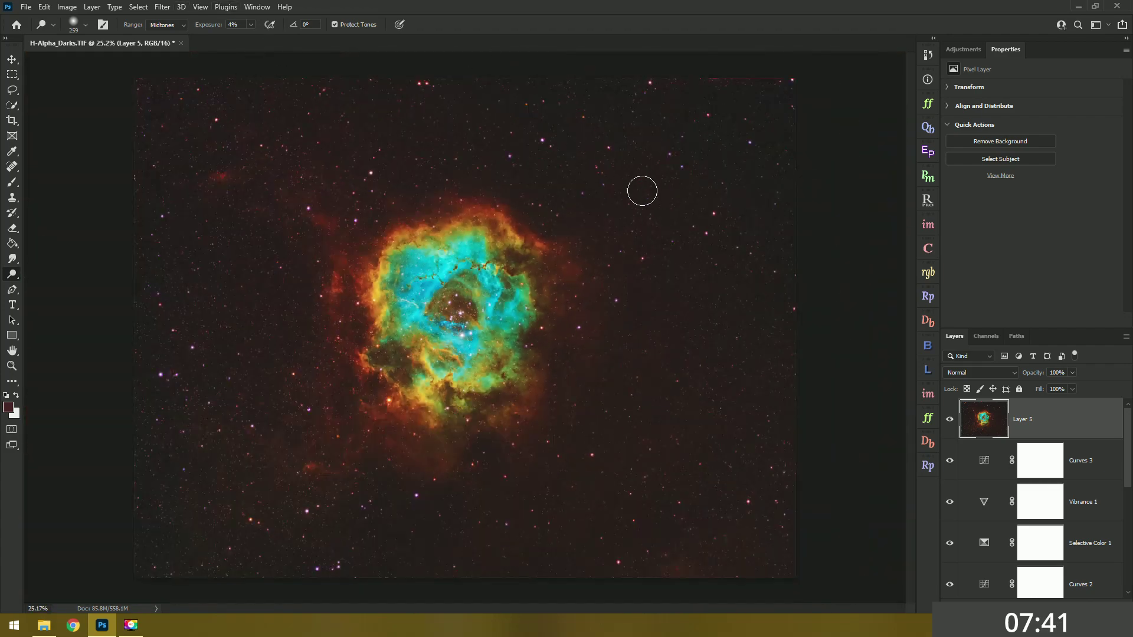
- Open the merged layer in the Camera Raw Filter with a close view of the nebula's orange filaments
{"action": "left_click", "coordinate": [981, 52]}
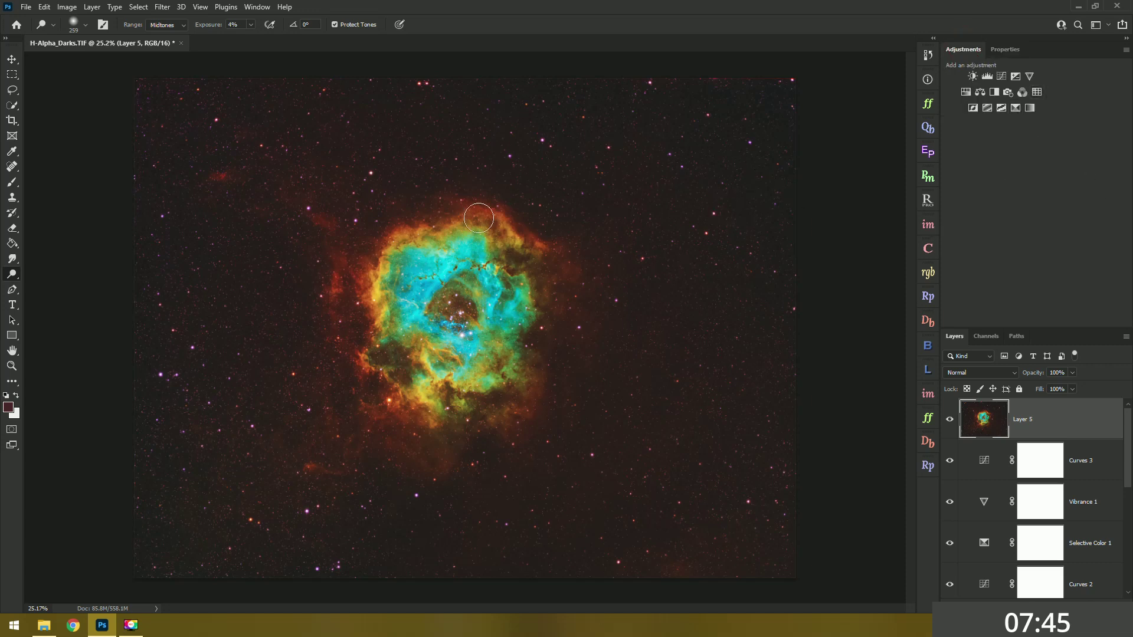
{"action": "left_click", "coordinate": [11, 365]}
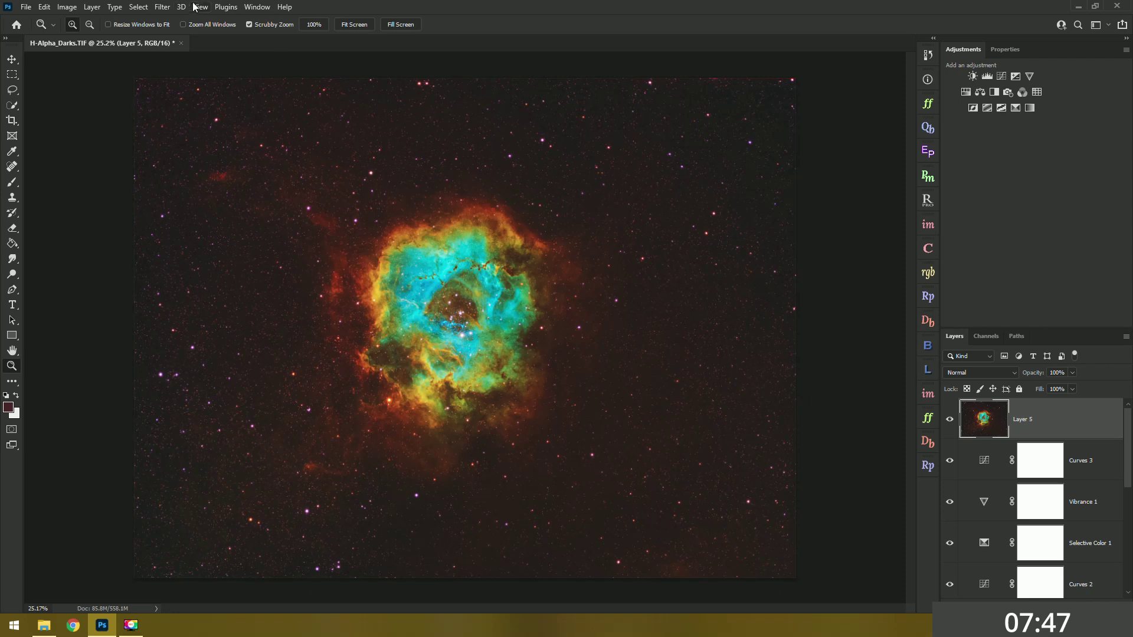
{"action": "left_click", "coordinate": [163, 6]}
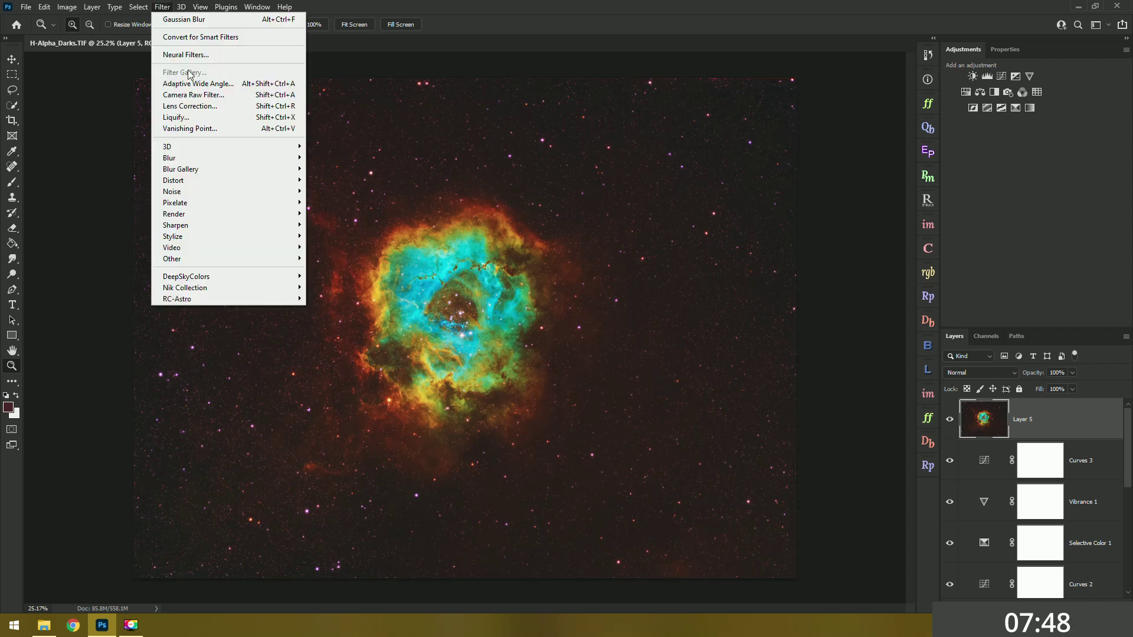
{"action": "left_click", "coordinate": [215, 97]}
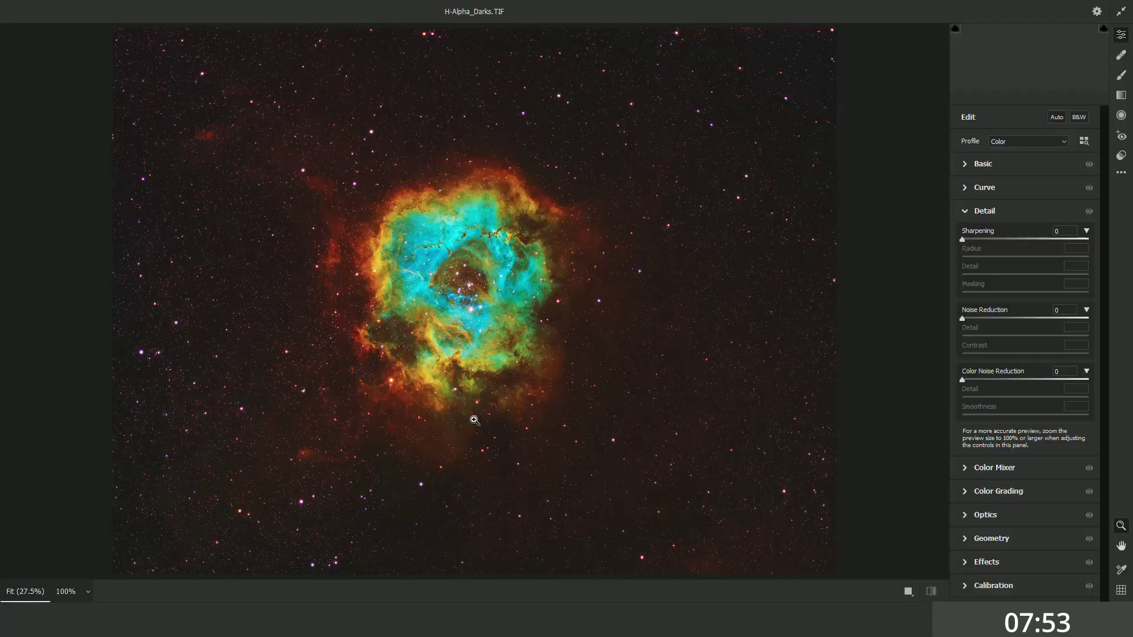
{"action": "left_click_drag", "start_coordinate": [441, 335], "coordinate": [543, 313]}
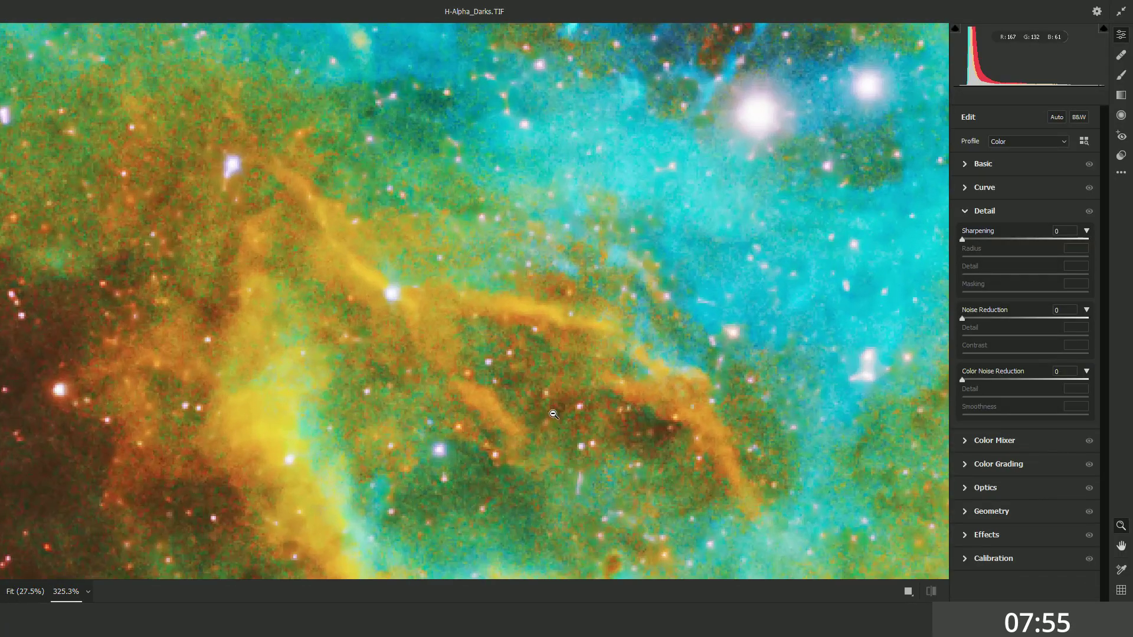
{"action": "left_click_drag", "start_coordinate": [551, 413], "coordinate": [610, 437]}
- Set noise reduction to 6 and color noise reduction to 34, adjust the color noise detail and smoothness, and apply the filter
{"action": "left_click", "coordinate": [991, 379]}
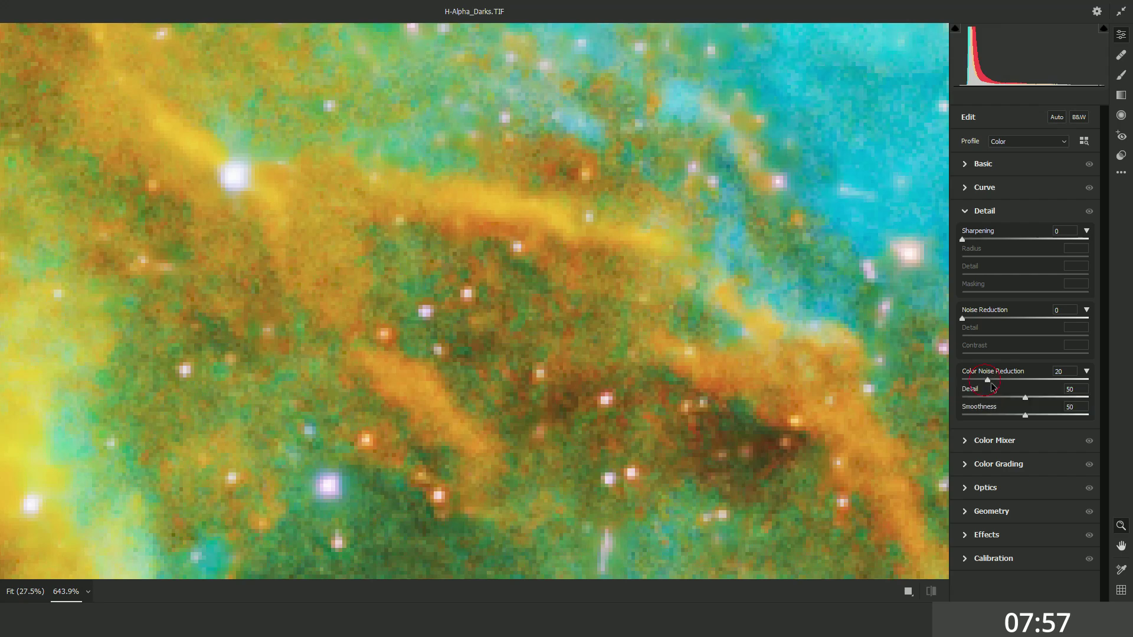
{"action": "left_click_drag", "start_coordinate": [992, 382], "coordinate": [994, 382]}
{"action": "left_click", "coordinate": [975, 319]}
{"action": "left_click_drag", "start_coordinate": [977, 319], "coordinate": [970, 319]}
{"action": "left_click", "coordinate": [999, 381]}
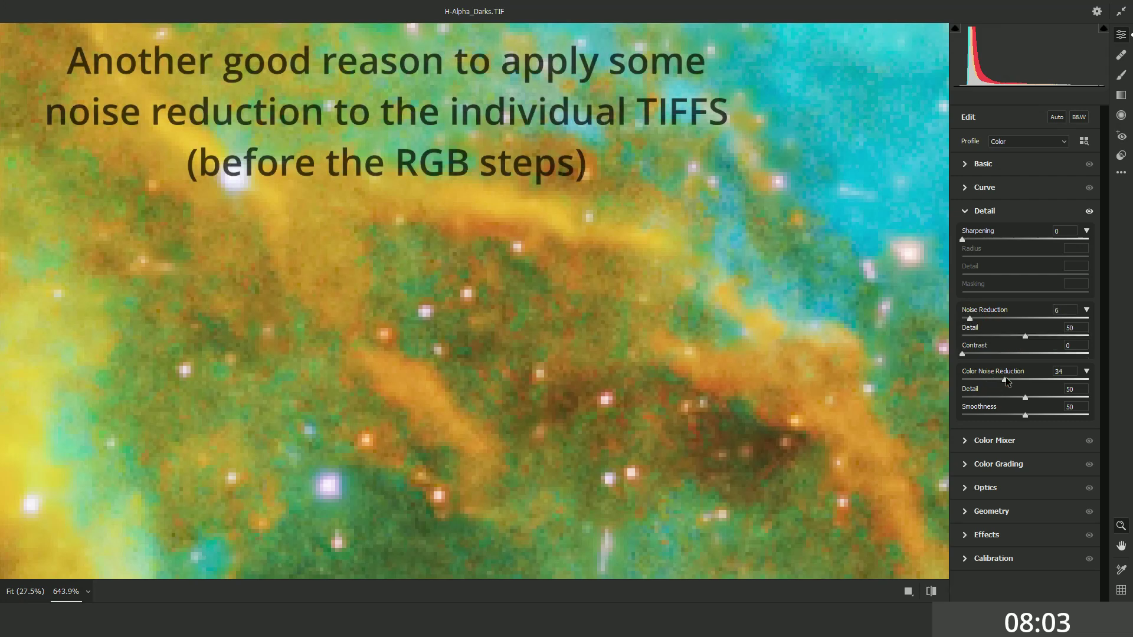
{"action": "left_click_drag", "start_coordinate": [1019, 401], "coordinate": [1058, 417]}
{"action": "key", "text": "ctrl+0"}
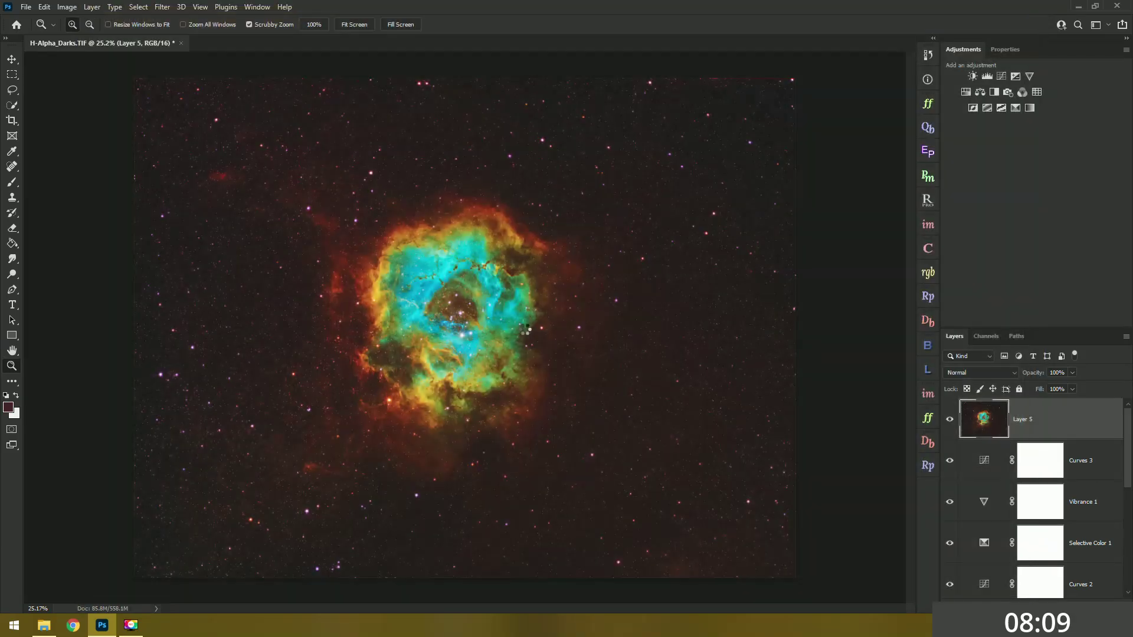
- Compare the nebula's noise up close with the merged layer hidden and shown, and return to the full image
{"action": "left_click_drag", "start_coordinate": [446, 354], "coordinate": [466, 350]}
{"action": "left_click", "coordinate": [947, 423]}
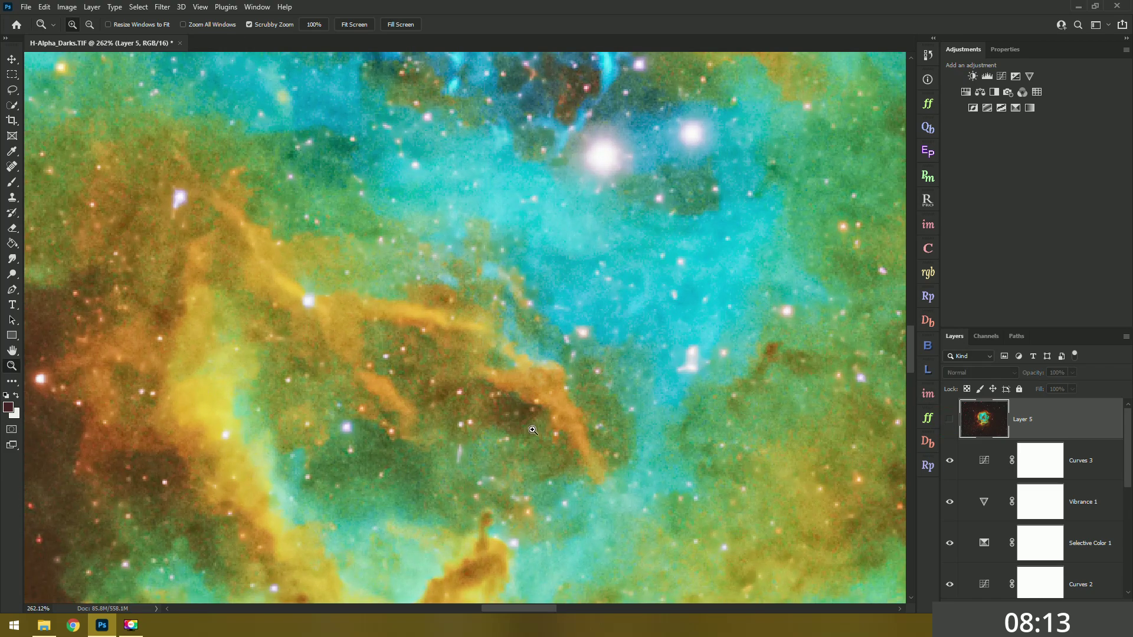
{"action": "left_click_drag", "start_coordinate": [507, 425], "coordinate": [514, 424]}
{"action": "left_click", "coordinate": [945, 423]}
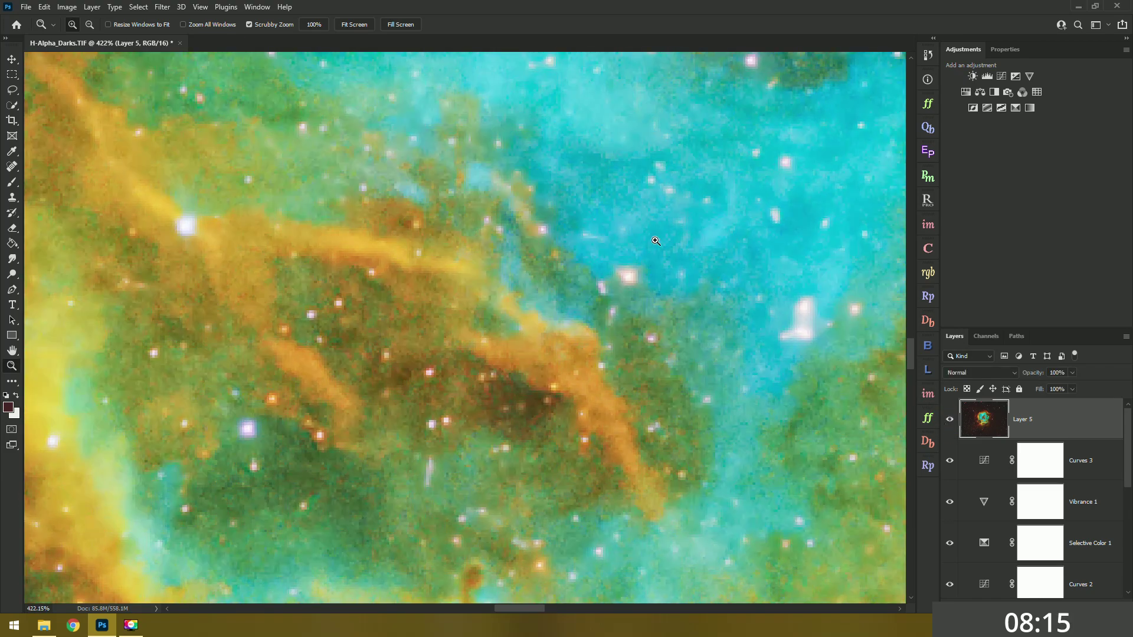
{"action": "left_click", "coordinate": [355, 25]}
{"action": "left_click_drag", "start_coordinate": [500, 342], "coordinate": [502, 344]}
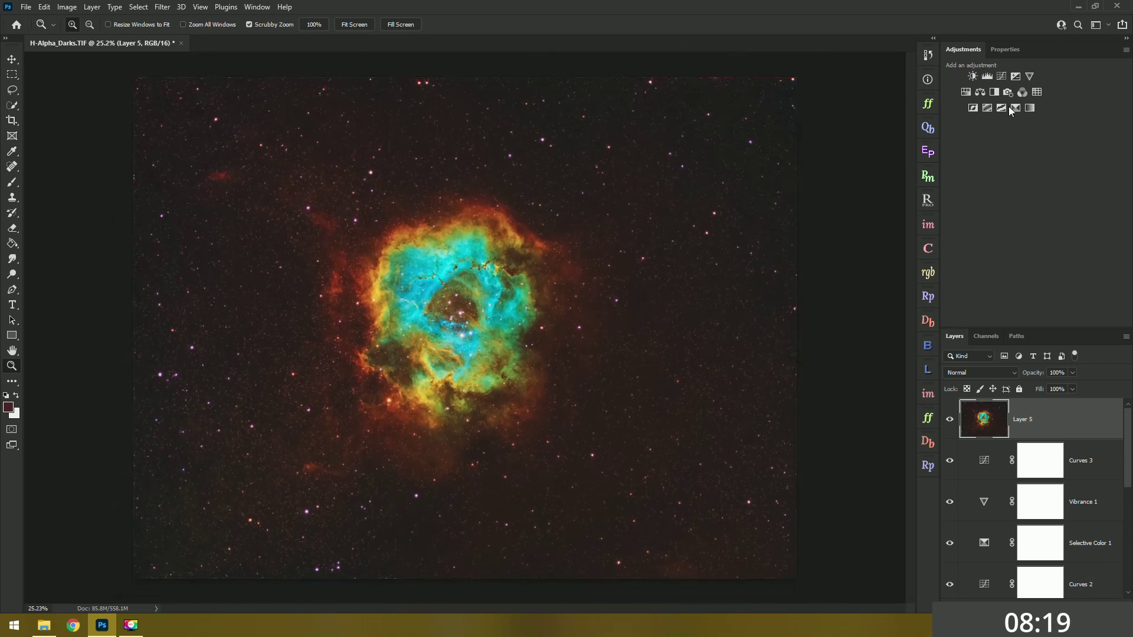
- Crop the image slightly on all sides at its original ratio to trim the uneven edges
{"action": "left_click", "coordinate": [12, 120]}
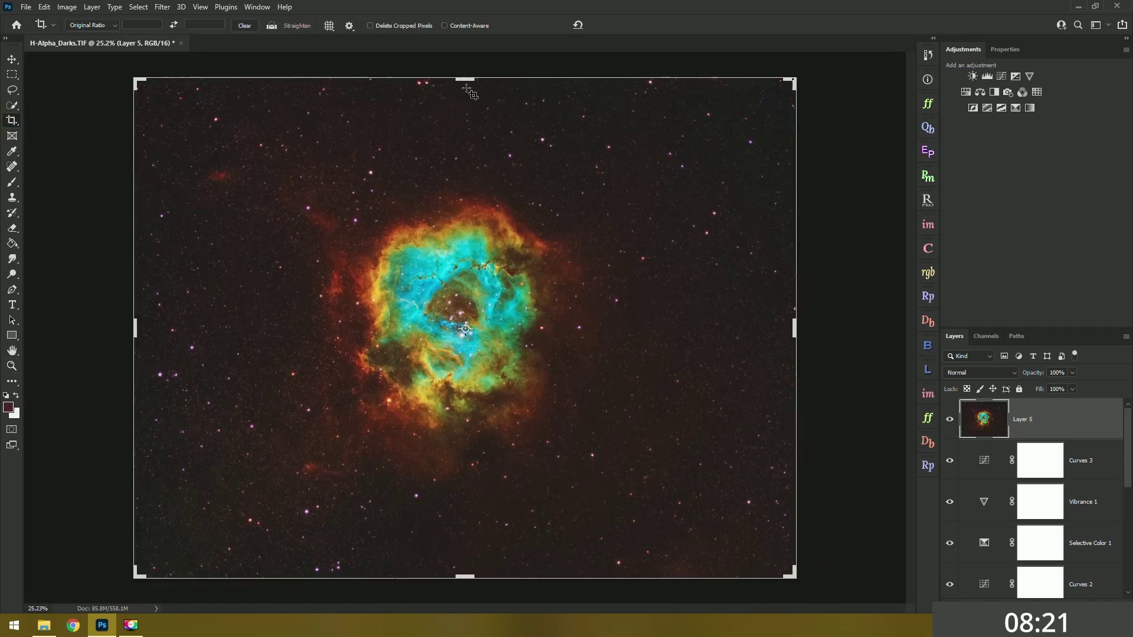
{"action": "left_click_drag", "start_coordinate": [462, 85], "coordinate": [470, 84]}
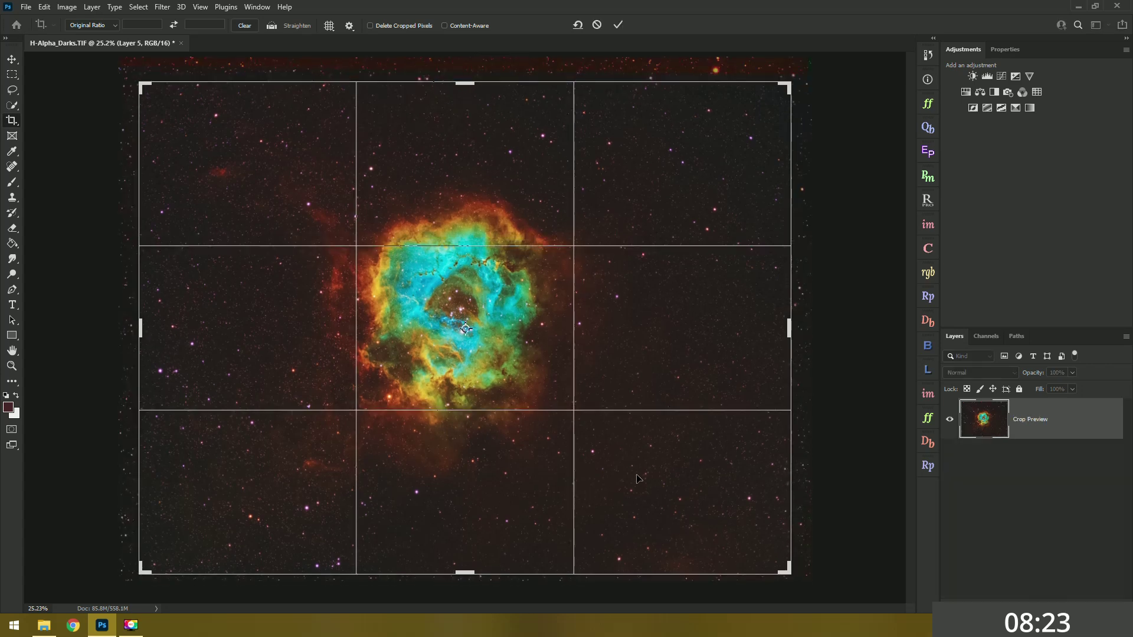
{"action": "left_click_drag", "start_coordinate": [462, 571], "coordinate": [464, 562]}
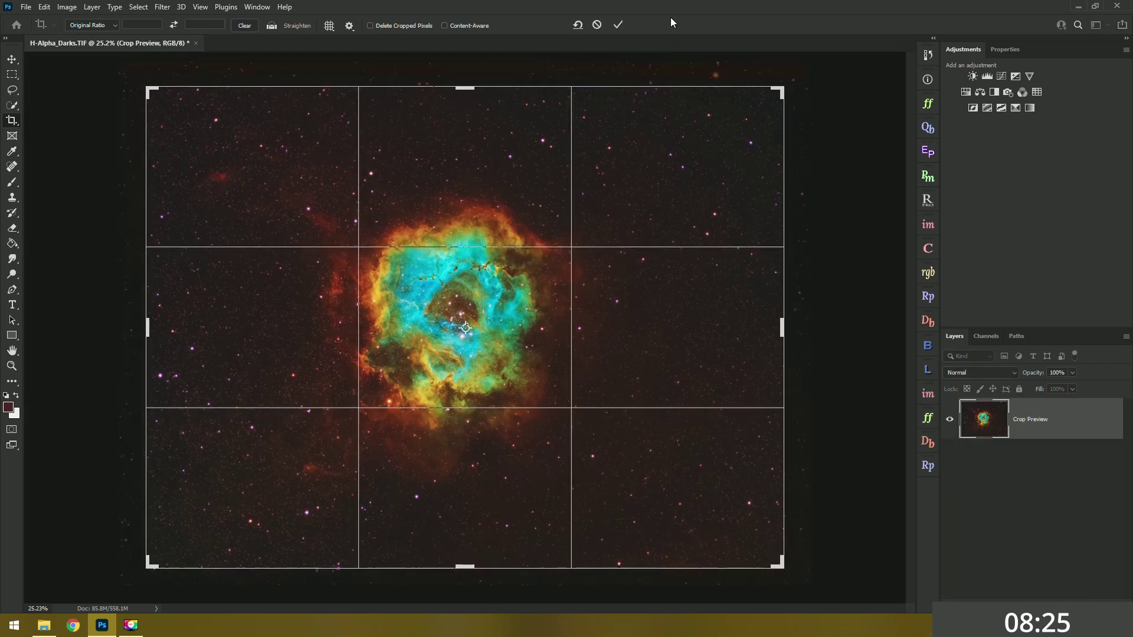
{"action": "left_click", "coordinate": [617, 27]}
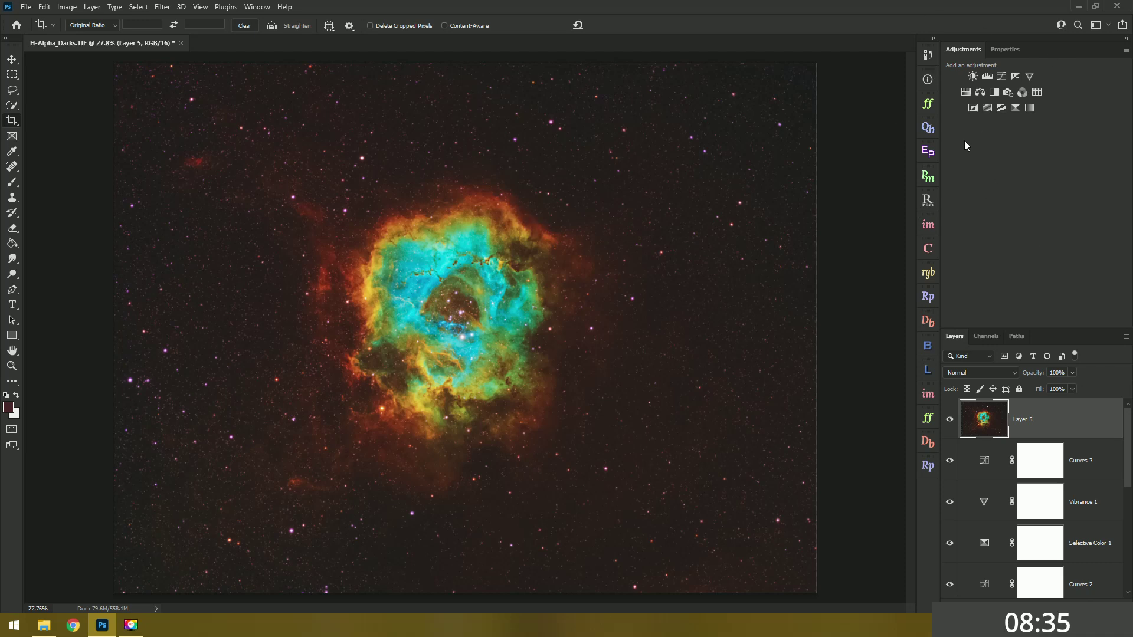
- Add a Light Vignette with the RP3 actions and compare the image with and without it
{"action": "left_click", "coordinate": [929, 106]}
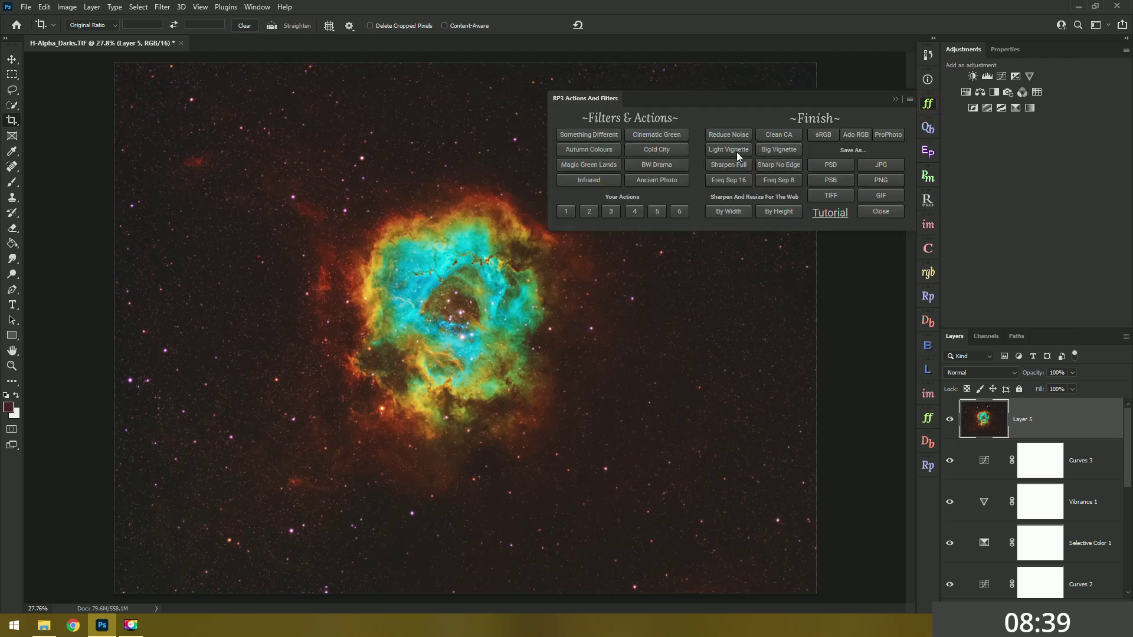
{"action": "left_click", "coordinate": [736, 151]}
{"action": "left_click", "coordinate": [893, 98]}
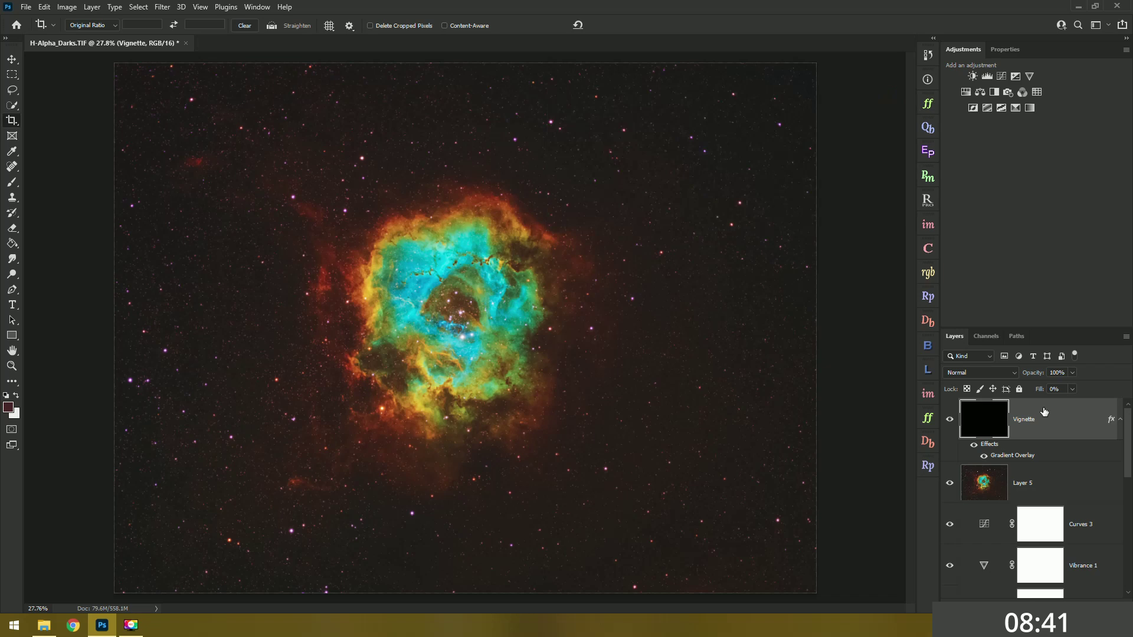
{"action": "left_click", "coordinate": [950, 420]}
{"action": "scroll", "coordinate": [504, 356], "scroll_direction": "down", "scroll_amount": 2}
{"action": "scroll", "coordinate": [504, 356], "scroll_direction": "up", "scroll_amount": 1}
{"action": "scroll", "coordinate": [508, 361], "scroll_direction": "up", "scroll_amount": 1}
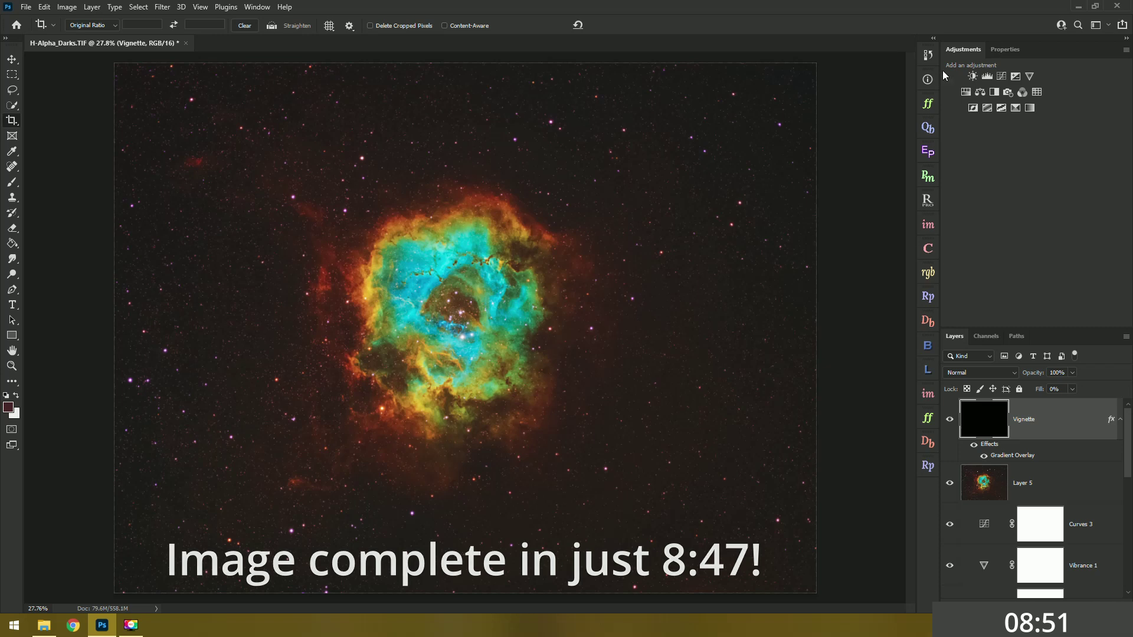
- Return to the document's opening history state to view the original unprocessed H-Alpha image
{"action": "left_click", "coordinate": [927, 55]}
{"action": "scroll", "coordinate": [849, 80], "scroll_direction": "up", "scroll_amount": 10}
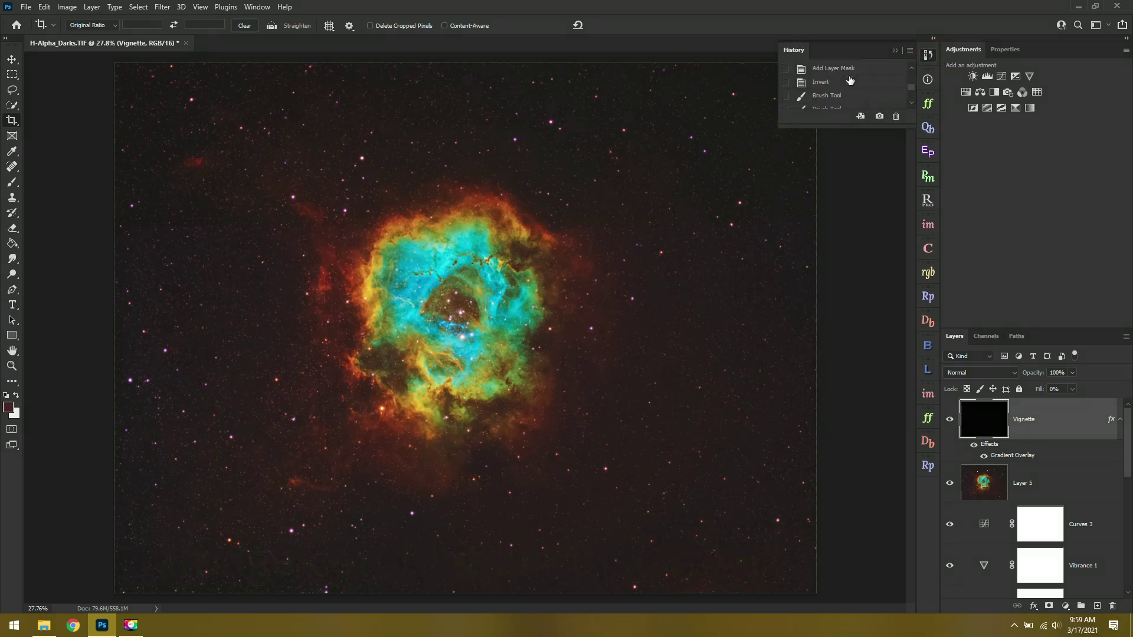
{"action": "left_click", "coordinate": [846, 74]}
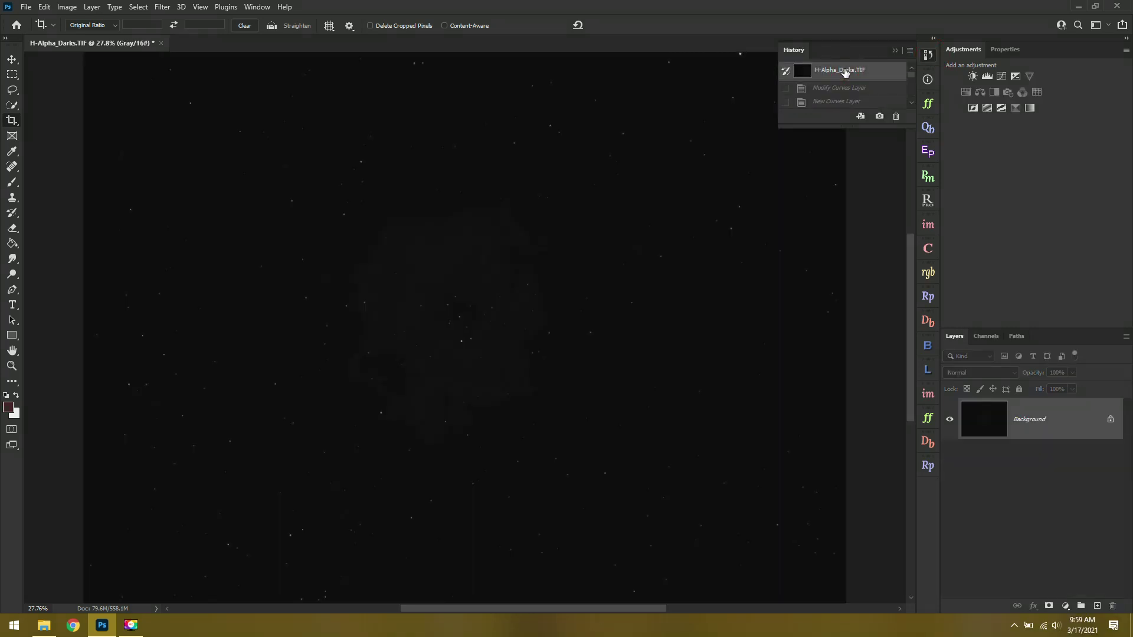
- Restore the document's latest history state, the vignette layer's Name Change, and collapse the history list
{"action": "scroll", "coordinate": [845, 82], "scroll_direction": "down", "scroll_amount": 3}
{"action": "scroll", "coordinate": [845, 72], "scroll_direction": "down", "scroll_amount": 2}
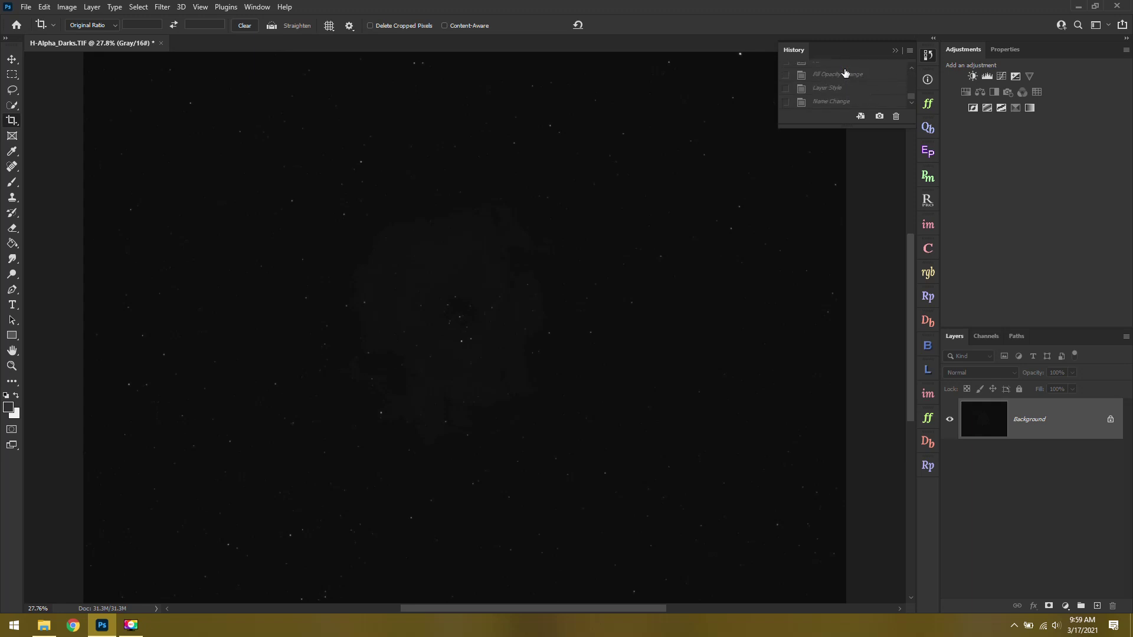
{"action": "left_click", "coordinate": [844, 101]}
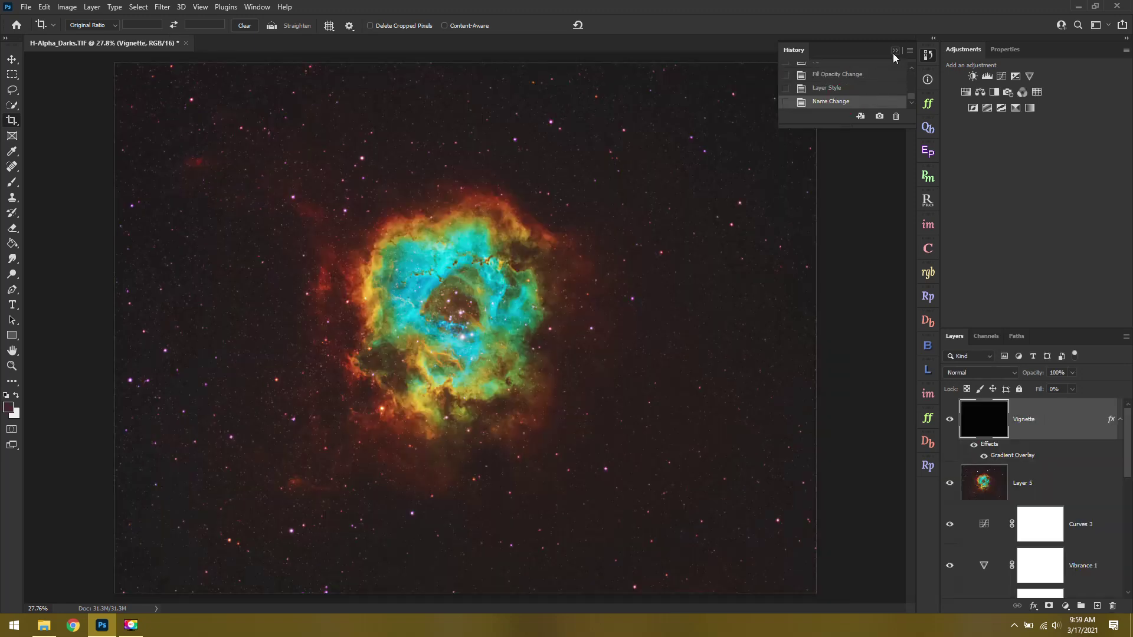
{"action": "left_click", "coordinate": [894, 50]}
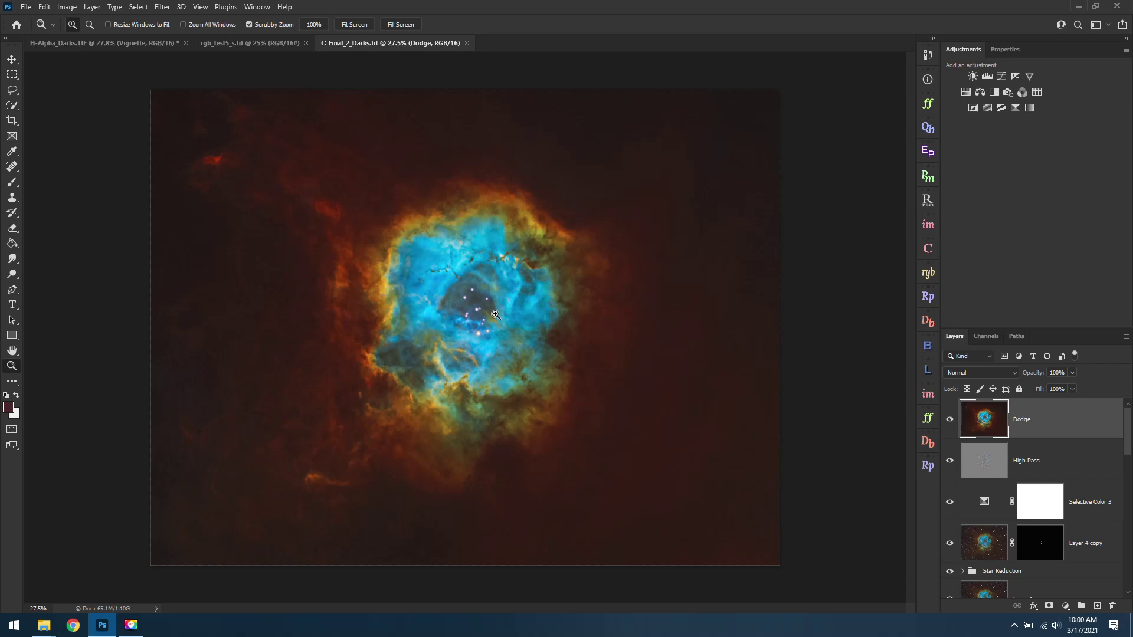
- Compare the H-Alpha_Darks image with Final_2_Darks, examine the latter's nebula core and lower edge up close, and fit it on screen
{"action": "left_click", "coordinate": [94, 45]}
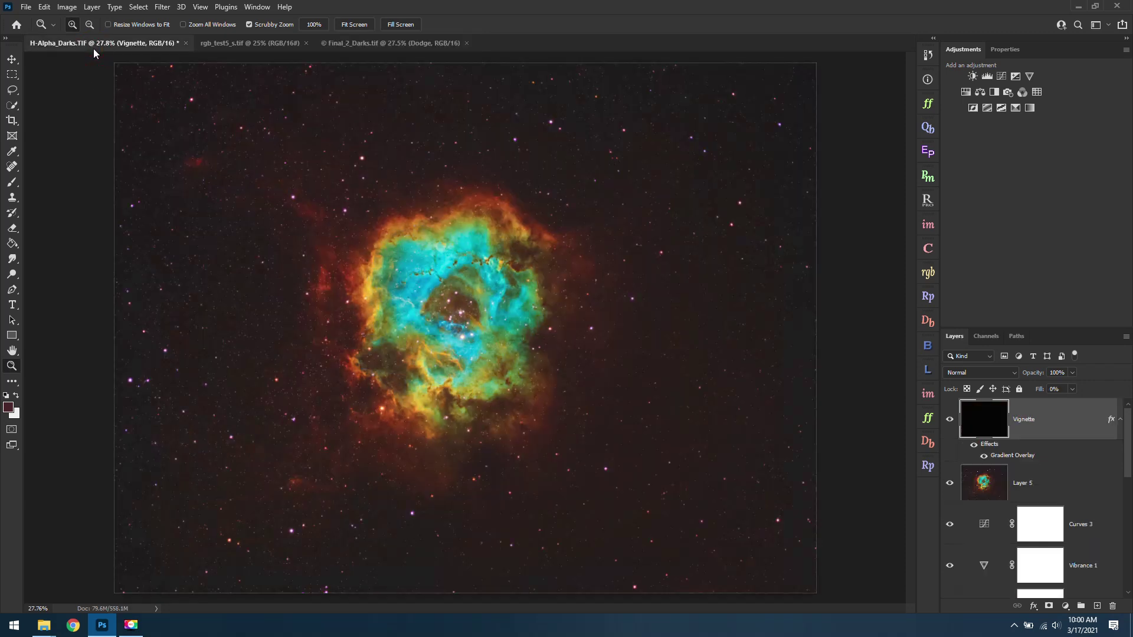
{"action": "left_click", "coordinate": [370, 45]}
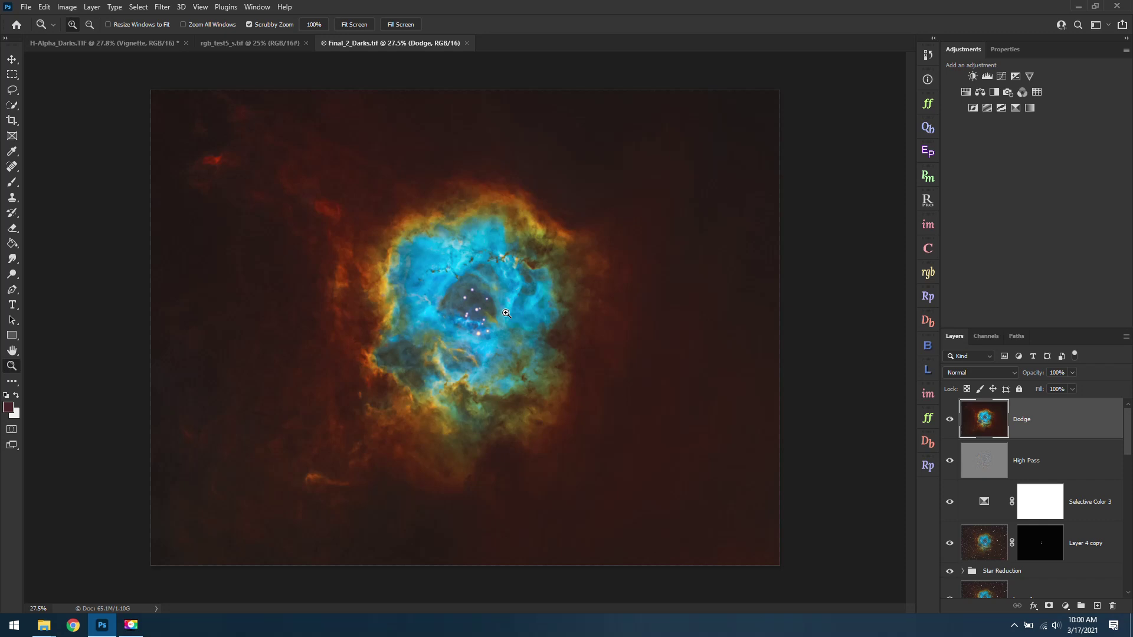
{"action": "left_click_drag", "start_coordinate": [487, 333], "coordinate": [542, 348]}
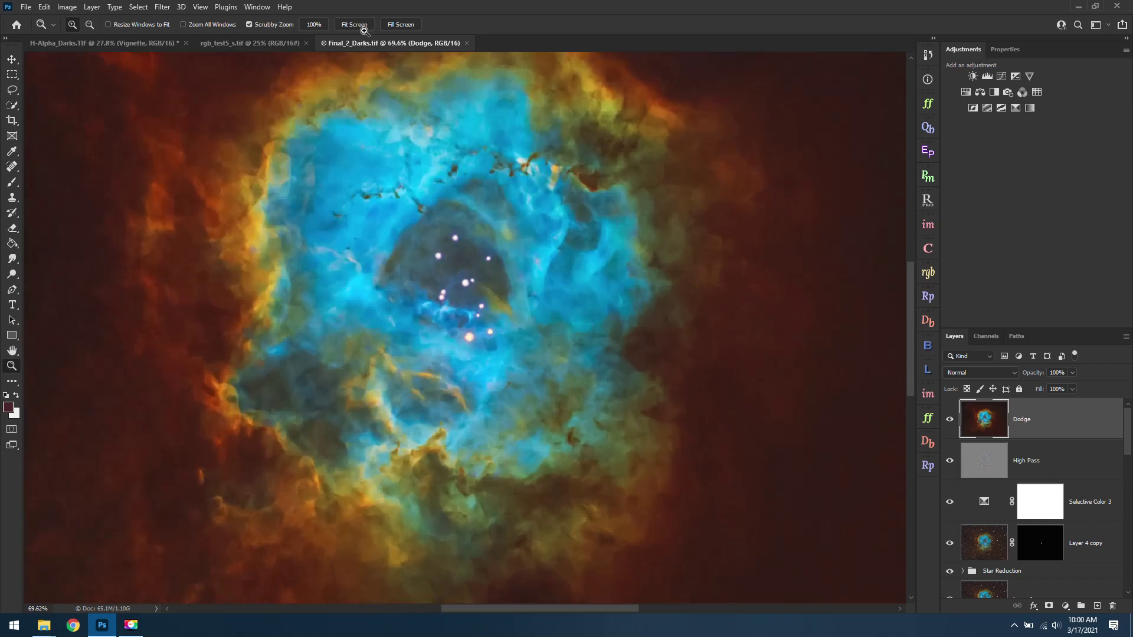
{"action": "left_click_drag", "start_coordinate": [472, 458], "coordinate": [518, 478]}
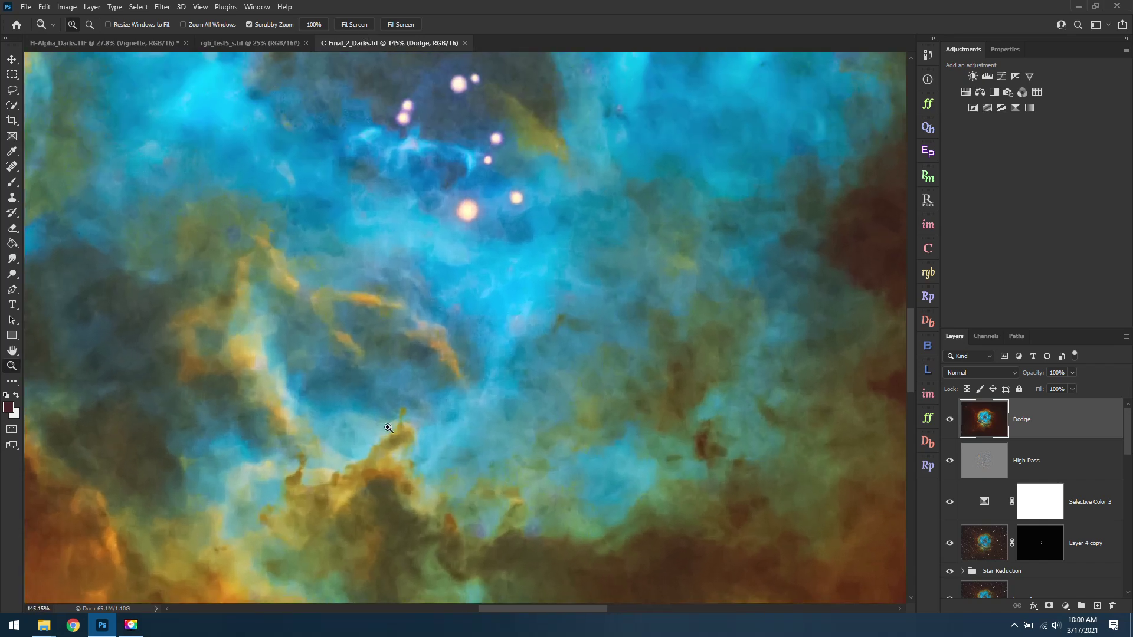
{"action": "left_click", "coordinate": [356, 25]}
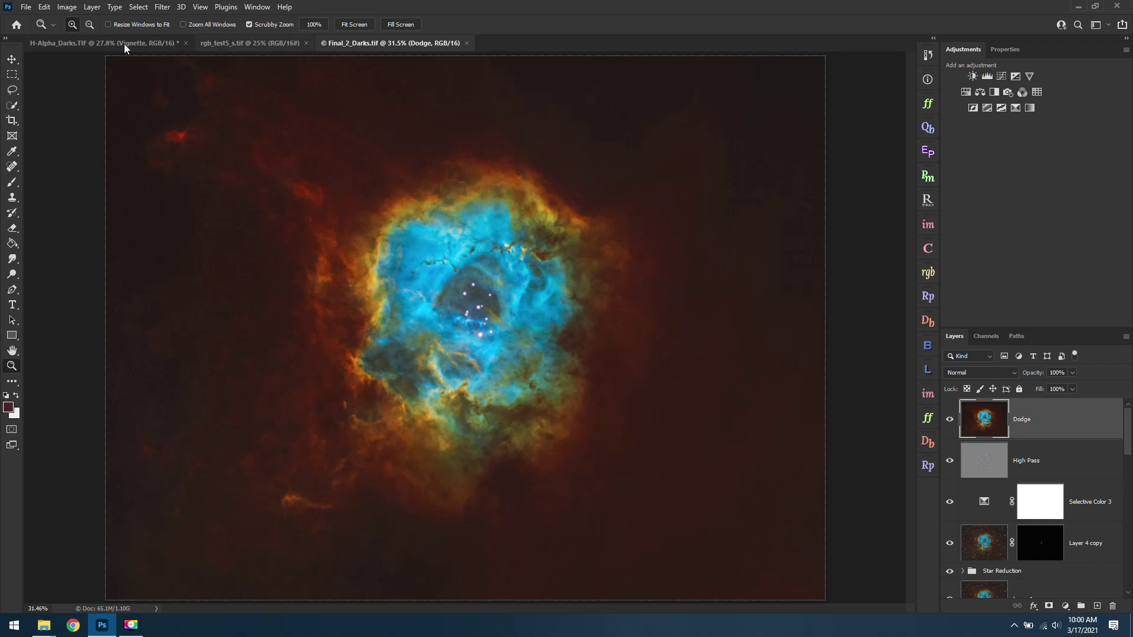
- Examine the starless nebula in rgb_test5_s.tif at several magnifications and compare the full image with H-Alpha_Darks
{"action": "left_click", "coordinate": [270, 44]}
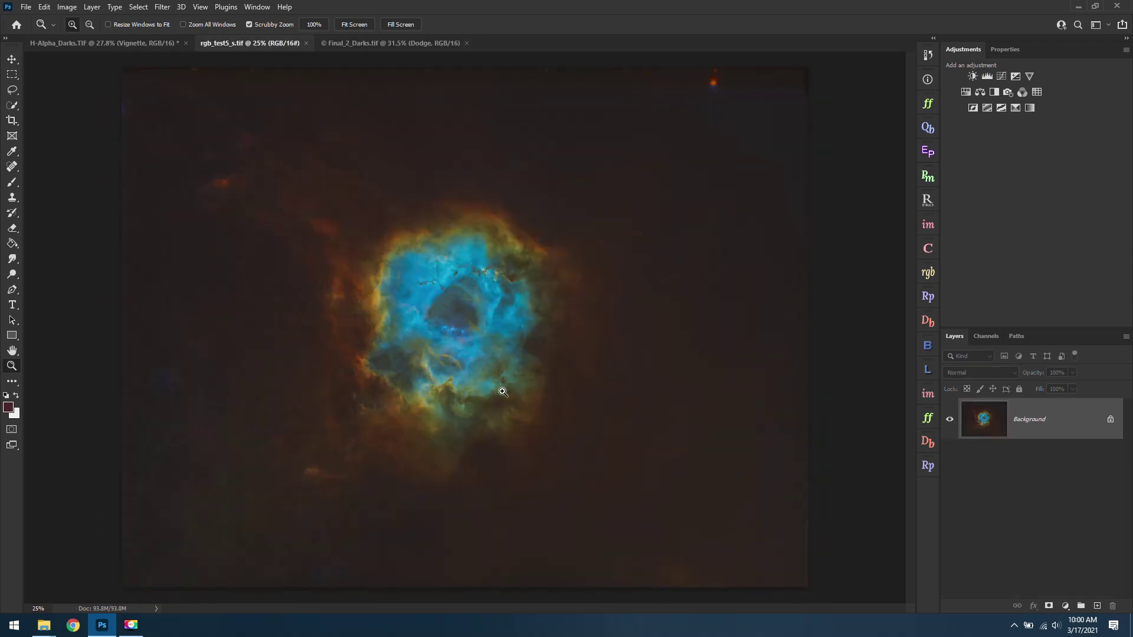
{"action": "left_click_drag", "start_coordinate": [476, 352], "coordinate": [488, 300]}
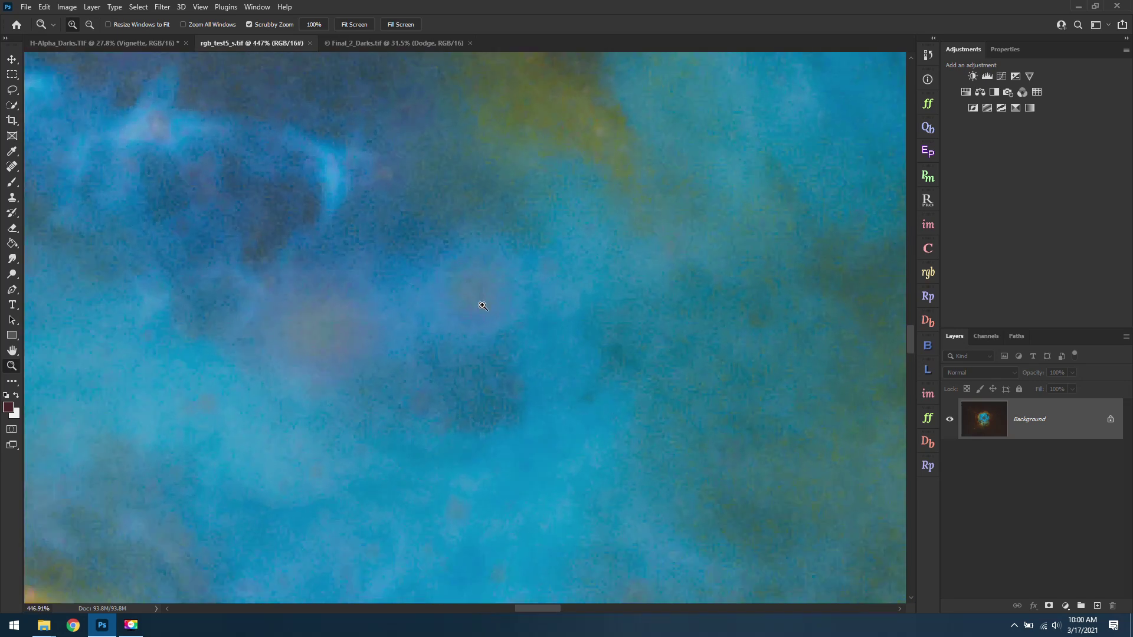
{"action": "left_click_drag", "start_coordinate": [338, 368], "coordinate": [217, 126]}
{"action": "left_click_drag", "start_coordinate": [430, 298], "coordinate": [392, 212]}
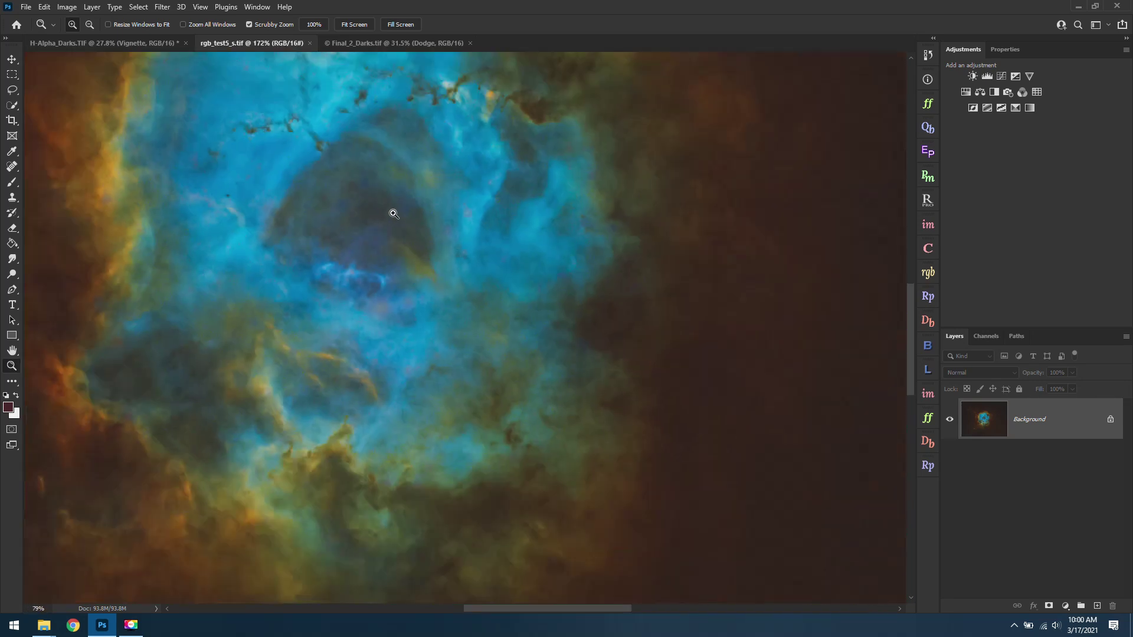
{"action": "scroll", "coordinate": [490, 177], "scroll_direction": "up", "scroll_amount": 6}
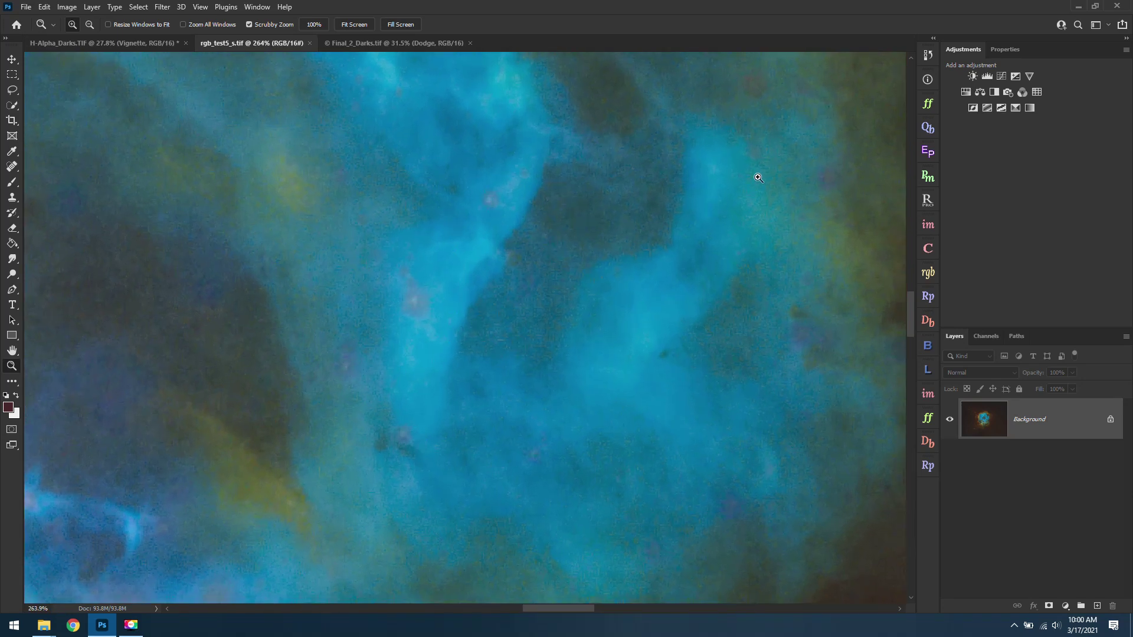
{"action": "left_click", "coordinate": [354, 24]}
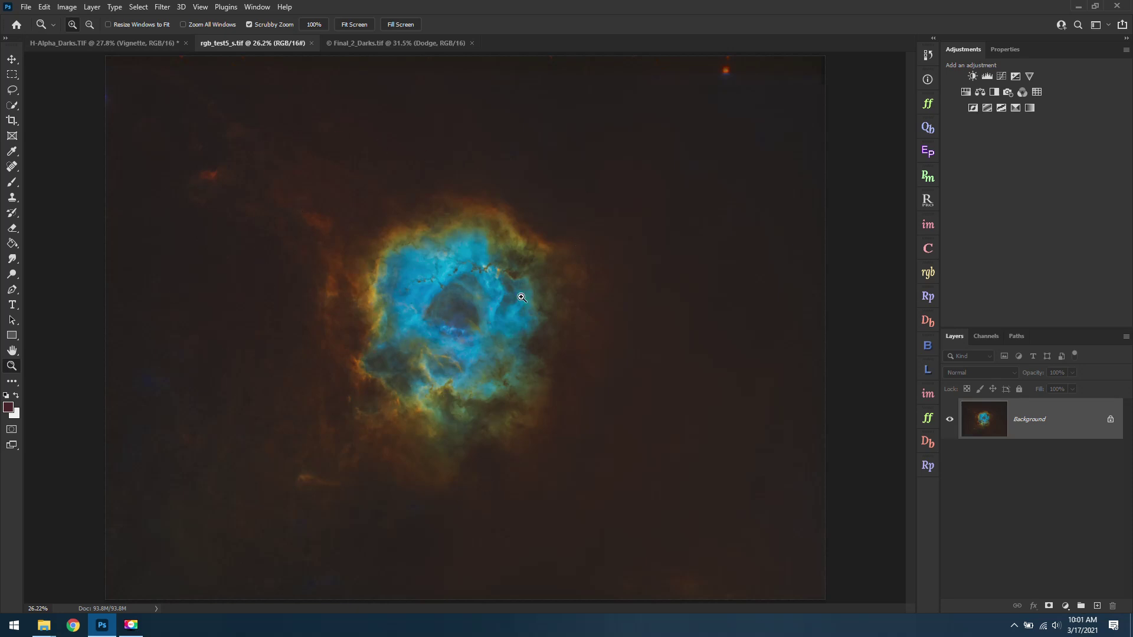
{"action": "left_click", "coordinate": [108, 47]}
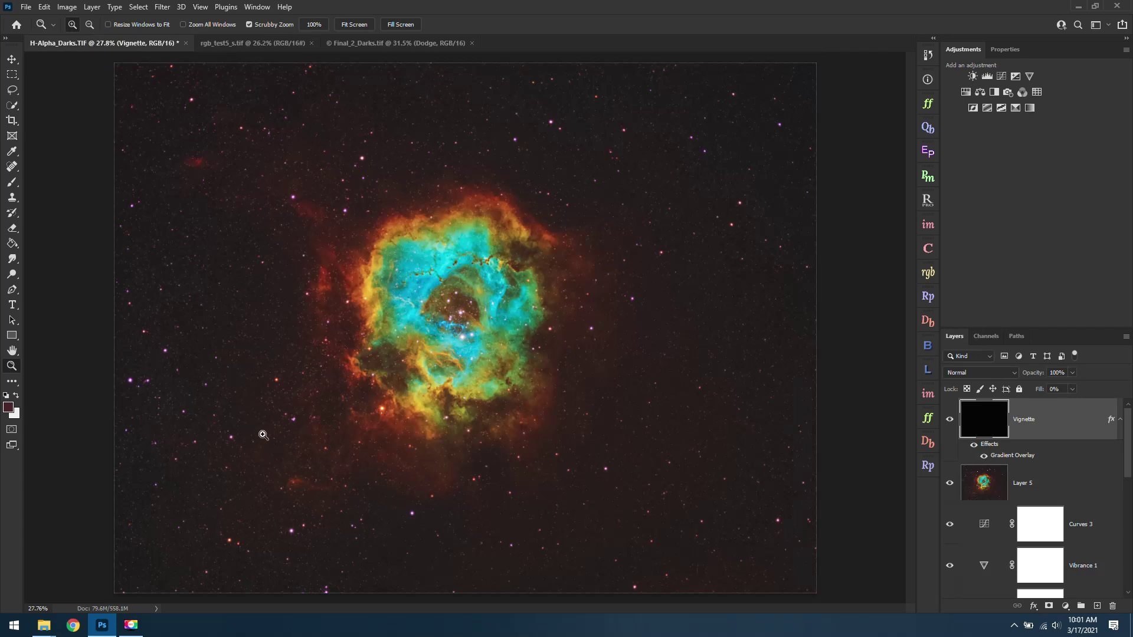
- Add a Curves adjustment to rgb_test5_s.tif, raising the nebula's blue from 109 to 119 and lowering the background from 24 to 16
{"action": "left_click", "coordinate": [287, 43]}
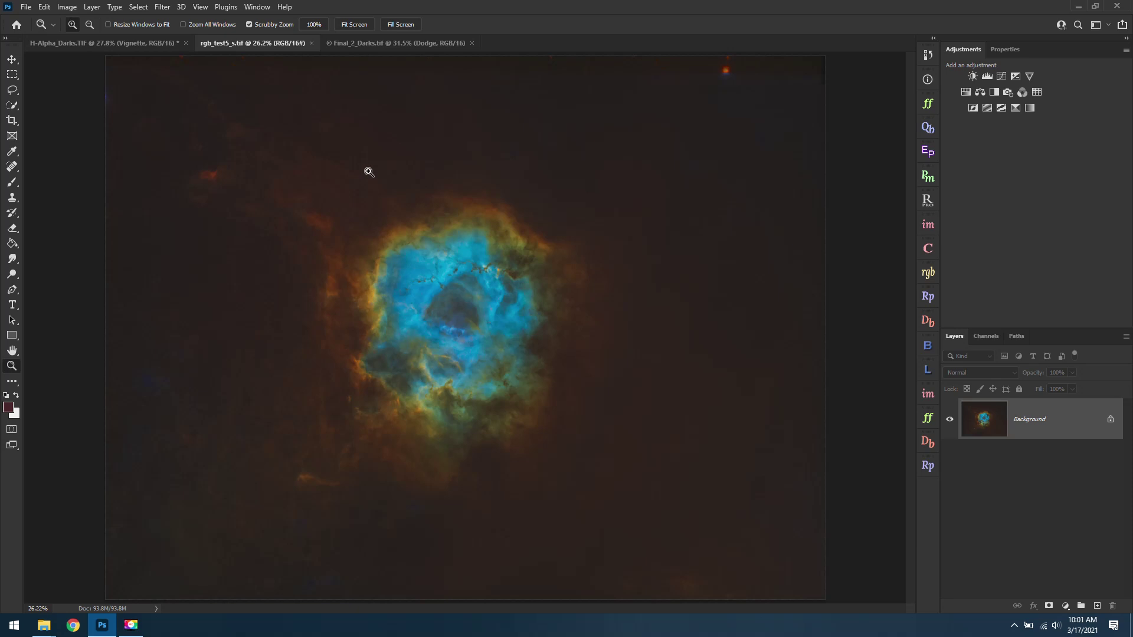
{"action": "left_click", "coordinate": [999, 76]}
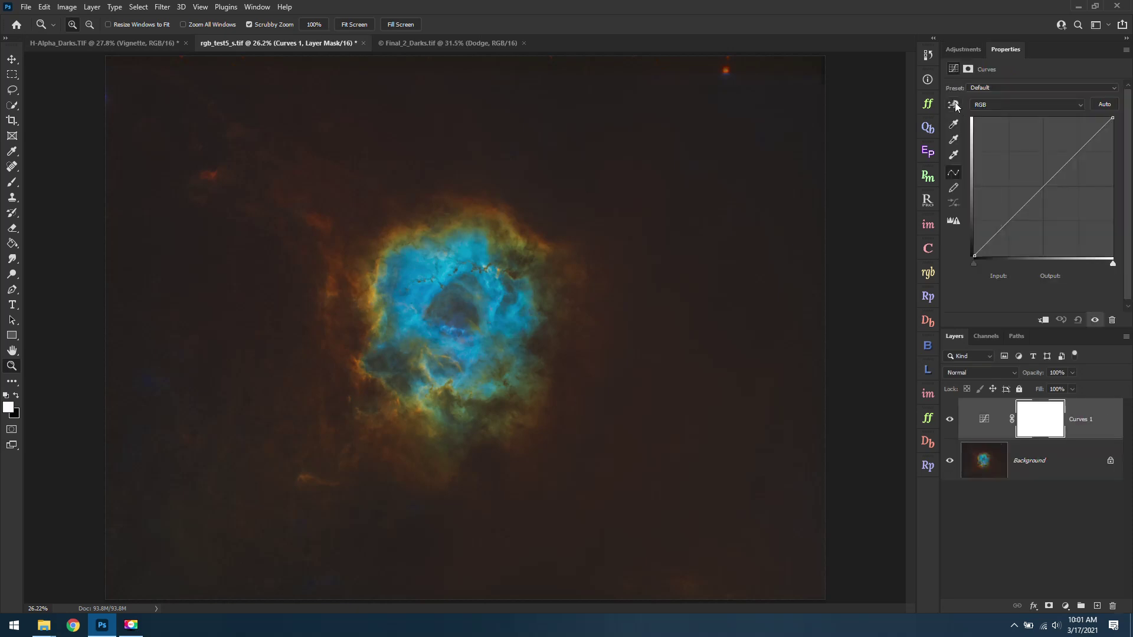
{"action": "left_click_drag", "start_coordinate": [477, 250], "coordinate": [478, 243]}
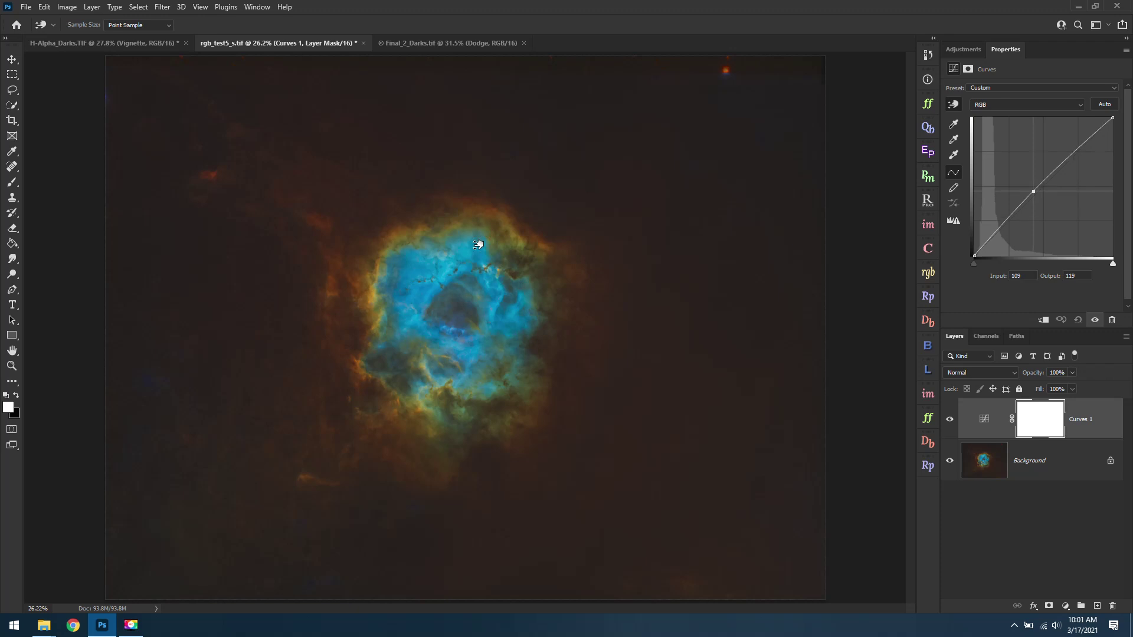
{"action": "left_click_drag", "start_coordinate": [683, 301], "coordinate": [683, 300]}
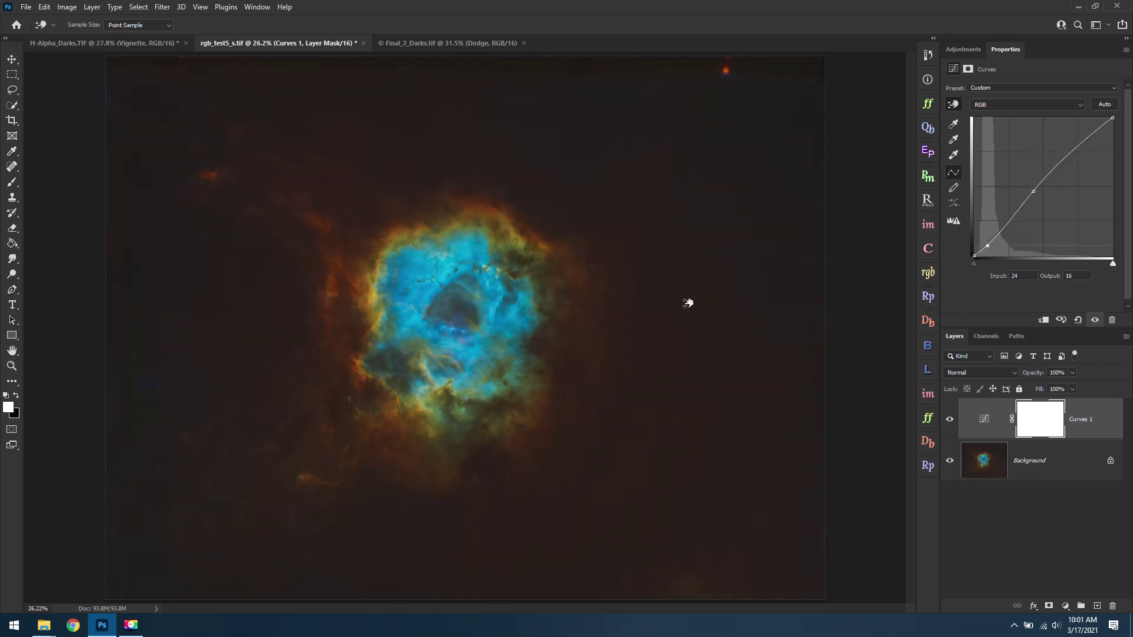
- Switch between Final_2_Darks and H-Alpha_Darks to compare their stars and colors, and inspect the H-Alpha_Darks nebula up close
{"action": "left_click", "coordinate": [390, 43]}
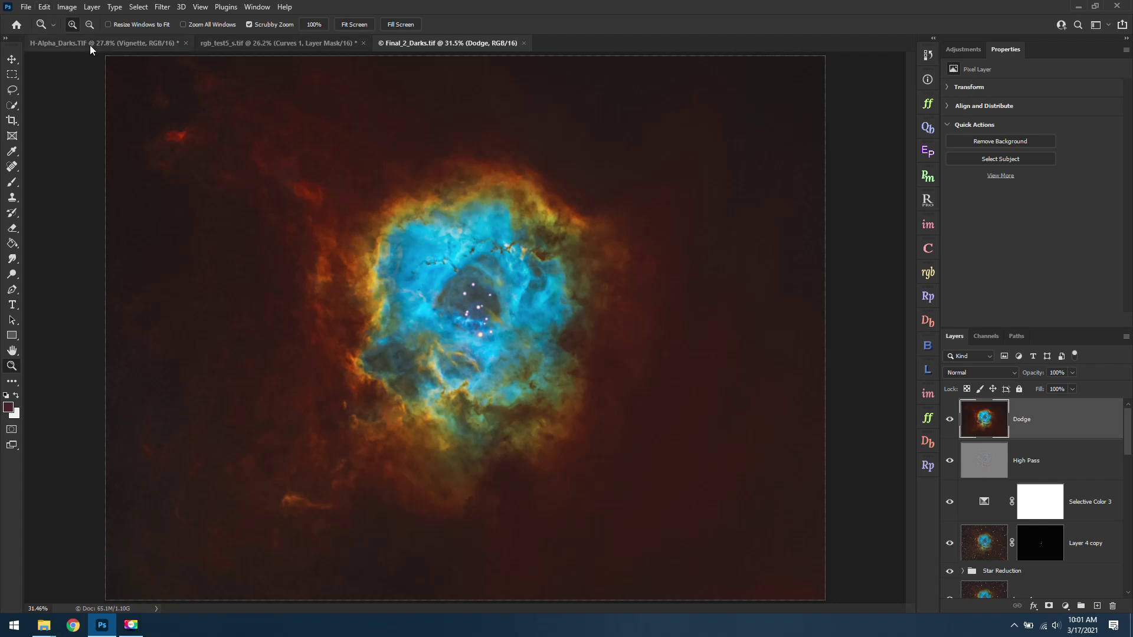
{"action": "left_click", "coordinate": [114, 40]}
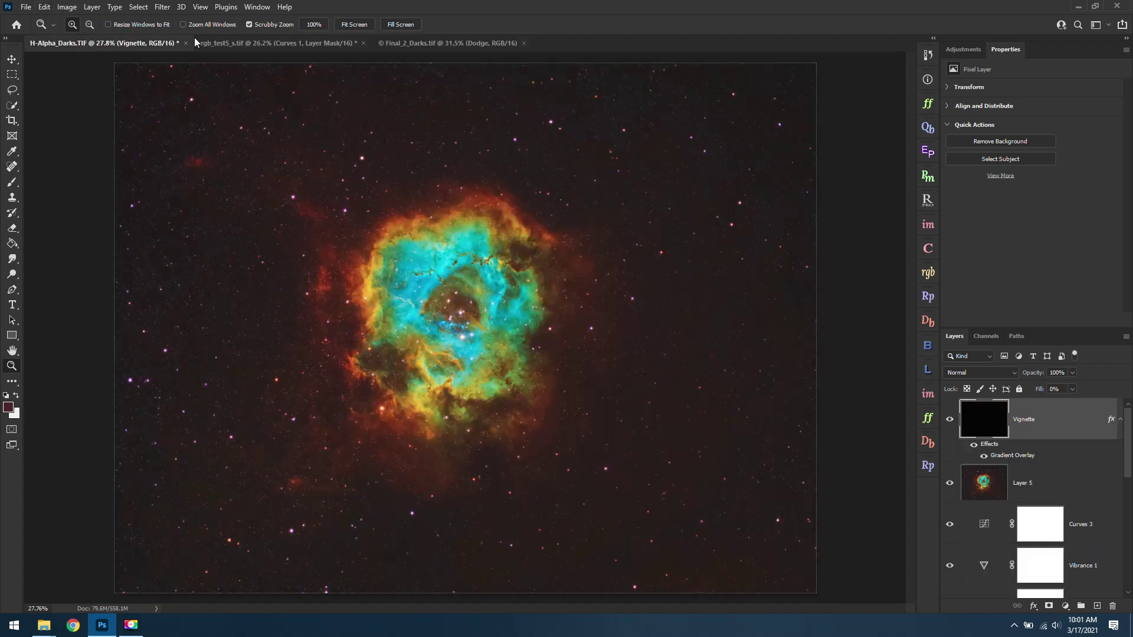
{"action": "left_click", "coordinate": [462, 40]}
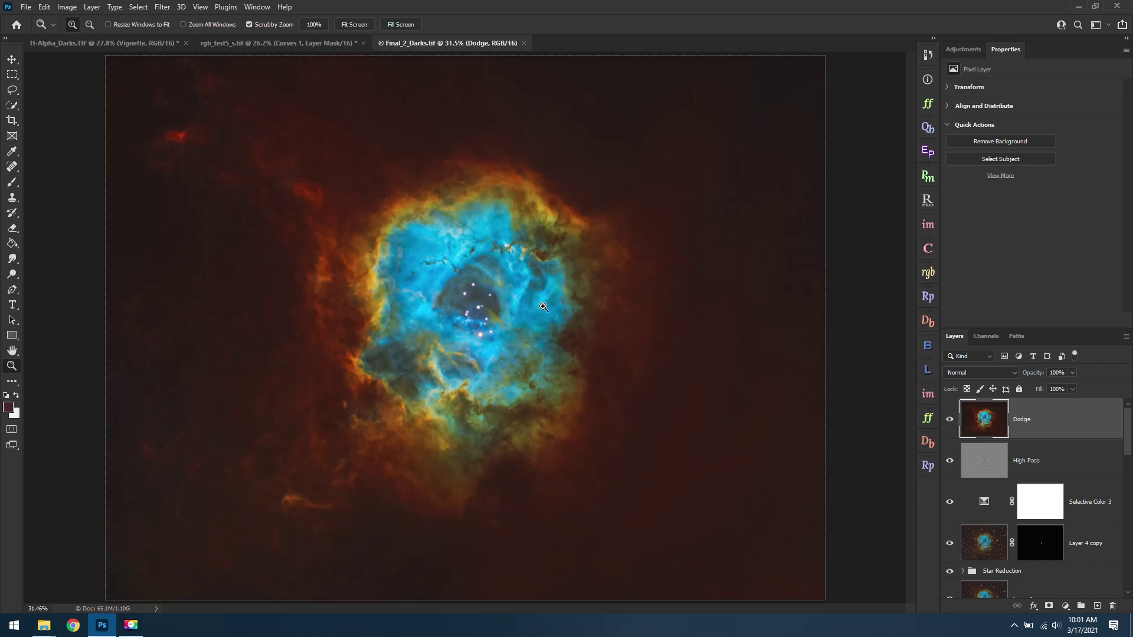
{"action": "left_click", "coordinate": [129, 46]}
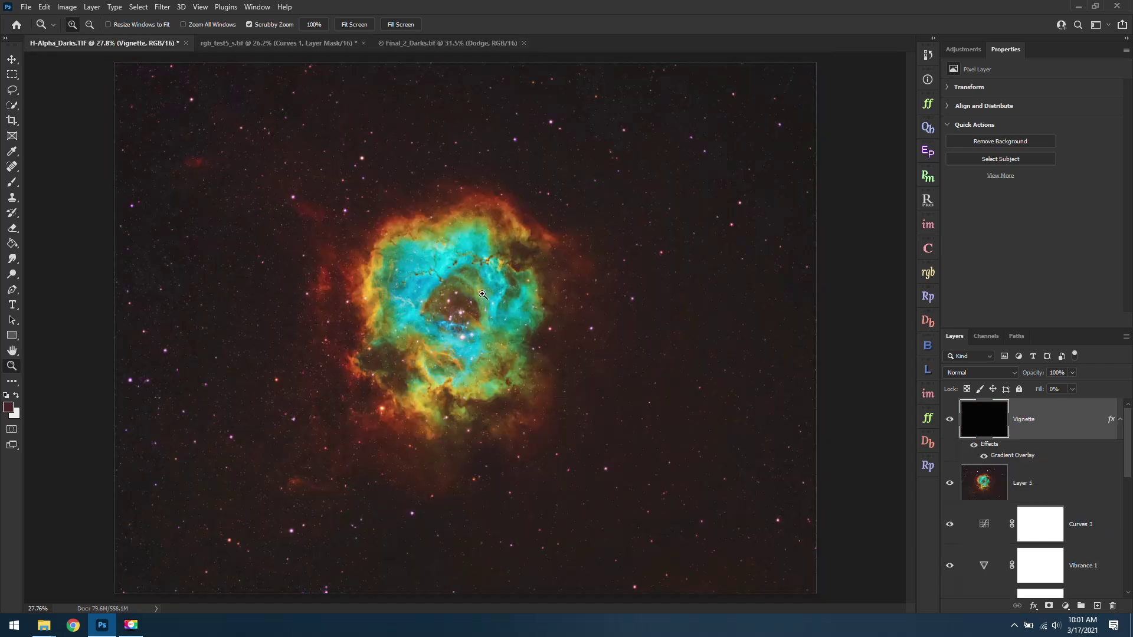
{"action": "left_click_drag", "start_coordinate": [508, 309], "coordinate": [681, 336]}
{"action": "left_click", "coordinate": [354, 24]}
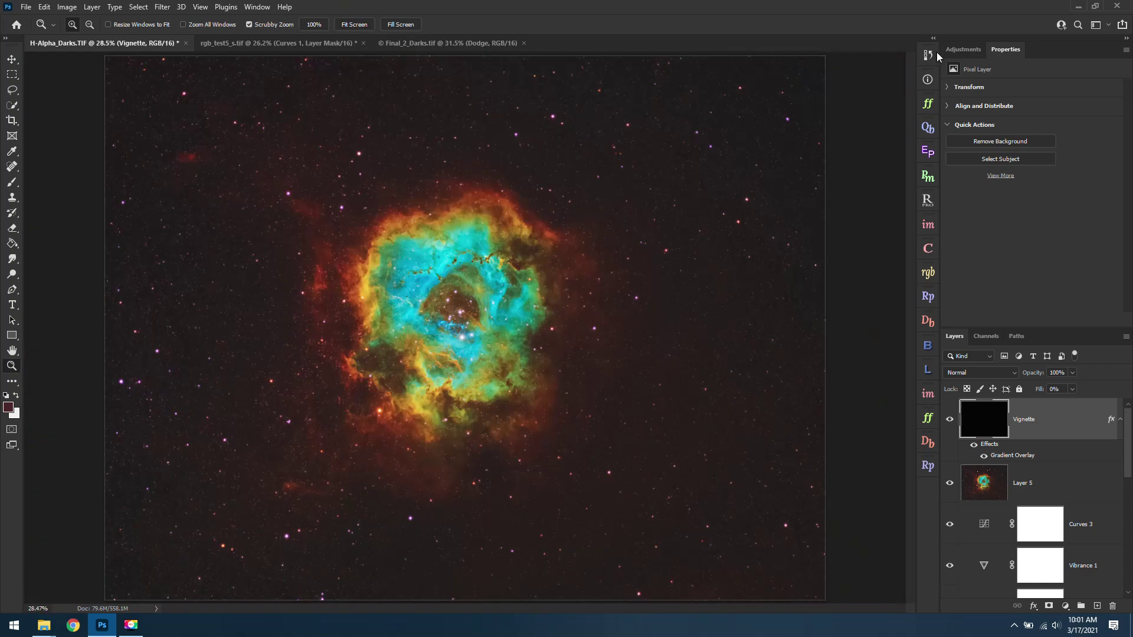
- Add a Selective Color adjustment to H-Alpha_Darks with Greens set to Cyan -29, Magenta +22 and Yellow -56
{"action": "left_click", "coordinate": [959, 51]}
{"action": "left_click_drag", "start_coordinate": [399, 256], "coordinate": [576, 194]}
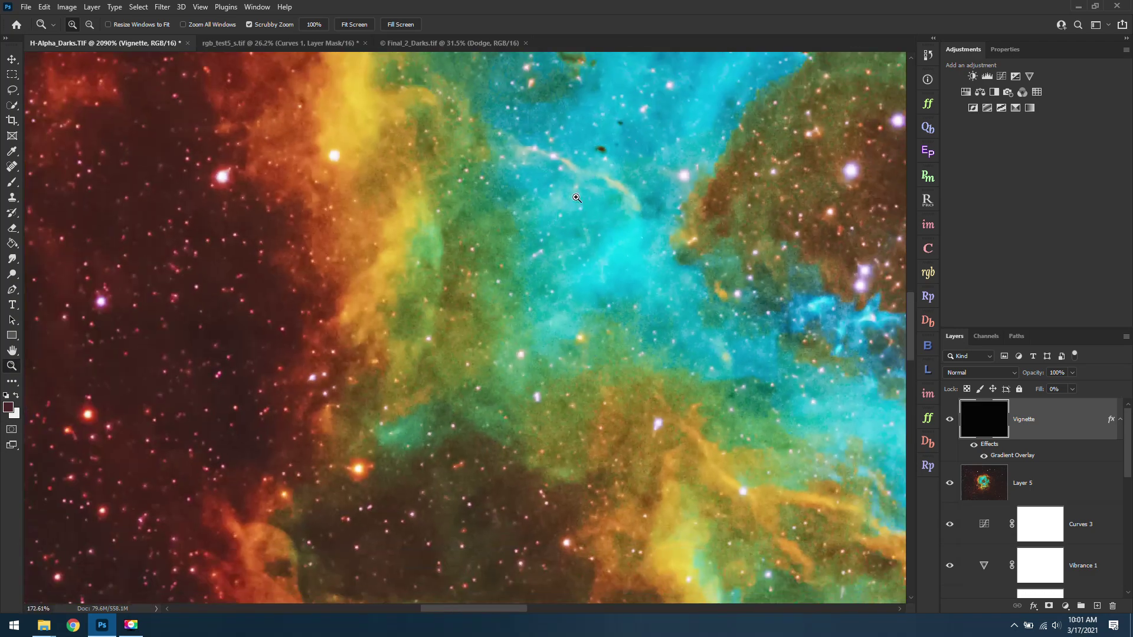
{"action": "left_click", "coordinate": [1012, 109]}
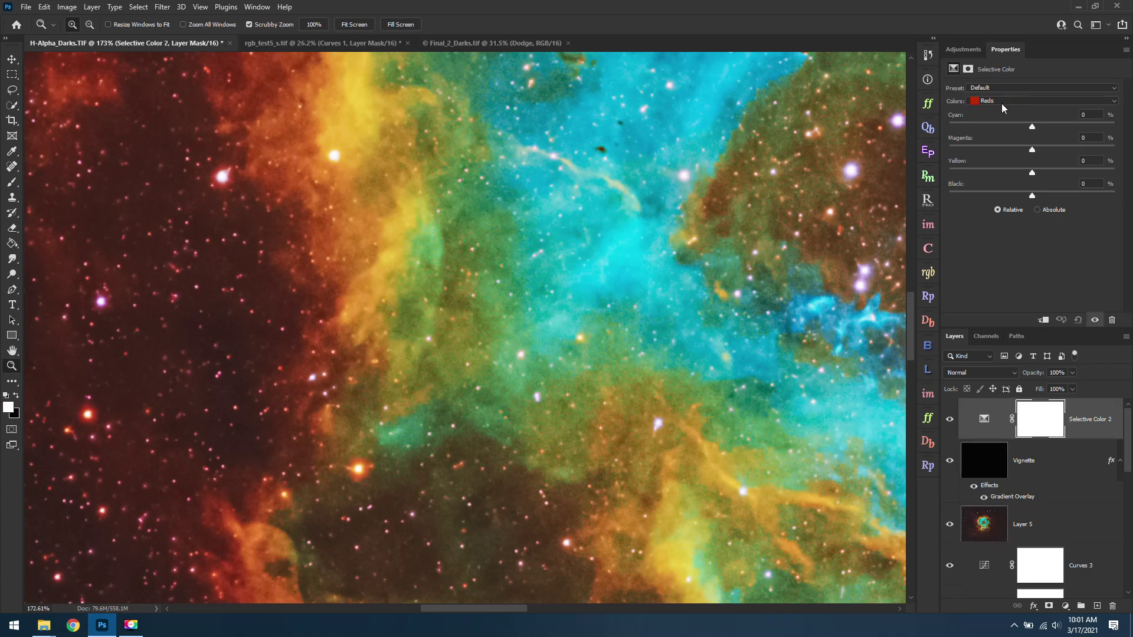
{"action": "left_click", "coordinate": [1003, 106]}
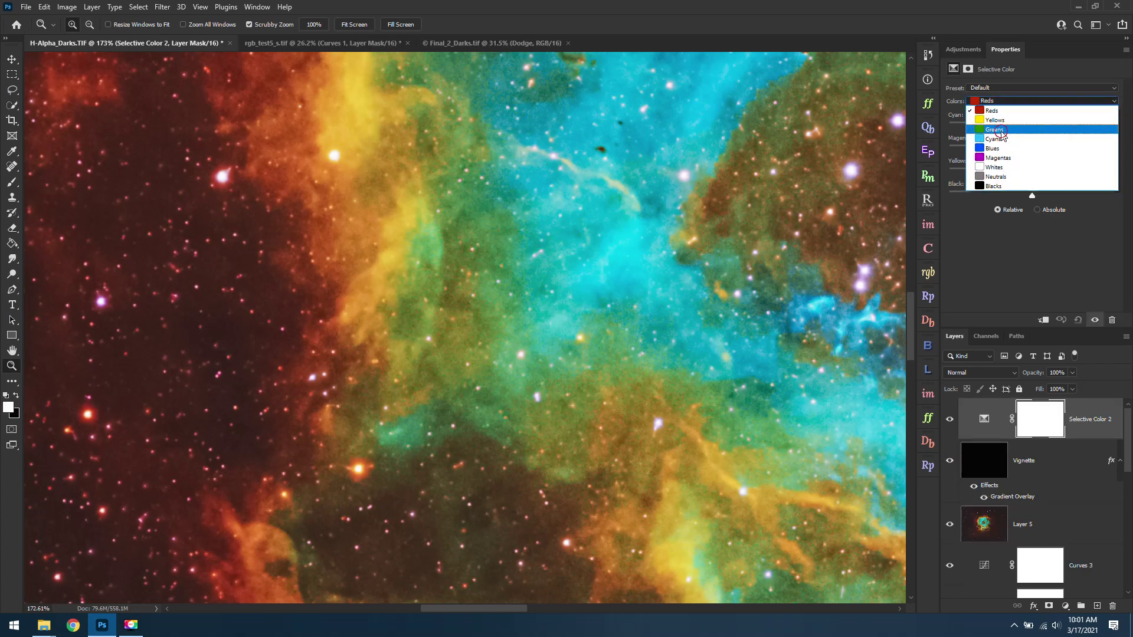
{"action": "left_click", "coordinate": [1031, 126]}
{"action": "left_click_drag", "start_coordinate": [1030, 126], "coordinate": [1009, 142]}
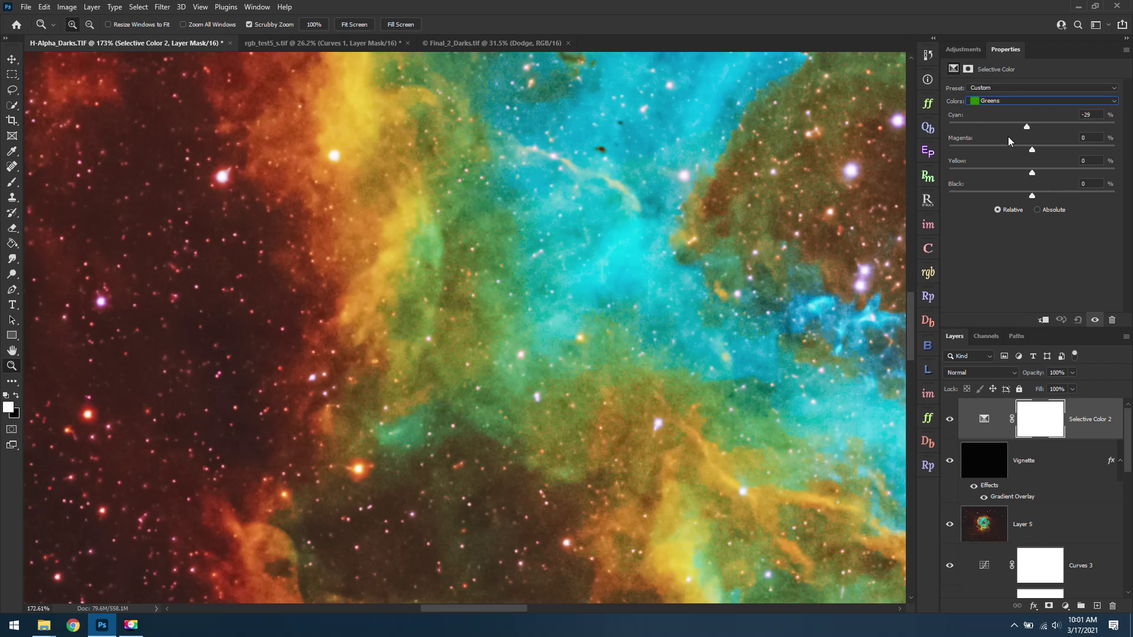
{"action": "left_click", "coordinate": [1032, 149]}
{"action": "mouse_move", "coordinate": [1074, 160]}
{"action": "left_mouse_down"}
{"action": "mouse_move", "coordinate": [1051, 160]}
{"action": "mouse_move", "coordinate": [1079, 176]}
{"action": "left_mouse_up"}
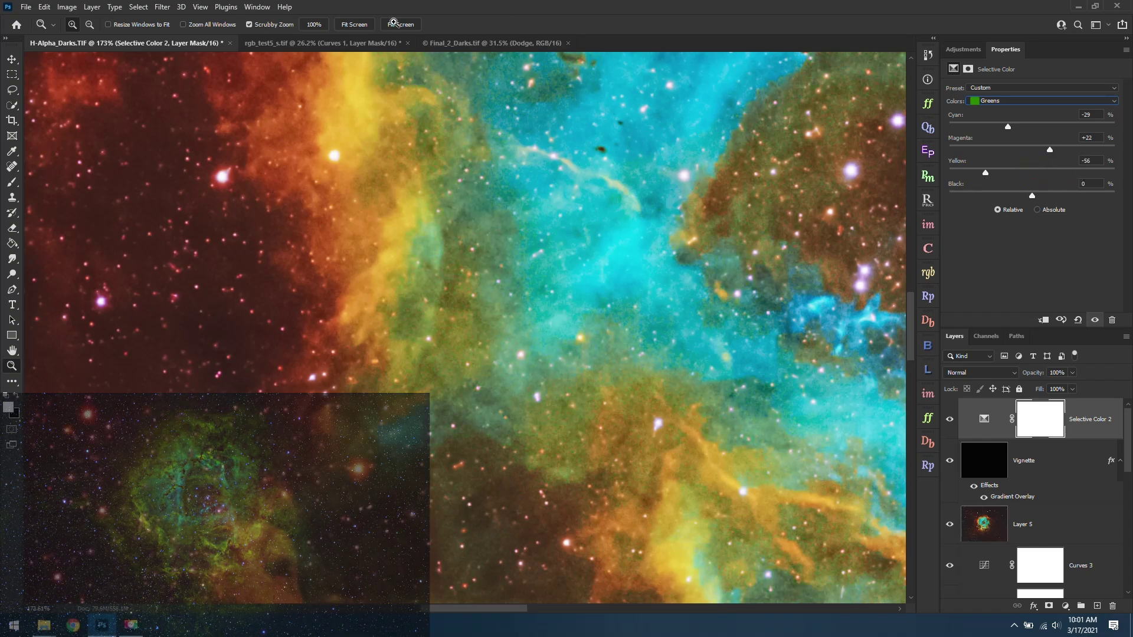
- Compare the full H-Alpha_Darks image with the new Selective Color layer hidden and shown
{"action": "left_click", "coordinate": [354, 24]}
{"action": "left_click", "coordinate": [951, 419]}
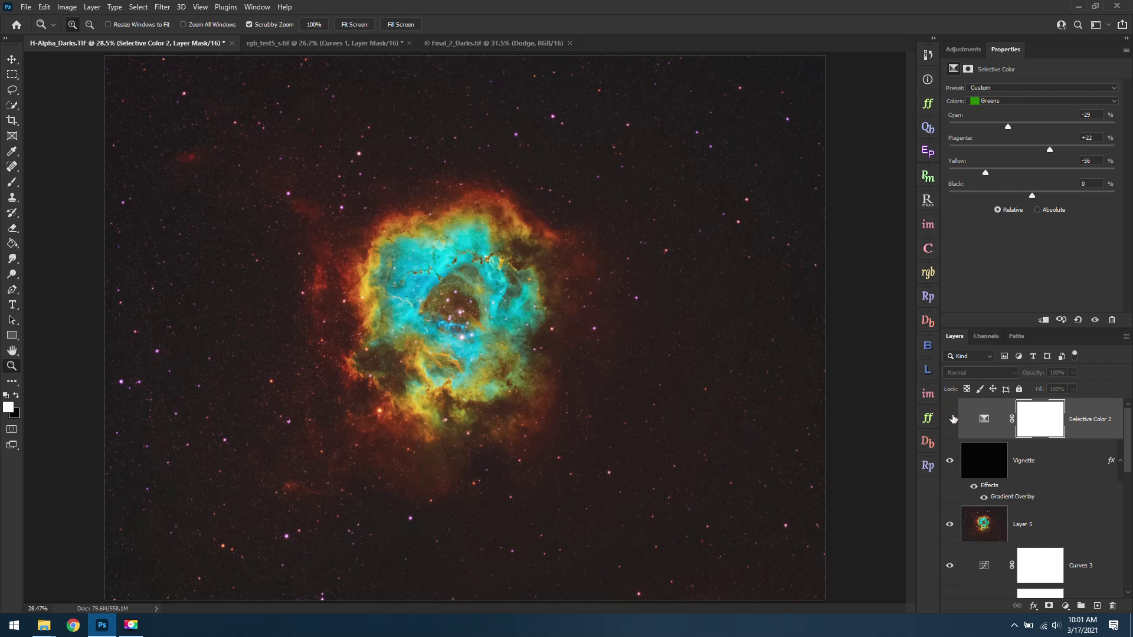
{"action": "left_click", "coordinate": [951, 419]}
- Compare the recolored H-Alpha_Darks image with Final_2_Darks, inspect its nebula core up close, and fit the image on screen
{"action": "left_click_drag", "start_coordinate": [479, 307], "coordinate": [484, 293]}
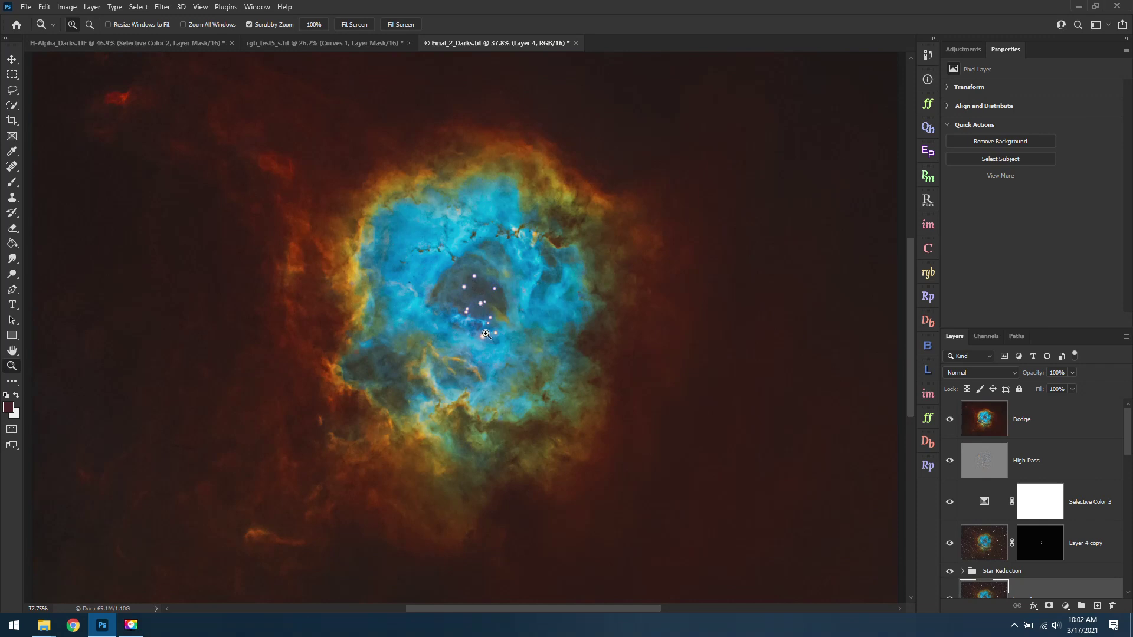
{"action": "left_click_drag", "start_coordinate": [486, 334], "coordinate": [467, 321]}
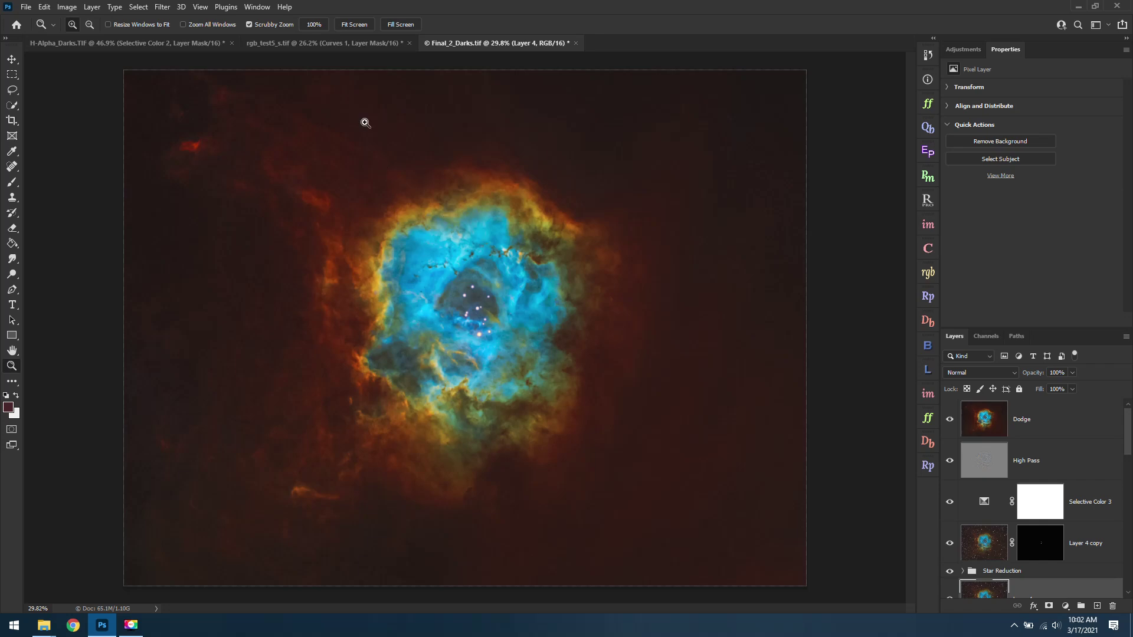
{"action": "left_click", "coordinate": [302, 44]}
{"action": "left_click", "coordinate": [148, 44]}
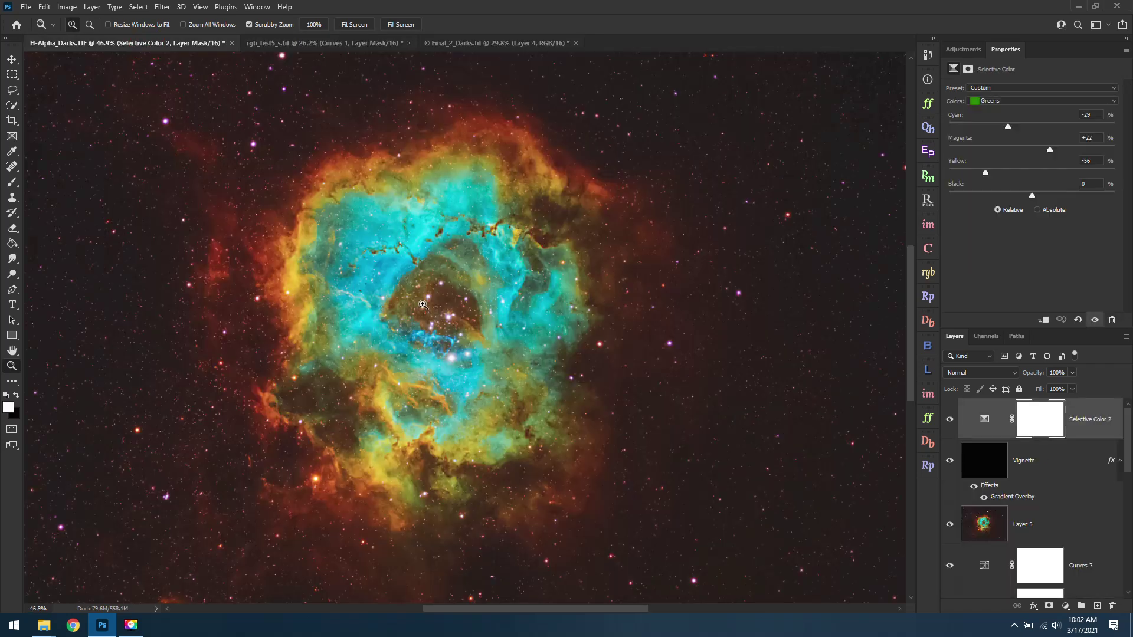
{"action": "mouse_move", "coordinate": [490, 364]}
{"action": "left_mouse_down"}
{"action": "mouse_move", "coordinate": [457, 353]}
{"action": "mouse_move", "coordinate": [480, 366]}
{"action": "left_mouse_up"}
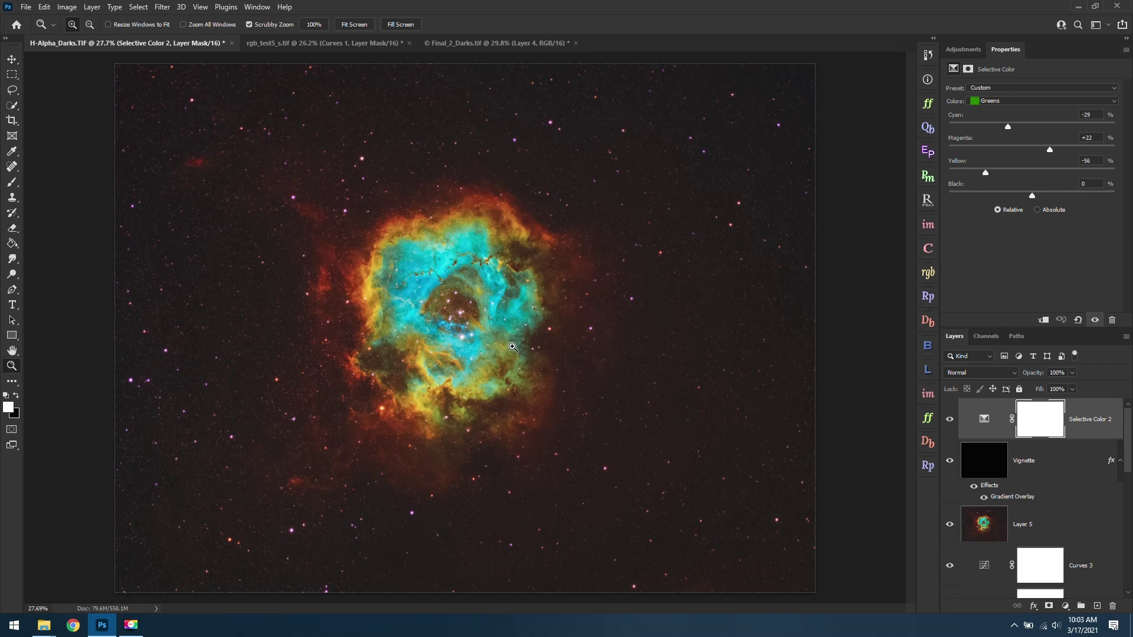
{"action": "left_click", "coordinate": [469, 306]}
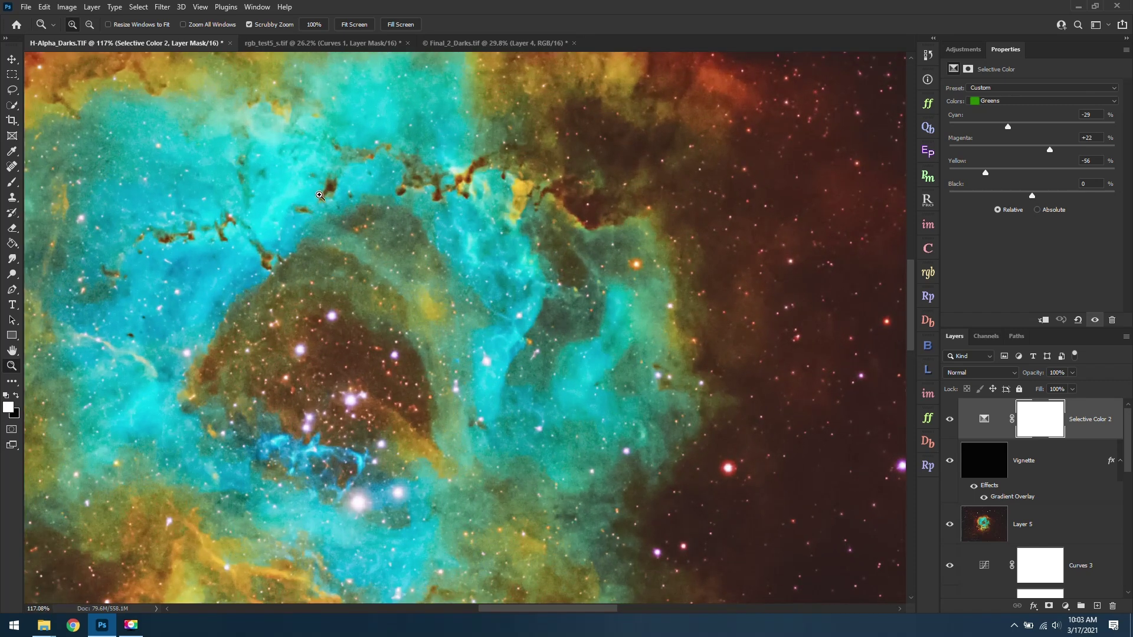
{"action": "left_click", "coordinate": [359, 28]}
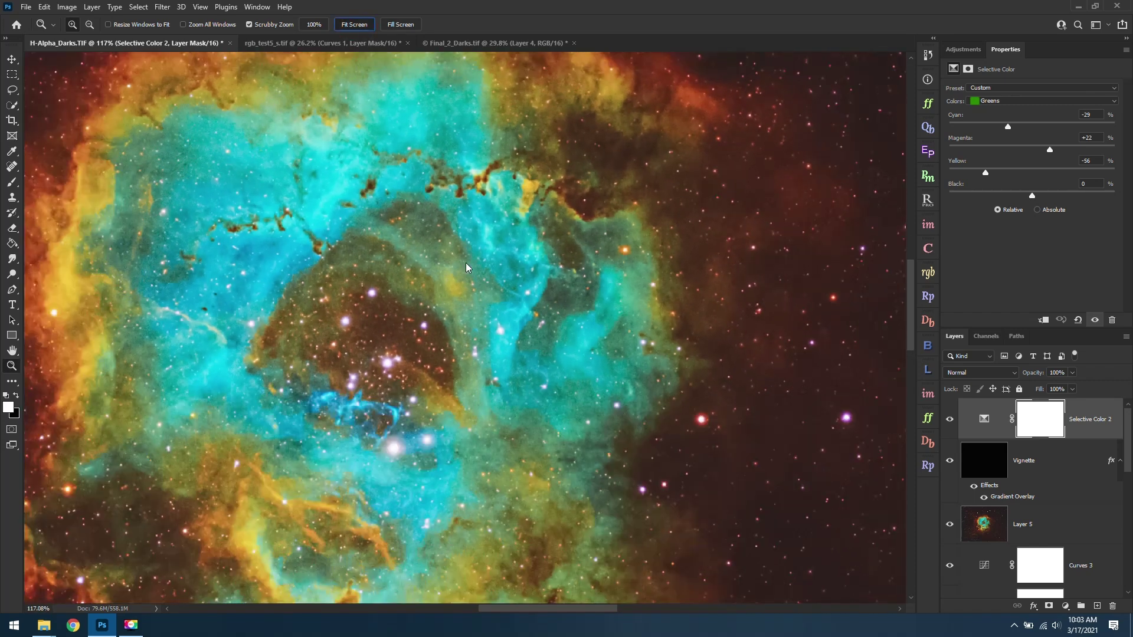